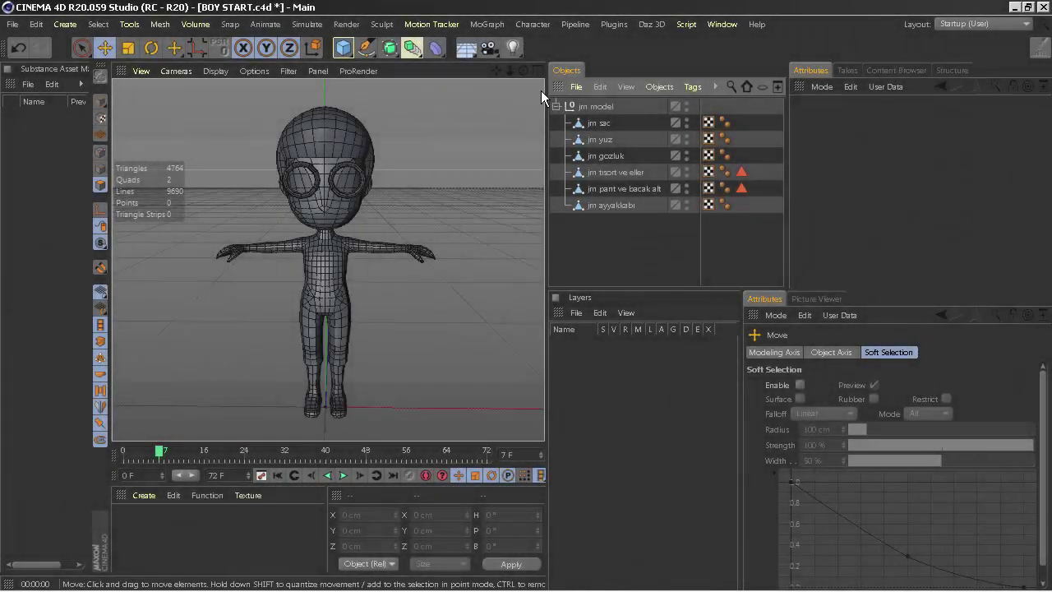
Add an empty Null object and type the note text as its name
drag(344, 49, 512, 77)
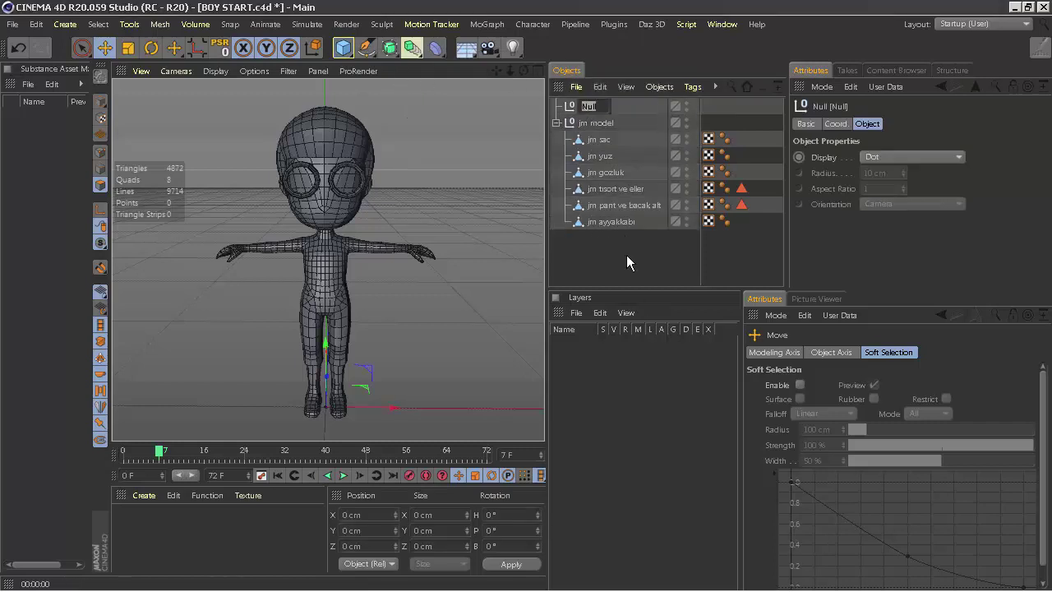
text(c4d icnde)
key(BackSpace)
key(BackSpace)
key(BackSpace)
text(su)
text(rface pa)
text(raci)
text( calisma)
text( or)
text(nek calisma)
key(Return)
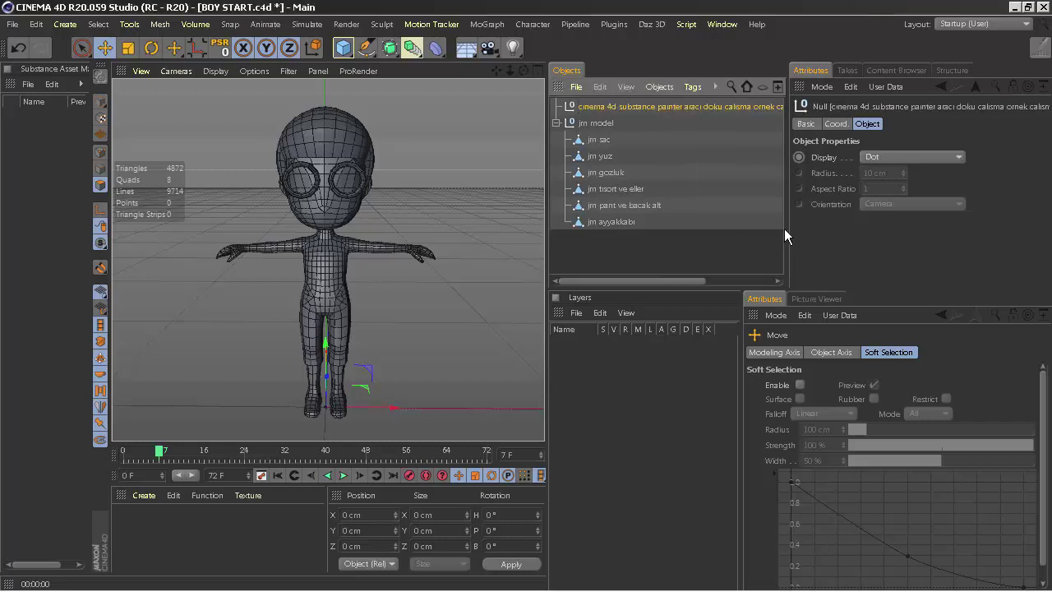
Widen the object list and re-confirm the name 'cinema 4d substance painter aracı doku calisma ornek calisma'
drag(785, 229, 810, 232)
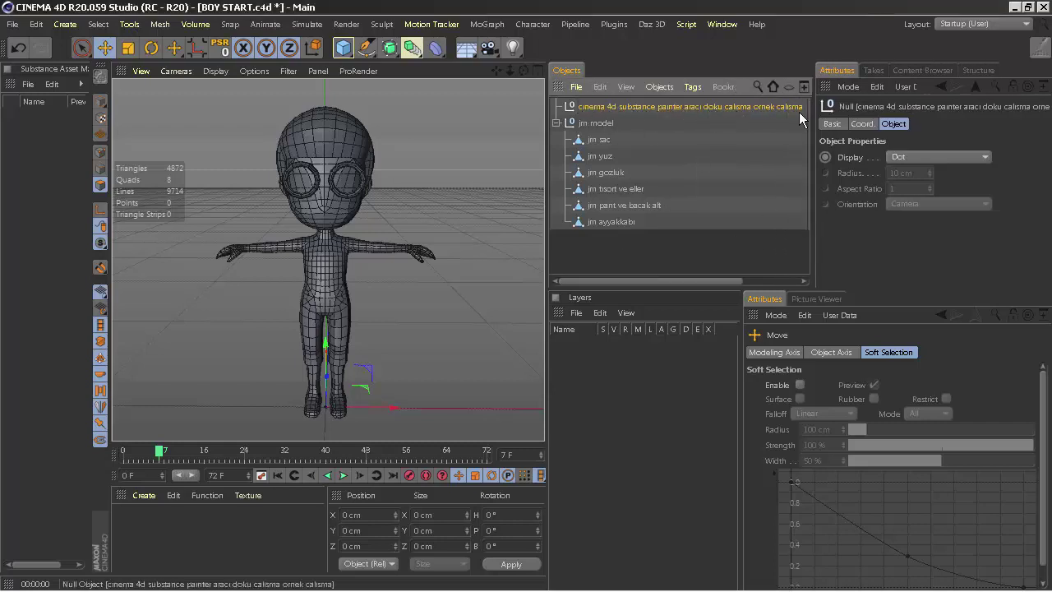
double_click(741, 107)
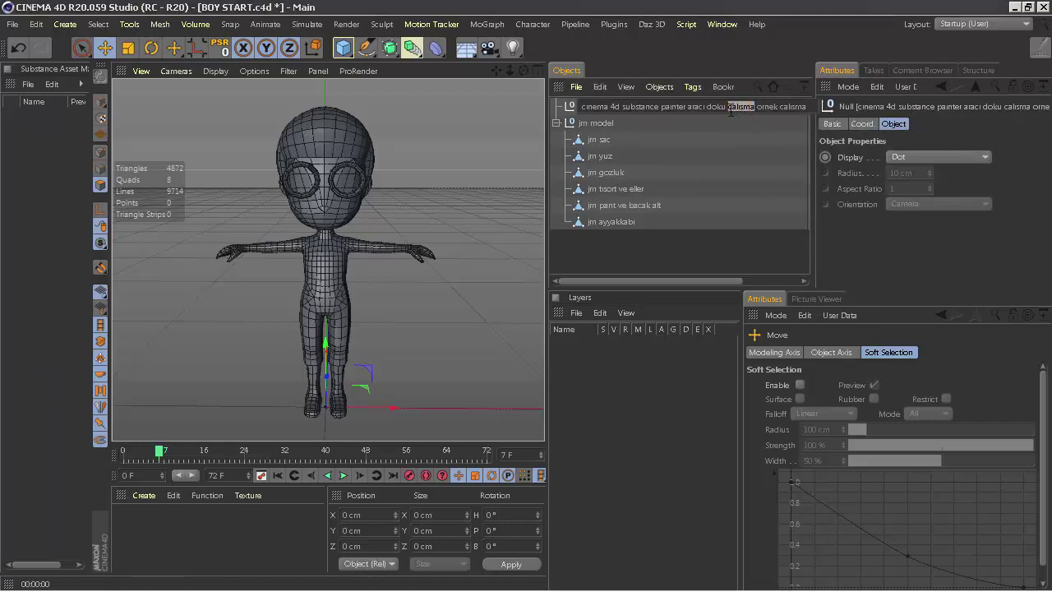
key(Return)
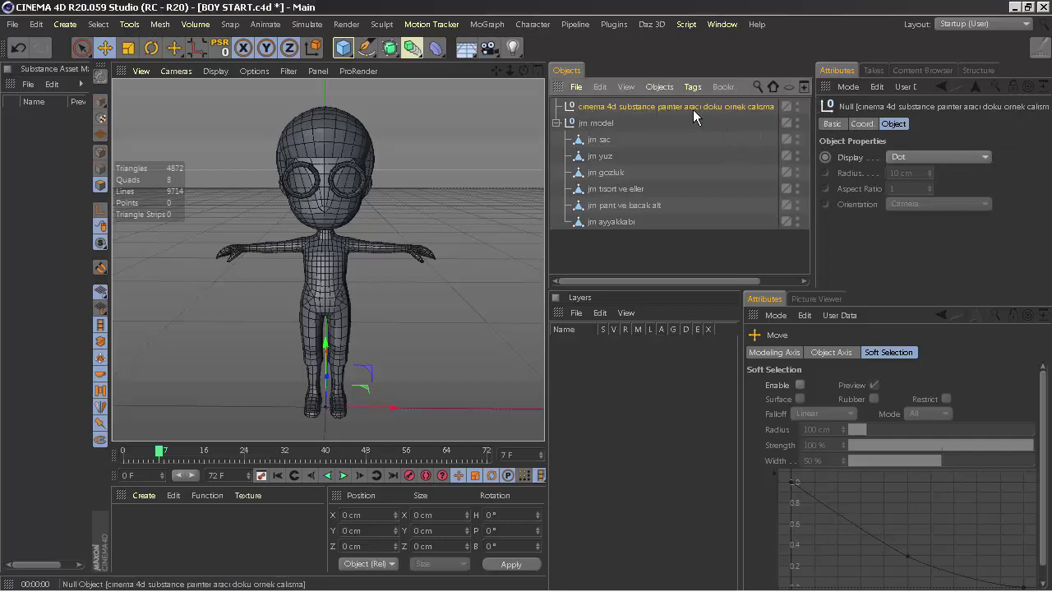
drag(811, 202, 700, 198)
click(575, 23)
mouse_move(609, 47)
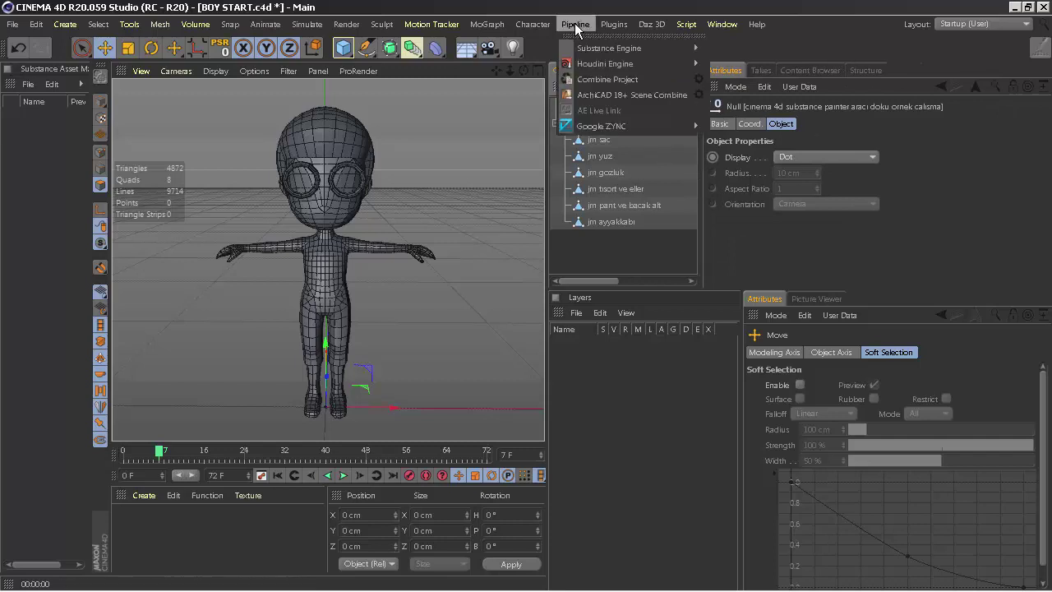
click(768, 40)
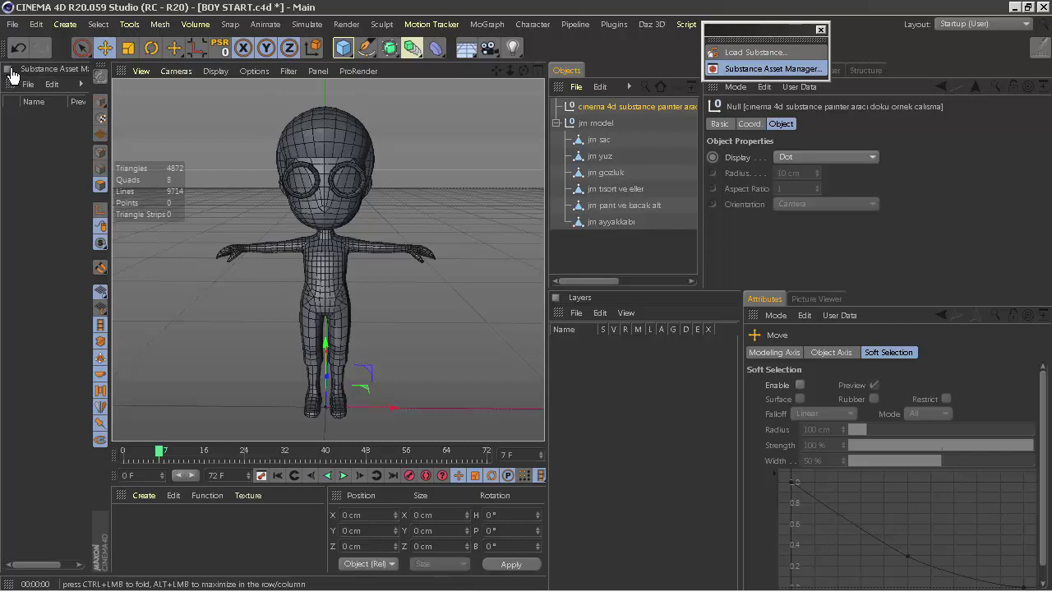
click(820, 29)
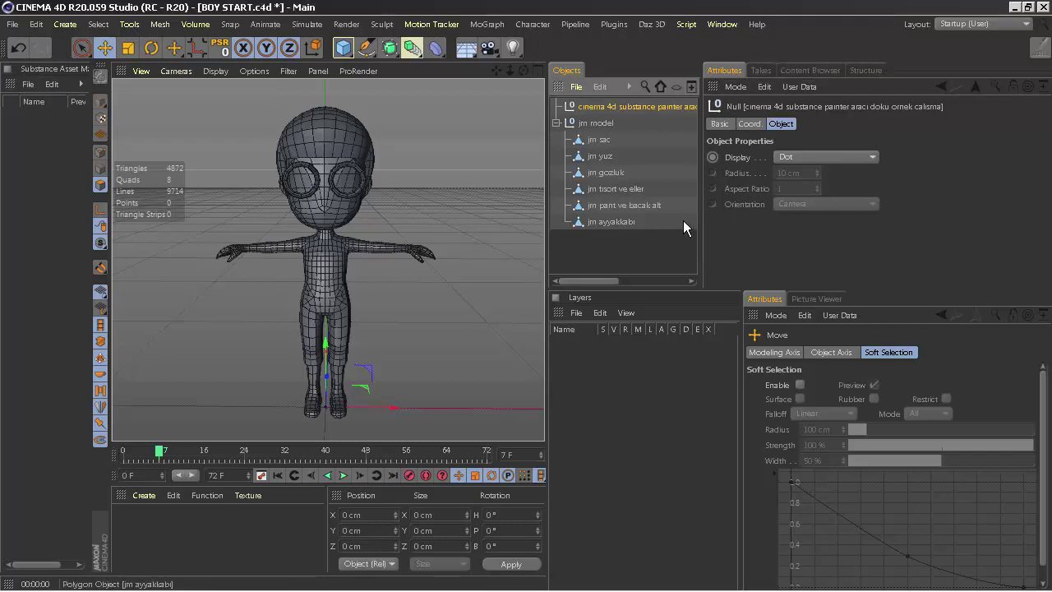
Select the model group, then the hair, pants, shirt and glasses objects and their selection sets in turn
click(593, 123)
click(600, 140)
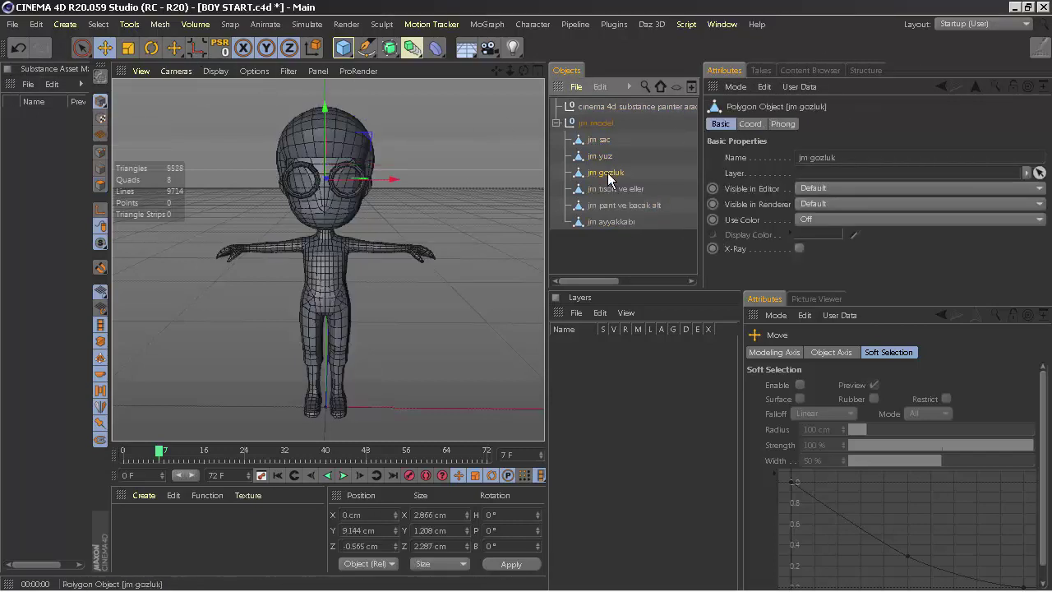
click(625, 205)
drag(700, 247, 829, 247)
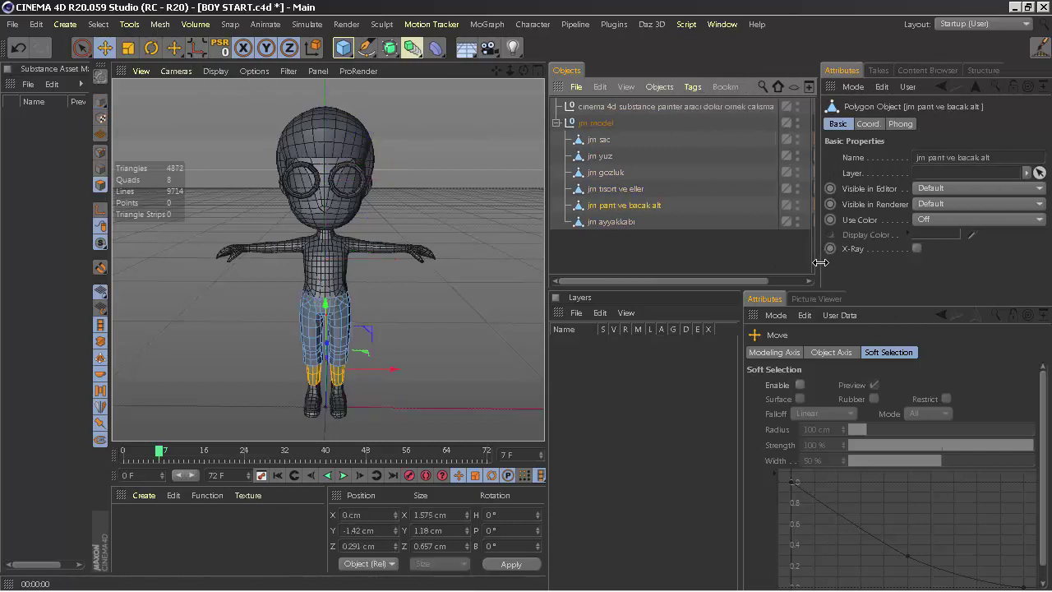
click(740, 205)
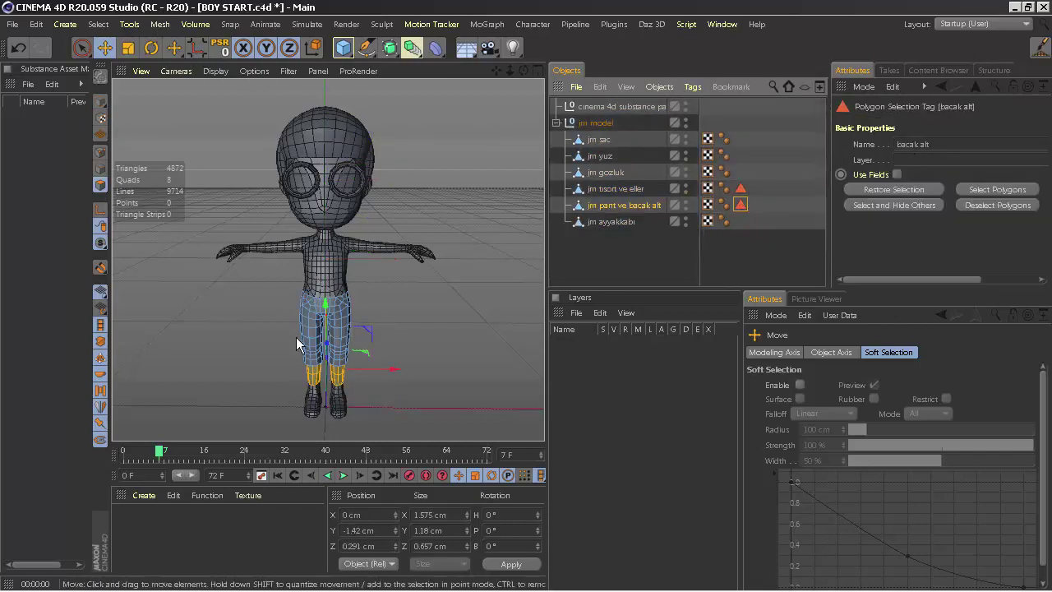
click(616, 189)
click(740, 188)
click(604, 173)
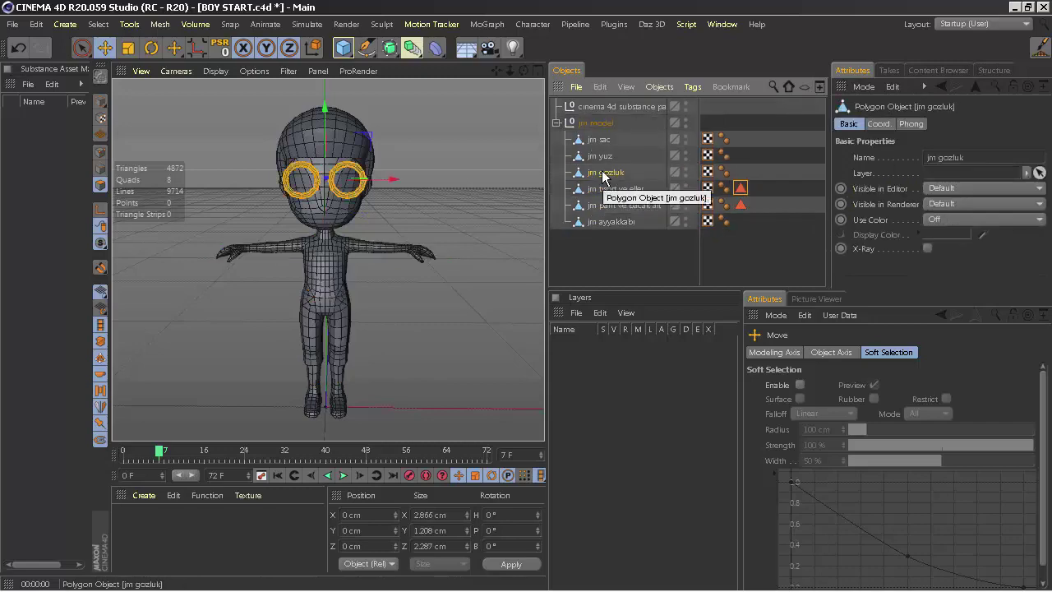
click(598, 138)
View the UV layouts of the hair, glasses, shirt and pants in the Texture window
double_click(706, 139)
click(574, 97)
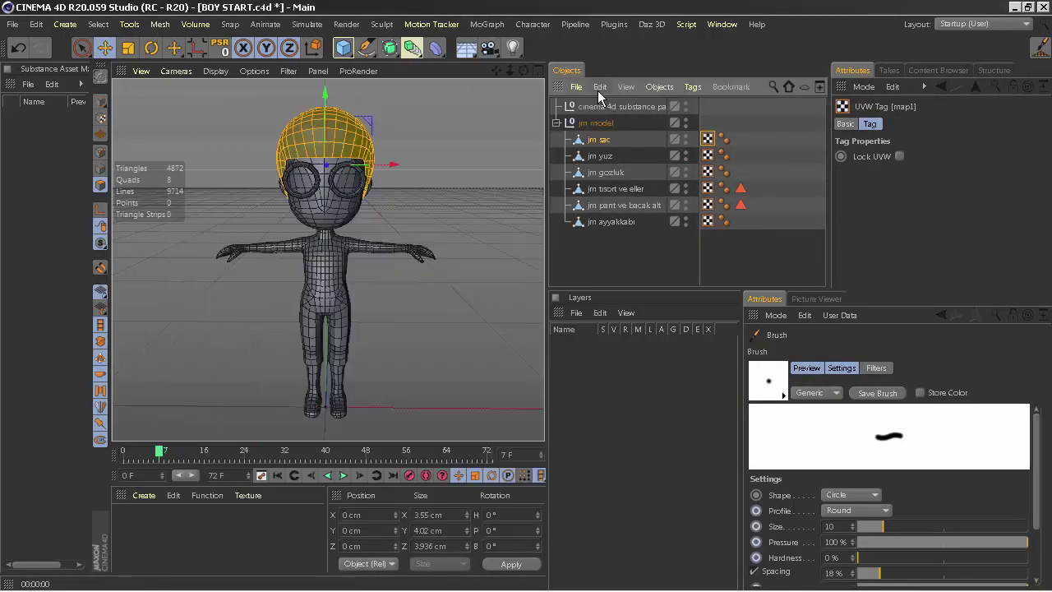
double_click(706, 172)
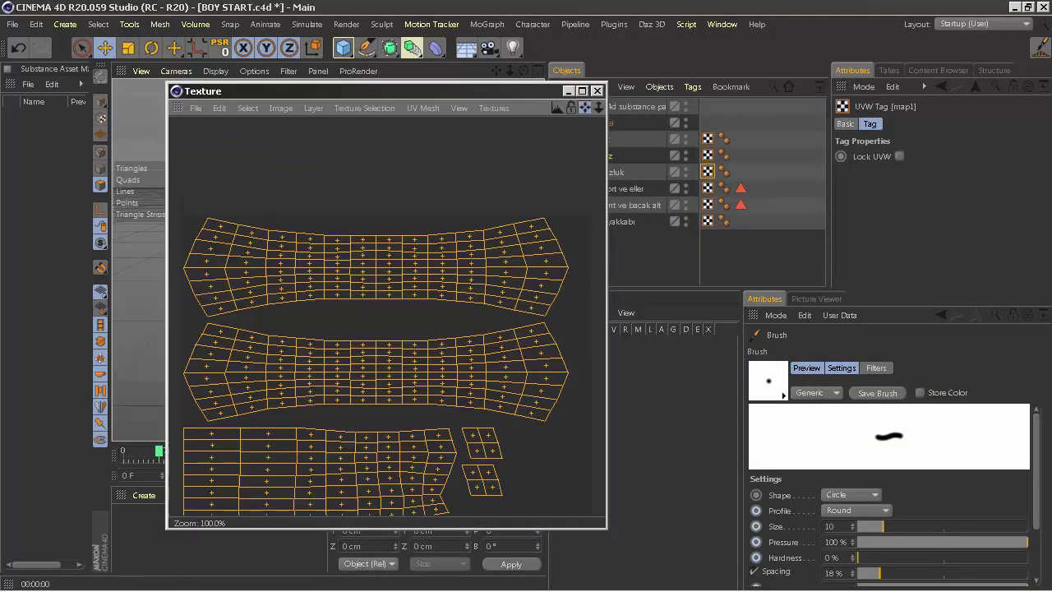
double_click(706, 188)
click(597, 92)
double_click(707, 204)
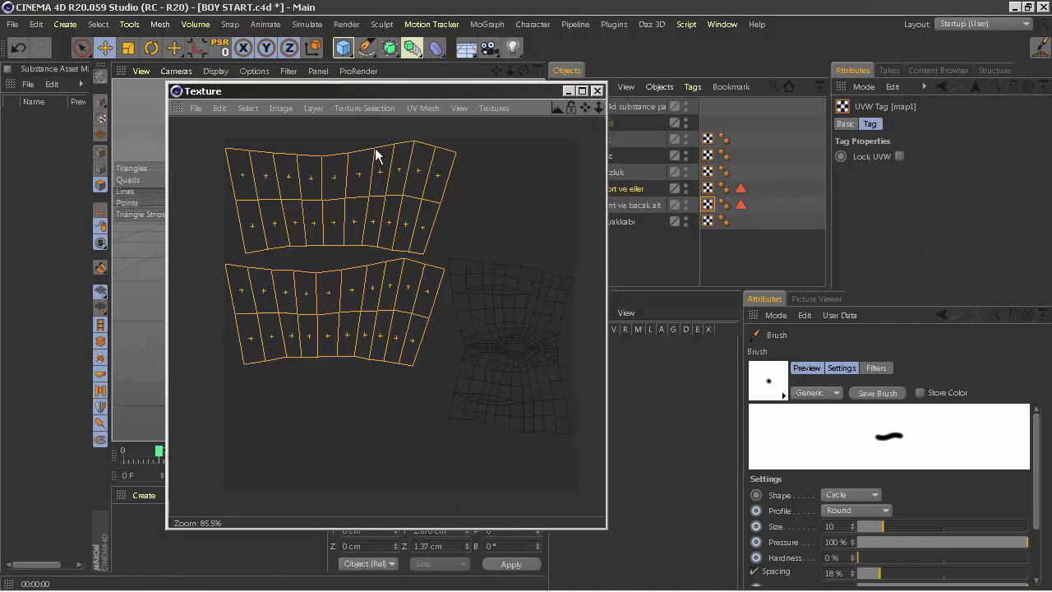
click(598, 92)
View the shoes' UV layout, then switch the layout to BP - UV Edit
double_click(706, 221)
click(595, 37)
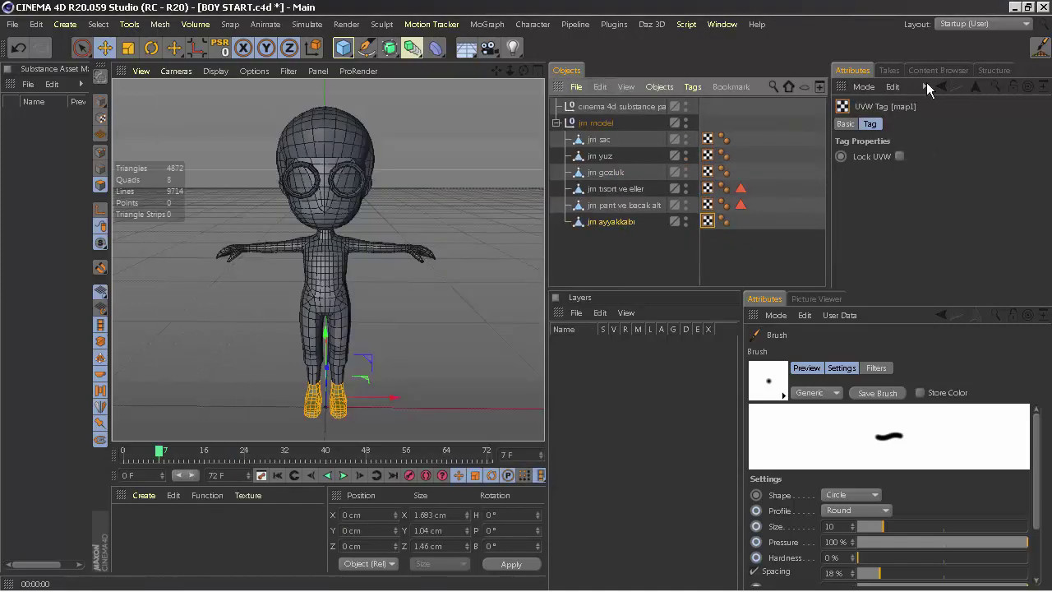
click(982, 24)
click(965, 73)
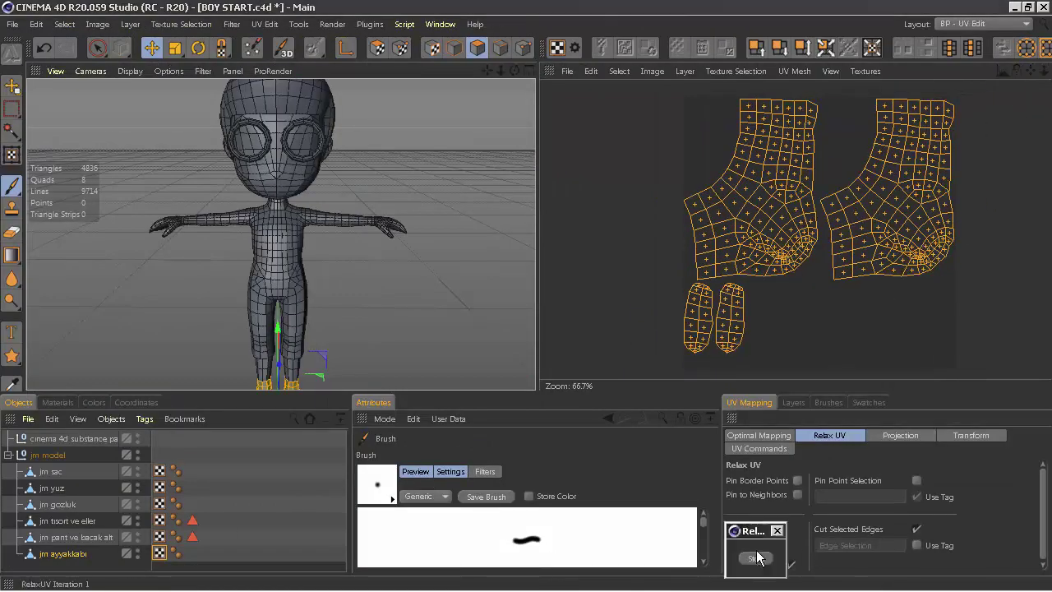
Select all UVs of the pants and then the shirt and apply Relax UV to each
click(160, 536)
key(0)
key(ctrl+a)
click(754, 548)
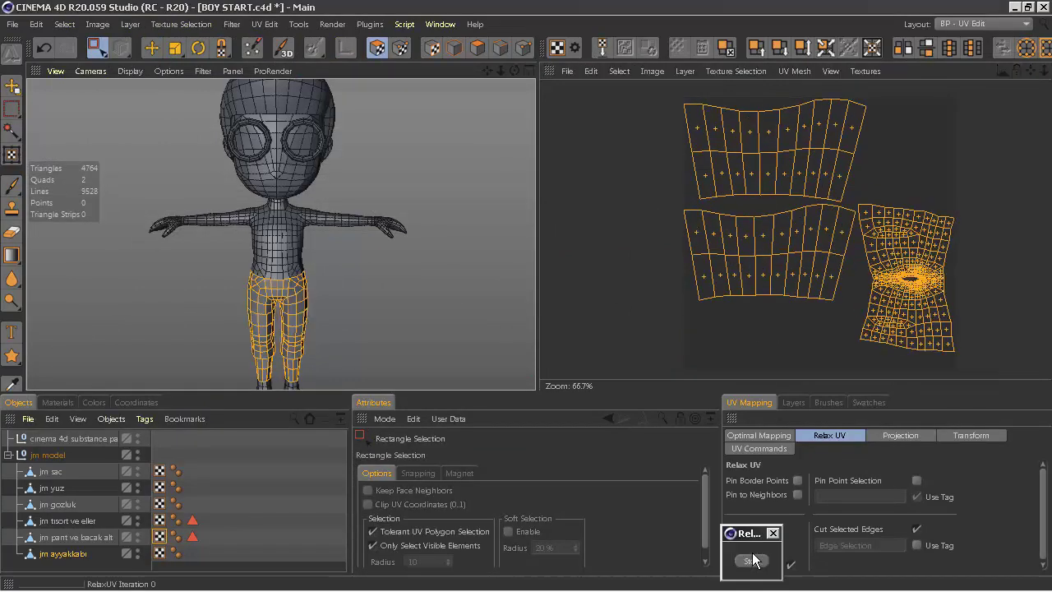
click(160, 520)
key(ctrl+a)
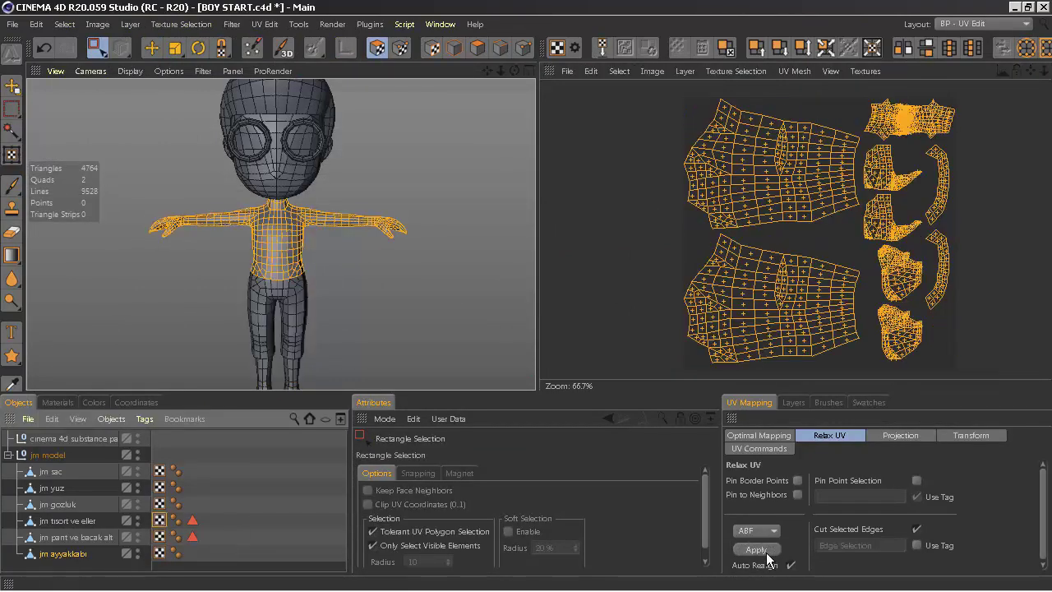
click(754, 549)
Select all face UVs and hair UVs and apply Relax UV to each
click(160, 504)
key(ctrl+a)
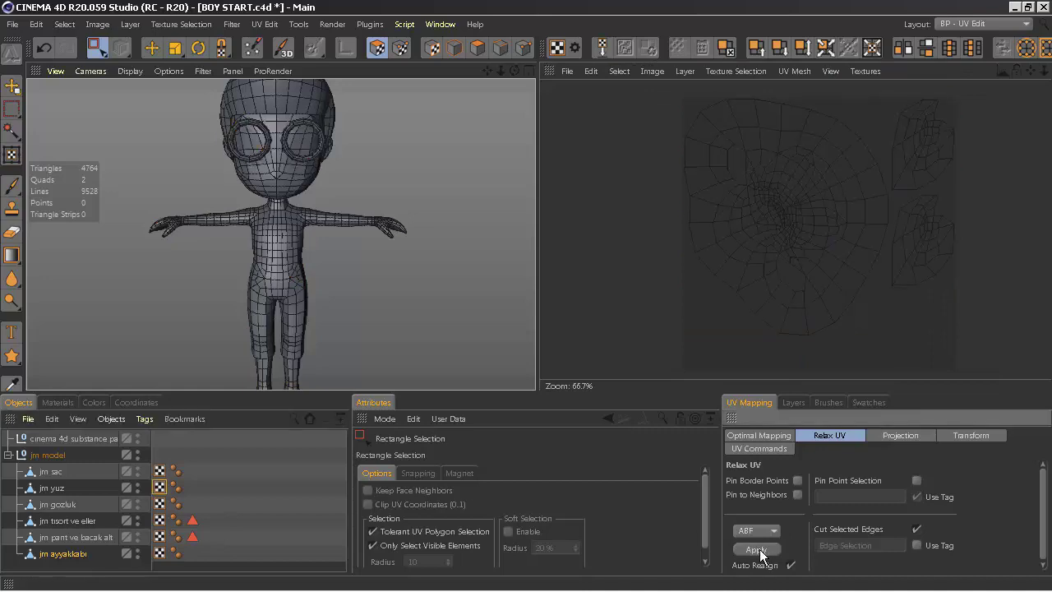
key(ctrl+a)
click(756, 549)
scroll(788, 230, up, 5)
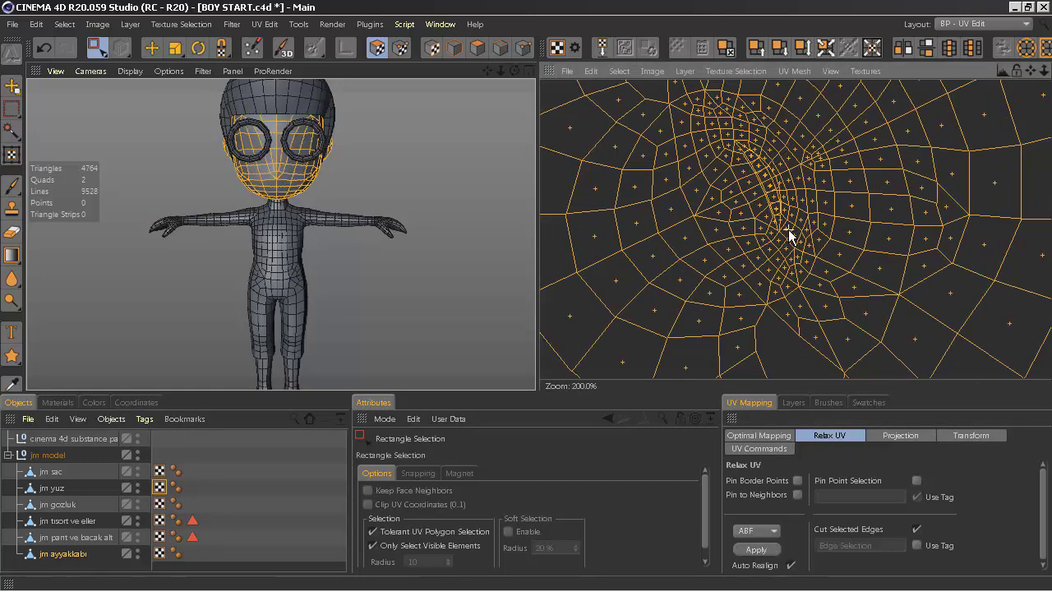
scroll(788, 229, down, 4)
scroll(789, 234, up, 3)
click(160, 471)
key(ctrl+a)
click(756, 549)
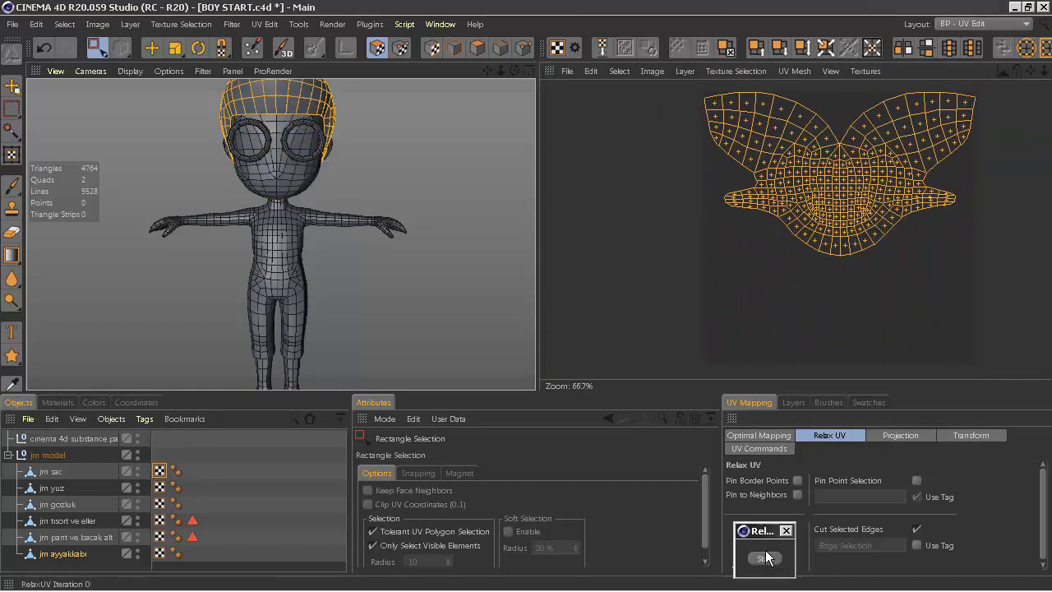
Return to the Startup layout and add a note null named 'uv kontrolettik…ust ust binmeler varmi diye'
click(993, 25)
click(986, 181)
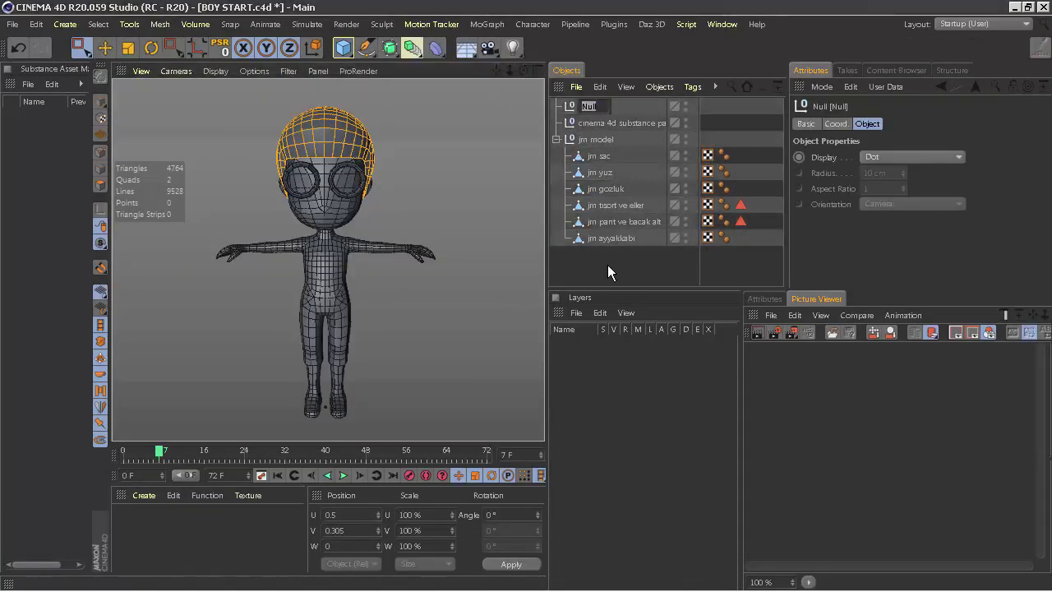
text(uv kontrolettik..ust ust binmele)
text(r varmı diye.)
key(Return)
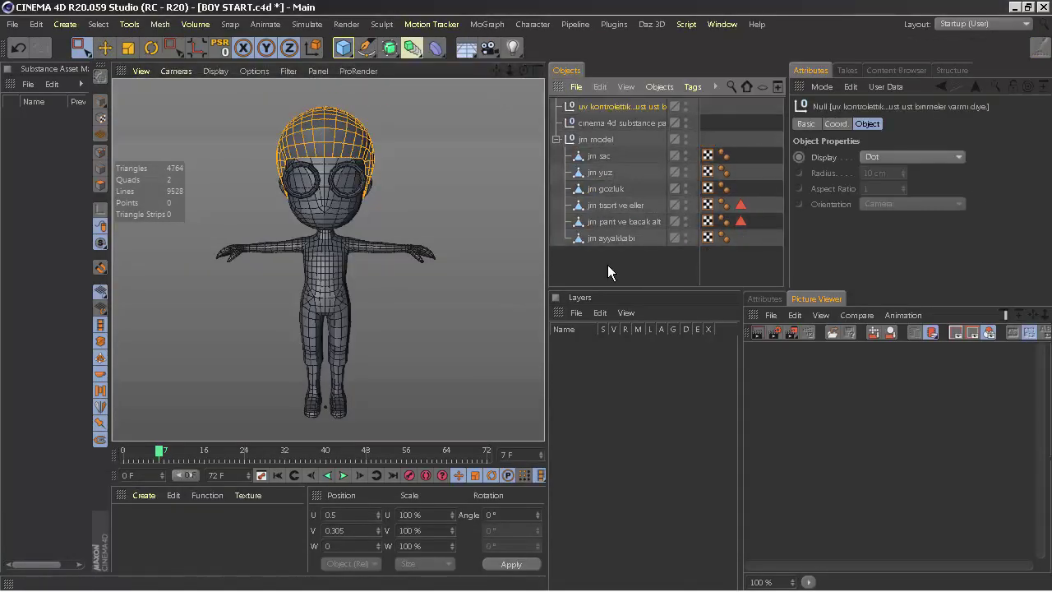
Create a new material Mat with a Checkerboard colour texture
double_click(119, 515)
right_click(123, 518)
double_click(123, 518)
click(435, 223)
click(549, 238)
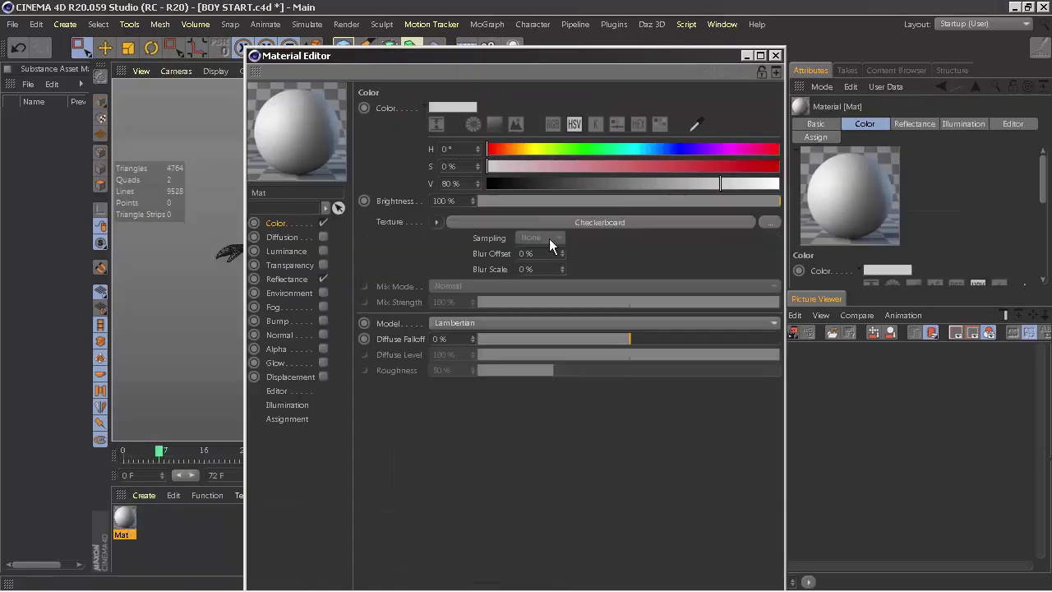
drag(370, 55, 619, 61)
Apply Mat to the boy, set the checkerboard U and V frequency to 20, and view him from the front
drag(124, 518, 324, 135)
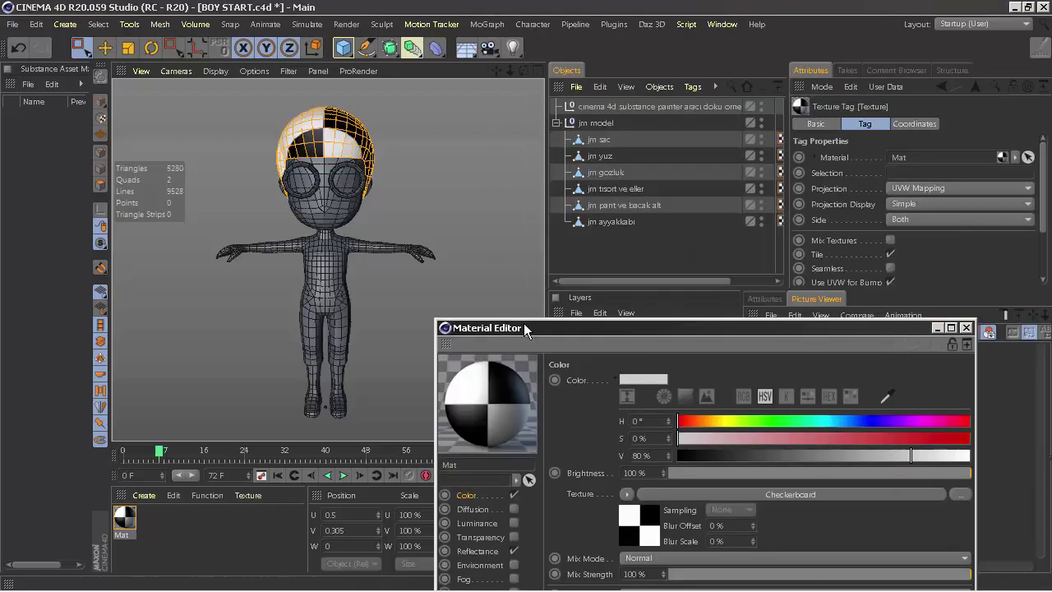
alt+drag(329, 247, 272, 247)
text(20)
key(Tab)
text(20)
key(Return)
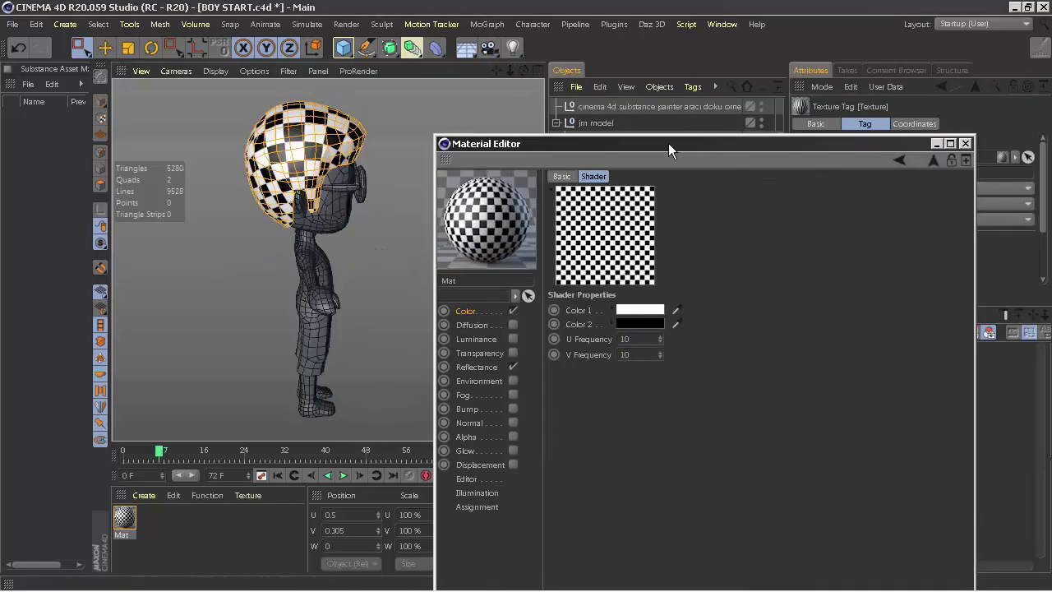
drag(668, 143, 638, 178)
drag(493, 177, 395, 518)
alt+drag(507, 112, 328, 259)
drag(510, 73, 510, 78)
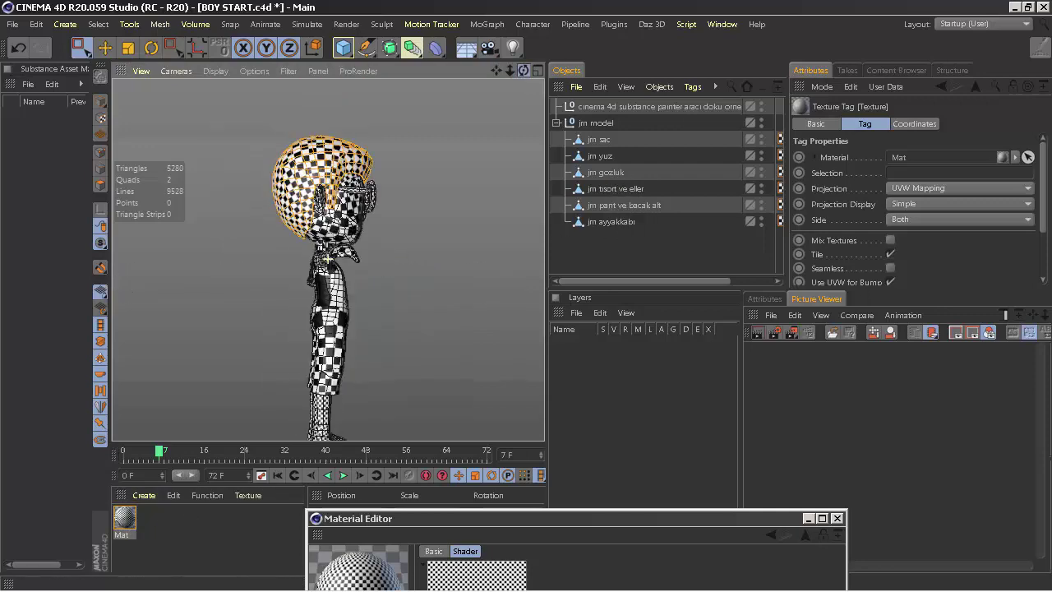
Fit the hair's checker texture to its region
drag(729, 279, 773, 280)
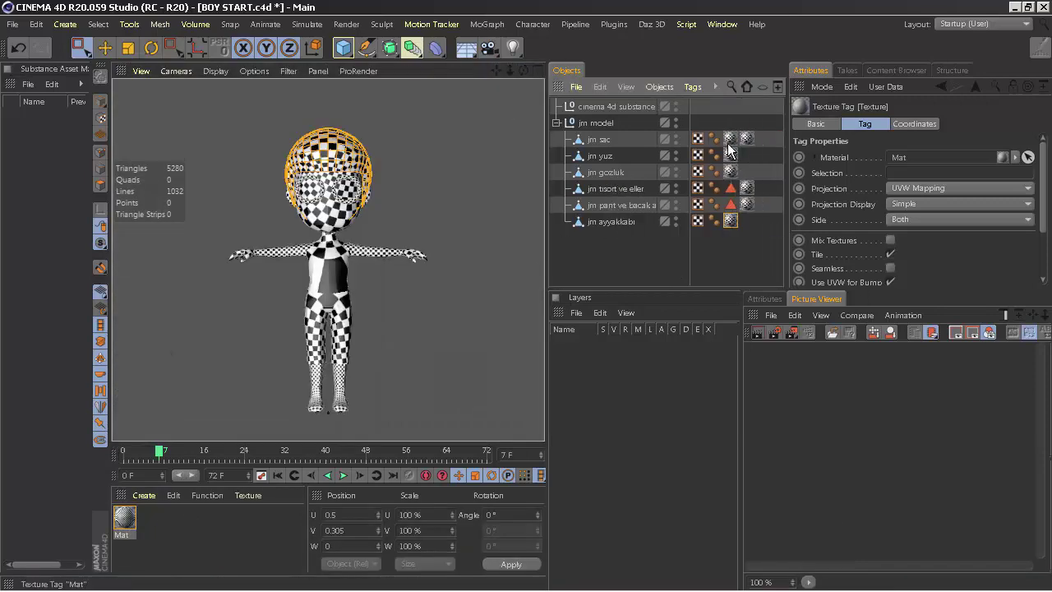
click(598, 139)
click(693, 86)
click(715, 380)
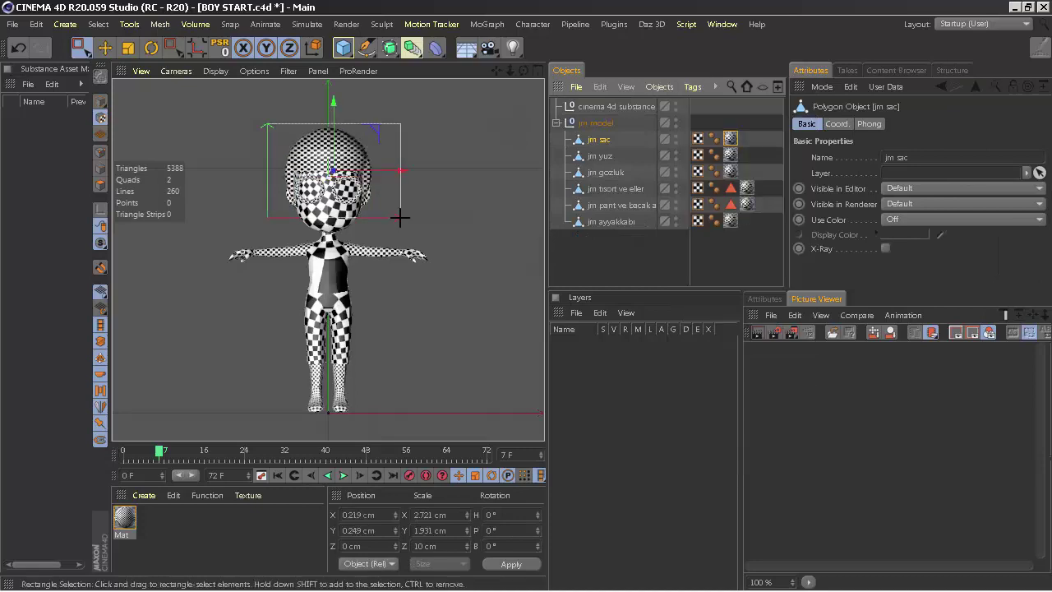
click(731, 139)
click(598, 139)
shift+click(605, 171)
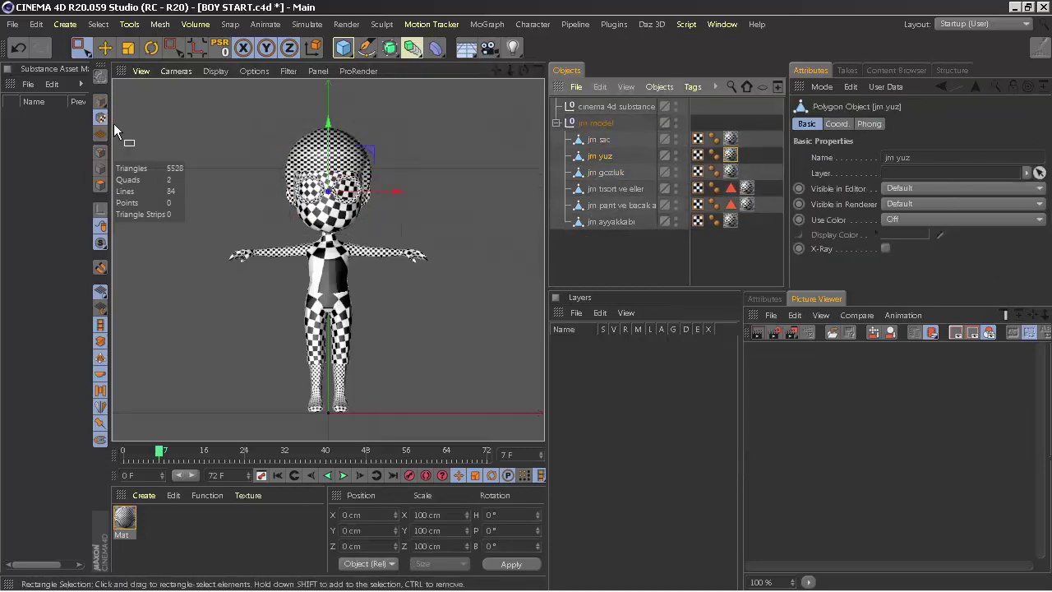
Enlarge the checker texture on the face
right_click(731, 155)
click(318, 209)
scroll(318, 209, up, 5)
scroll(317, 210, down, 5)
key(t)
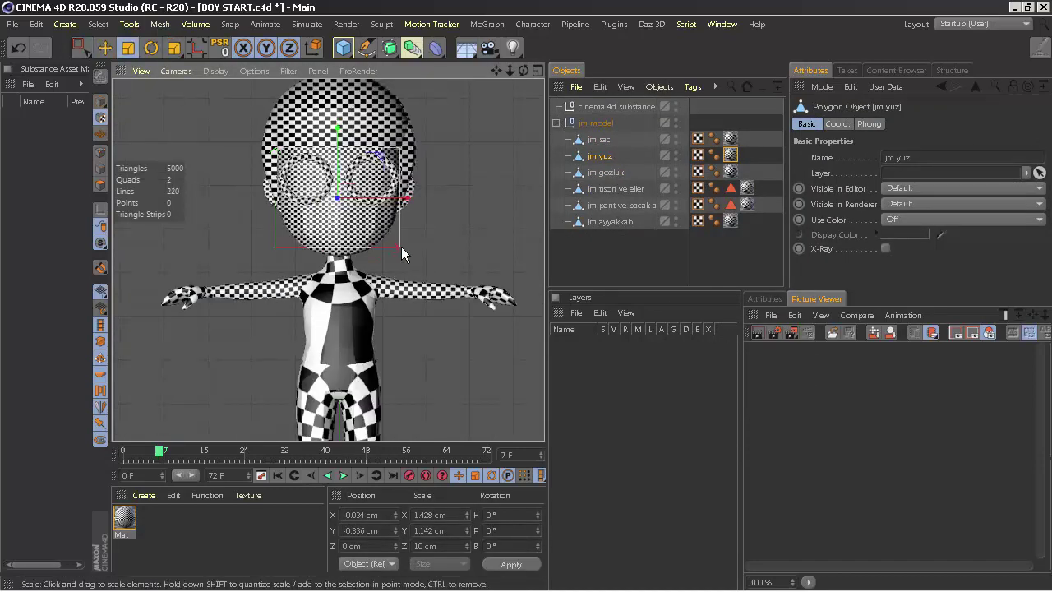
drag(401, 246, 455, 219)
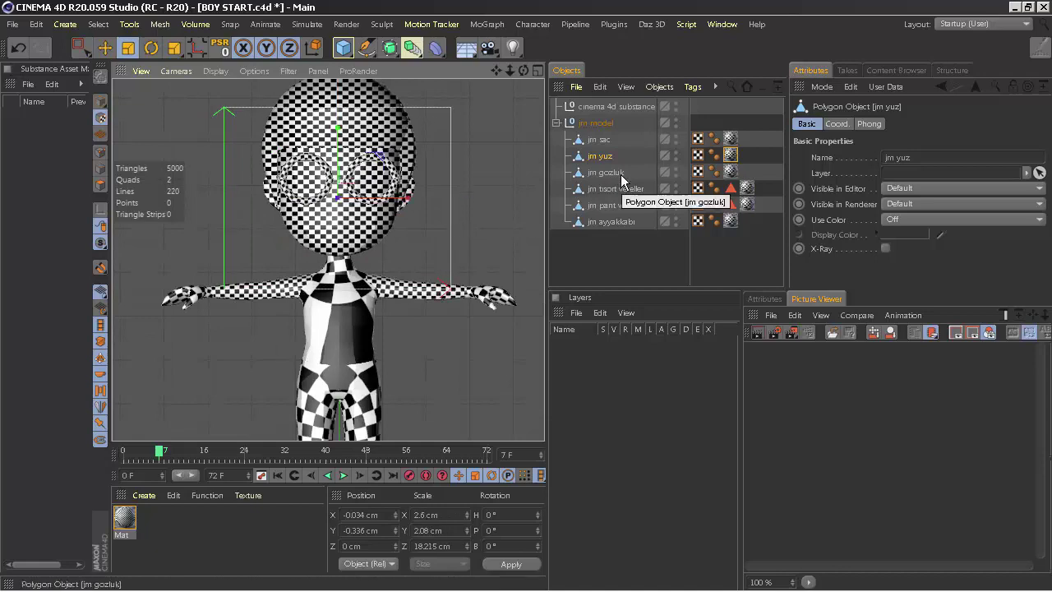
Select the glasses' texture tag, then shrink the checker texture on the shirt
click(693, 87)
click(731, 171)
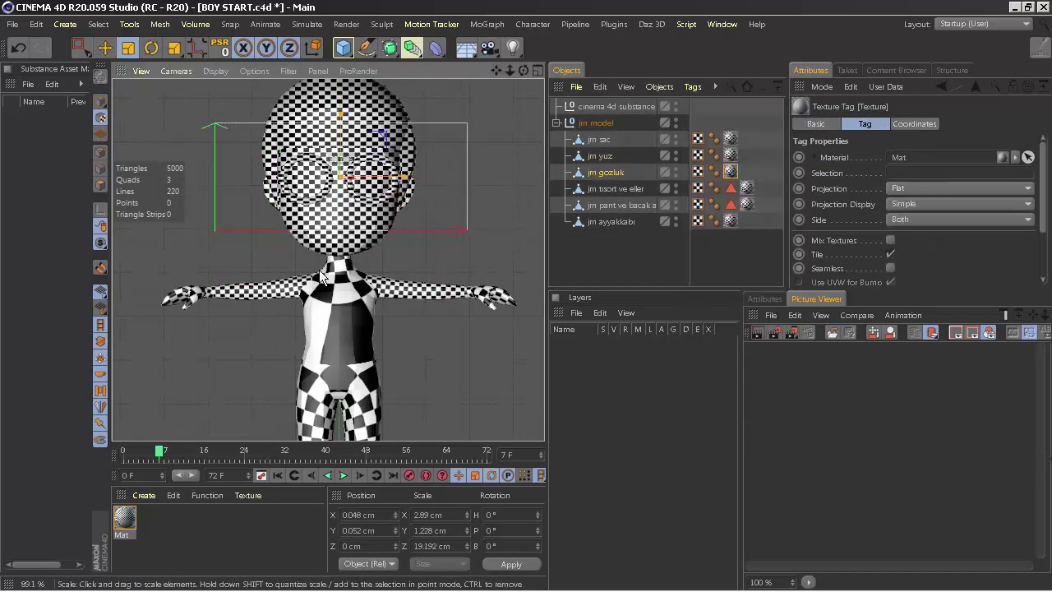
right_click(561, 240)
click(747, 187)
drag(404, 368, 377, 327)
alt+middle_drag(376, 327, 376, 196)
Scale the trousers texture up to about 130% and shift it slightly
click(746, 204)
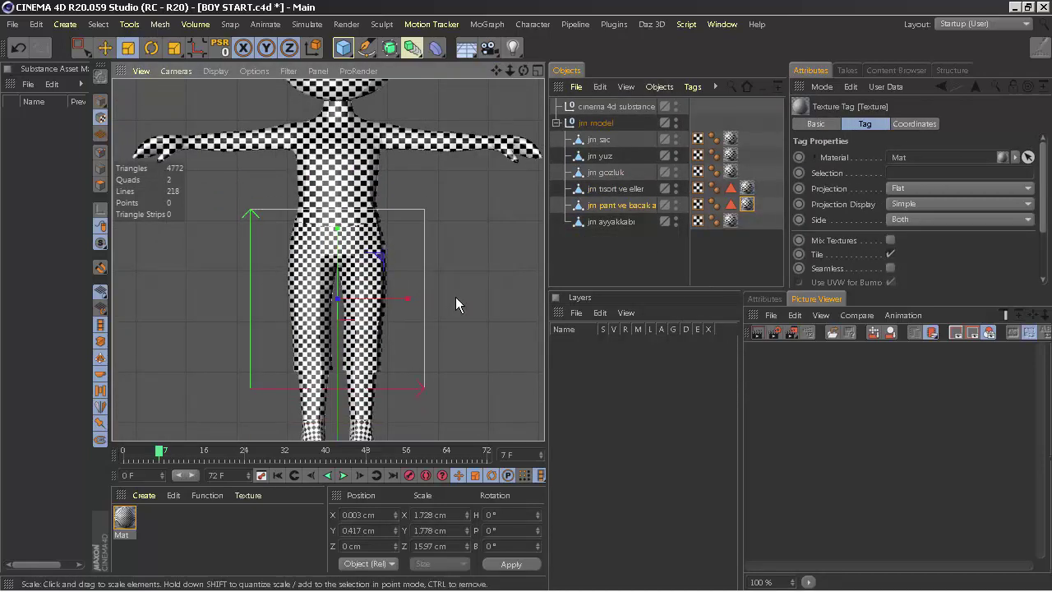
mouse_move(457, 300)
mouse_down()
mouse_move(337, 284)
mouse_move(532, 270)
mouse_up()
key(e)
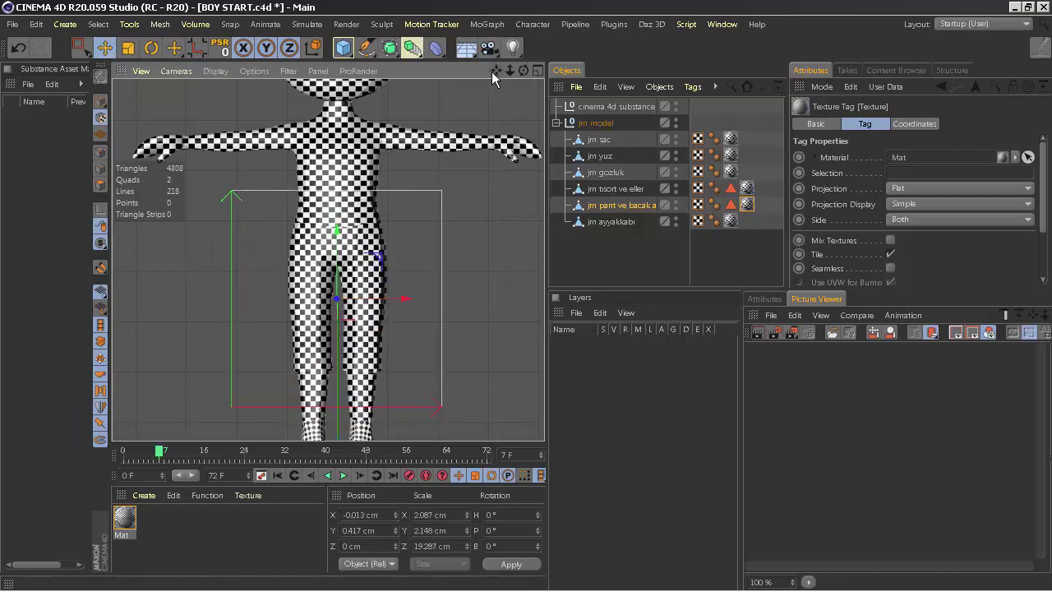
drag(339, 239, 339, 239)
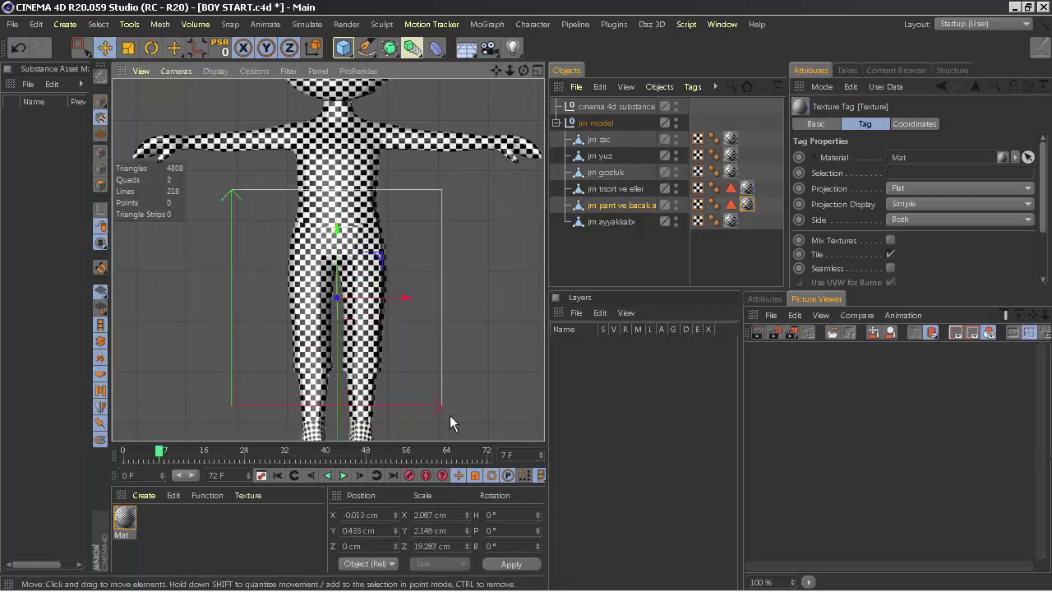
click(324, 427)
drag(496, 70, 492, 77)
Fit the texture to the shoes, then scale and widen it, and orbit to check
right_click(730, 220)
click(753, 351)
key(r)
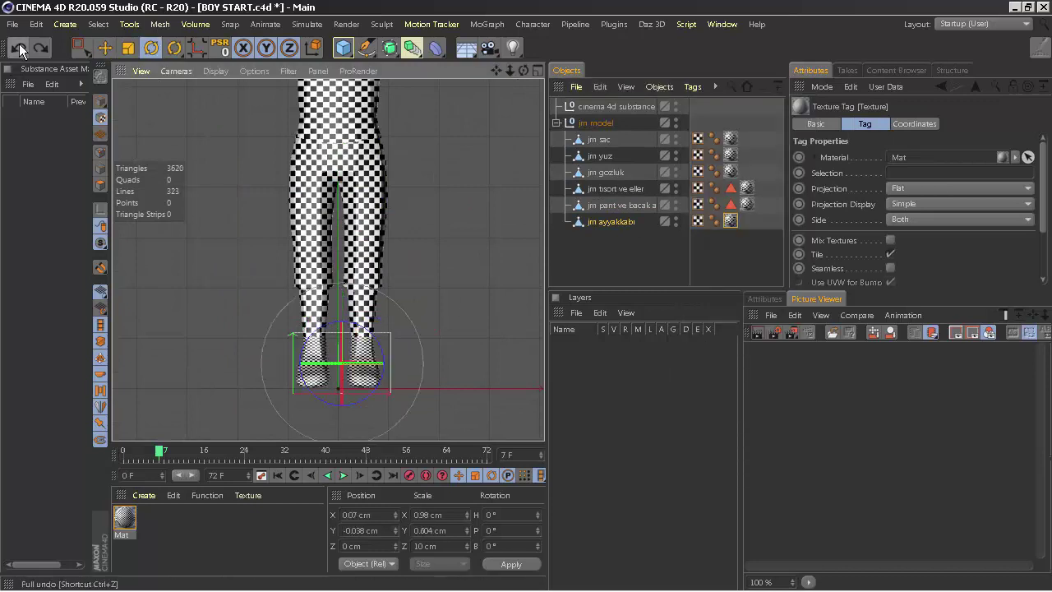
key(t)
drag(393, 394, 426, 362)
drag(338, 349, 337, 349)
drag(418, 375, 399, 364)
key(e)
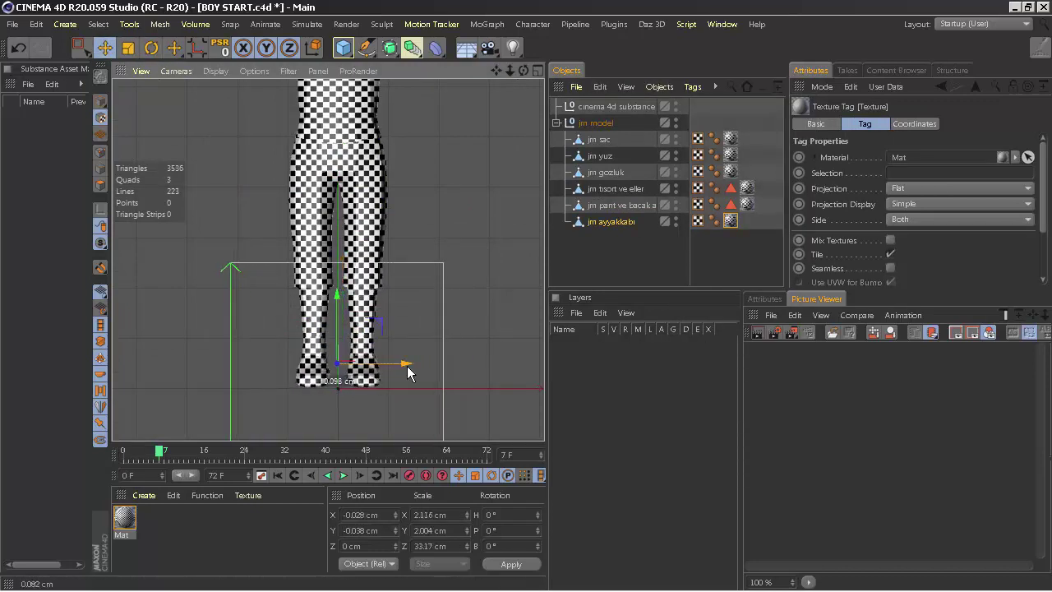
click(608, 255)
drag(510, 72, 731, 141)
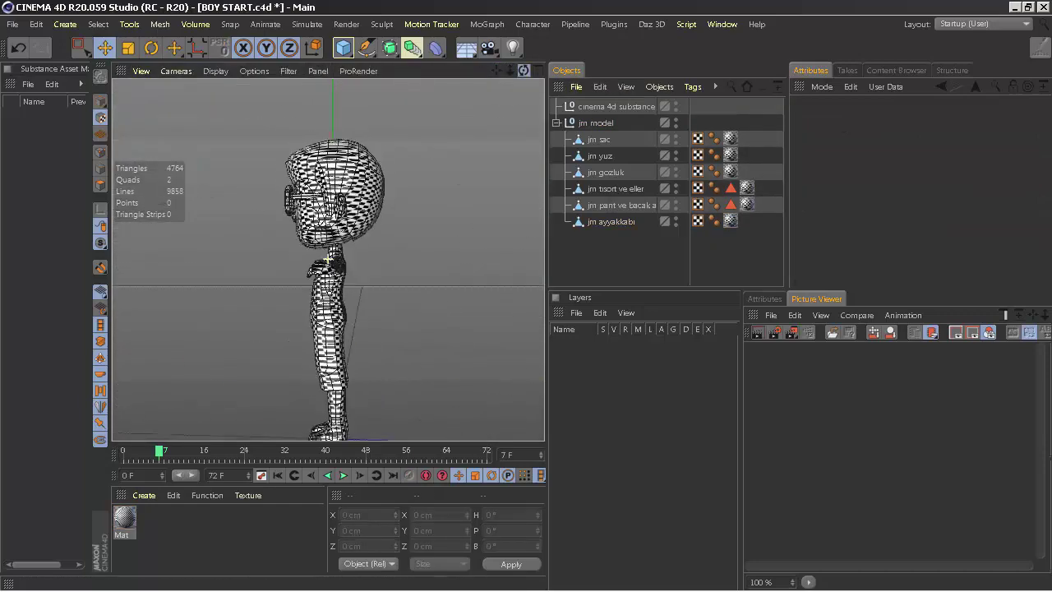
Keep UVW Mapping projection on the glasses and shoes texture tags
click(730, 171)
click(925, 189)
click(914, 289)
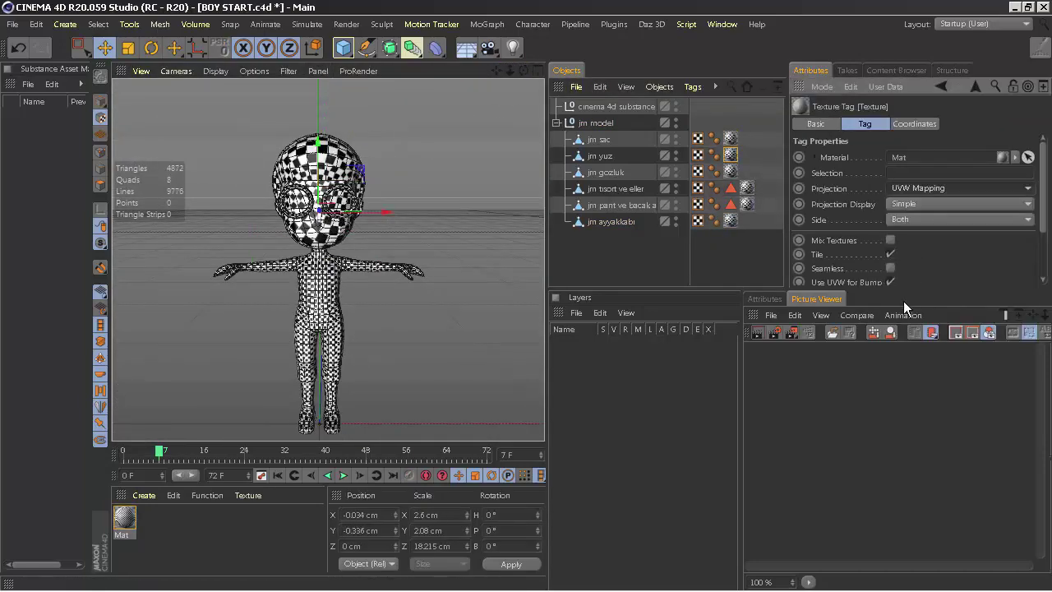
click(747, 189)
click(925, 189)
click(917, 299)
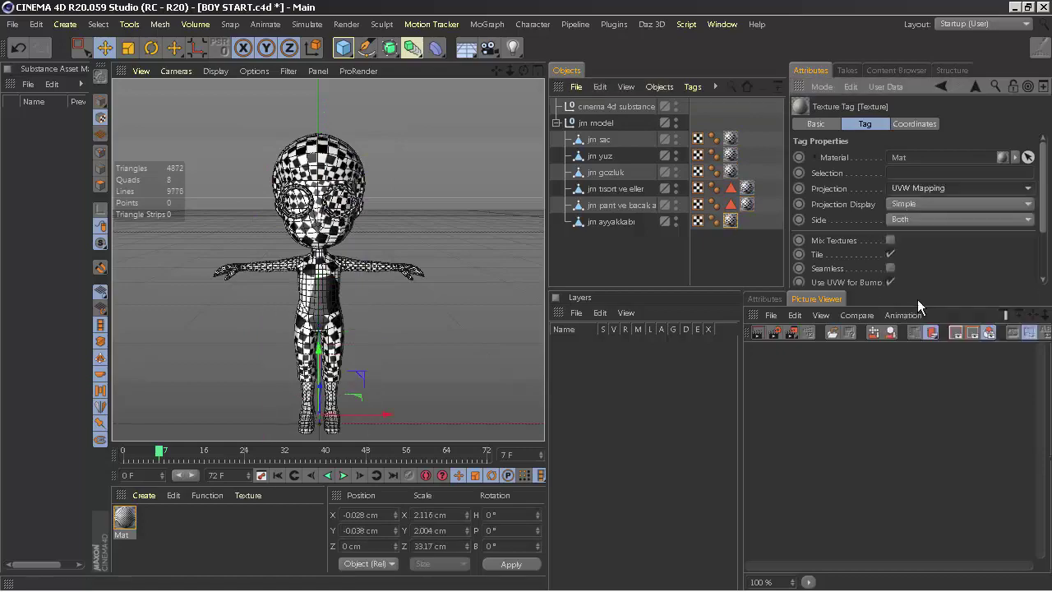
drag(523, 71, 575, 99)
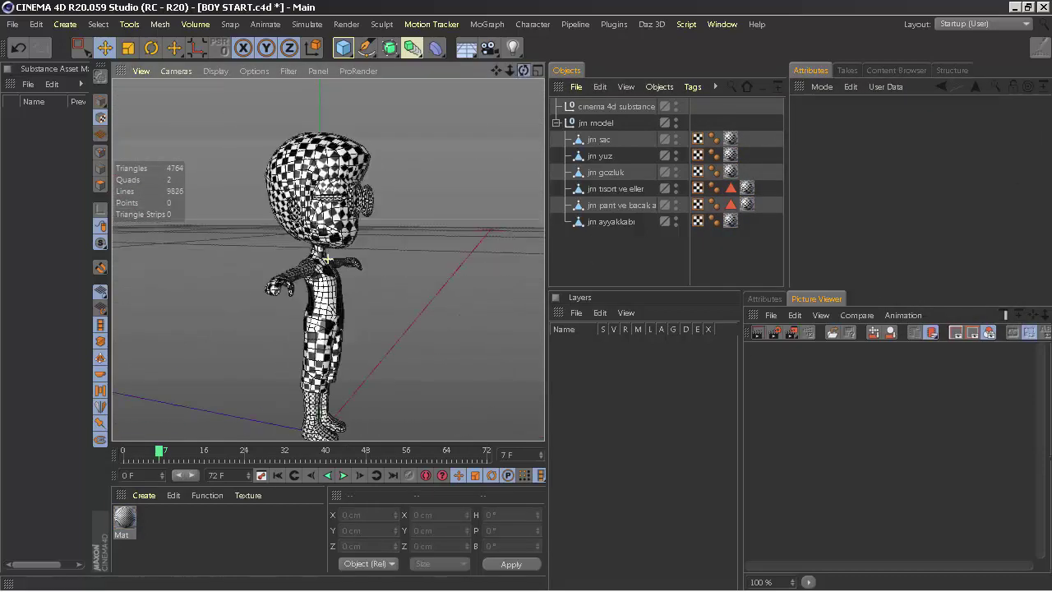
drag(524, 70, 493, 74)
Shift the shirt texture offsets to -65% and 43%
click(746, 187)
scroll(909, 168, down, 3)
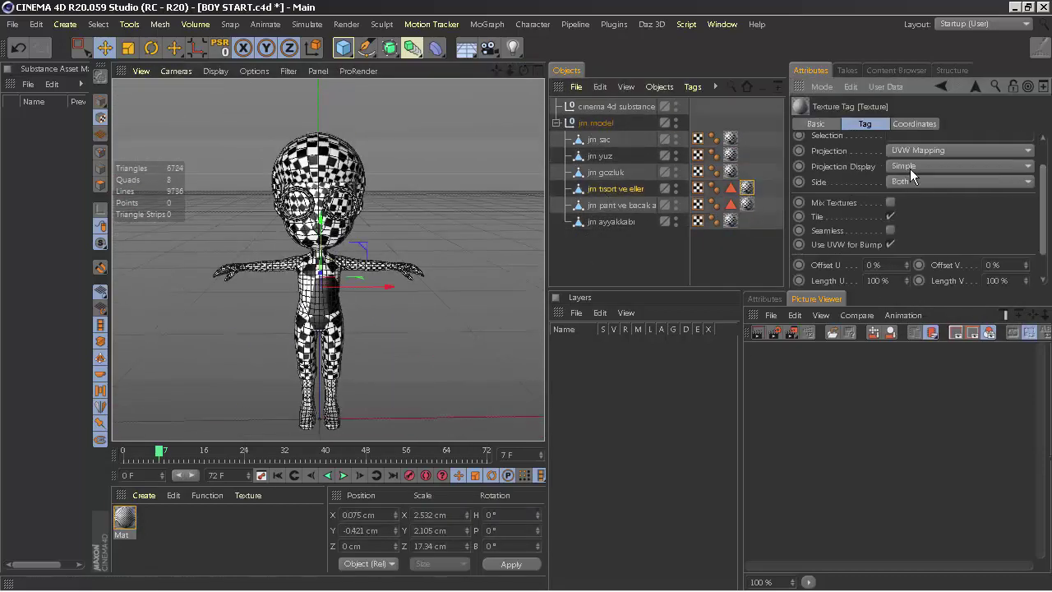
scroll(1041, 255, down, 2)
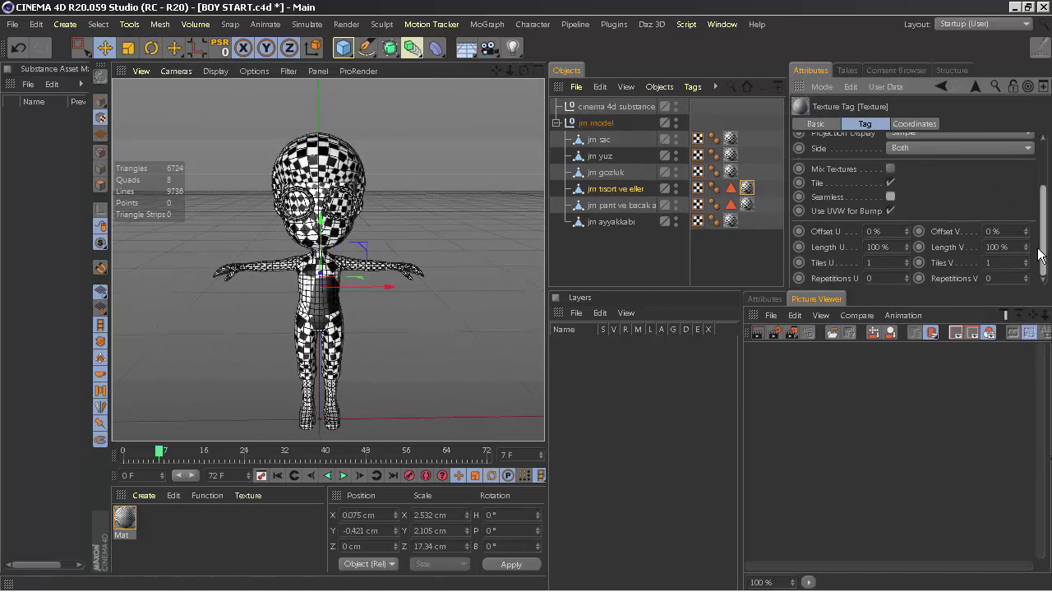
mouse_move(906, 234)
mouse_down()
mouse_move(939, 234)
mouse_move(906, 246)
mouse_move(907, 261)
mouse_move(907, 249)
mouse_up()
key(r)
scroll(329, 247, up, 3)
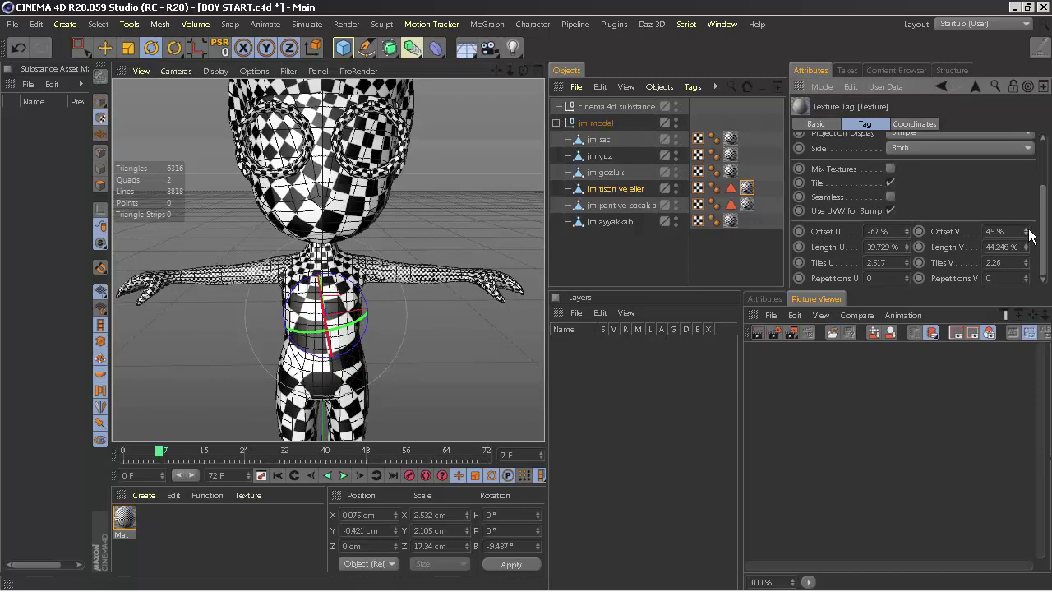
Shift the trousers texture offsets to -82% and 3%, and confirm the shirt texture values
click(621, 204)
click(746, 203)
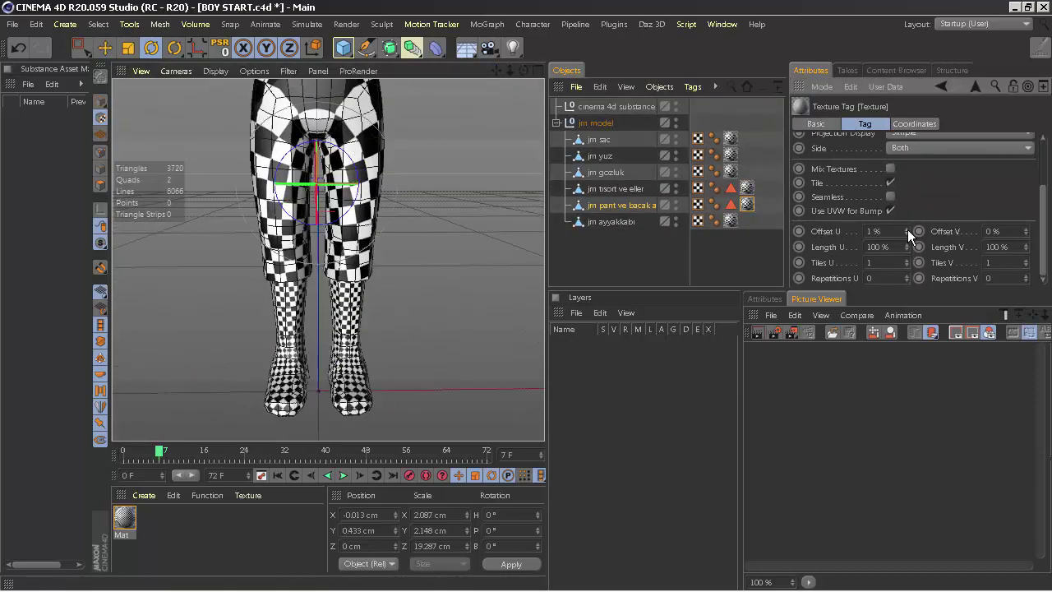
drag(907, 234, 907, 234)
drag(1026, 233, 1027, 240)
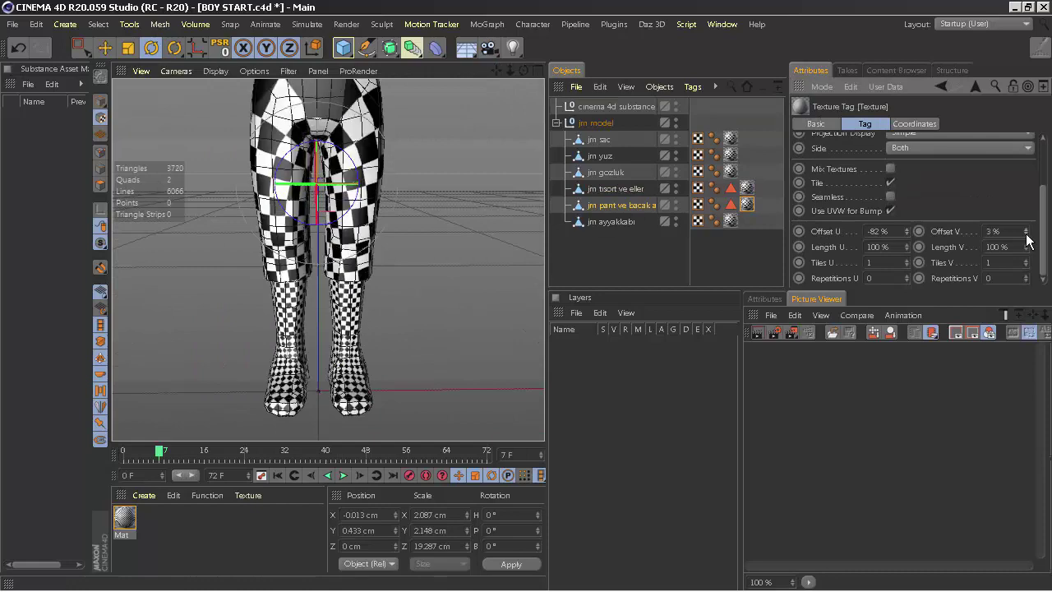
scroll(328, 246, down, 5)
scroll(329, 246, up, 3)
click(617, 188)
click(746, 187)
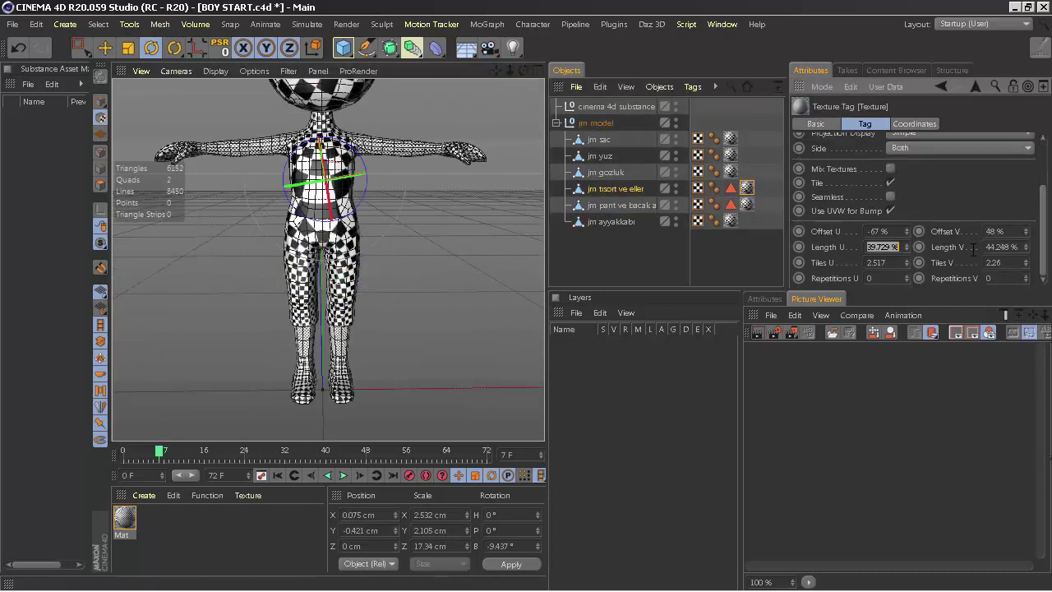
key(Return)
Set the shoes texture length to 200%, adjust its offsets and tiling, and select all texture tags
click(730, 220)
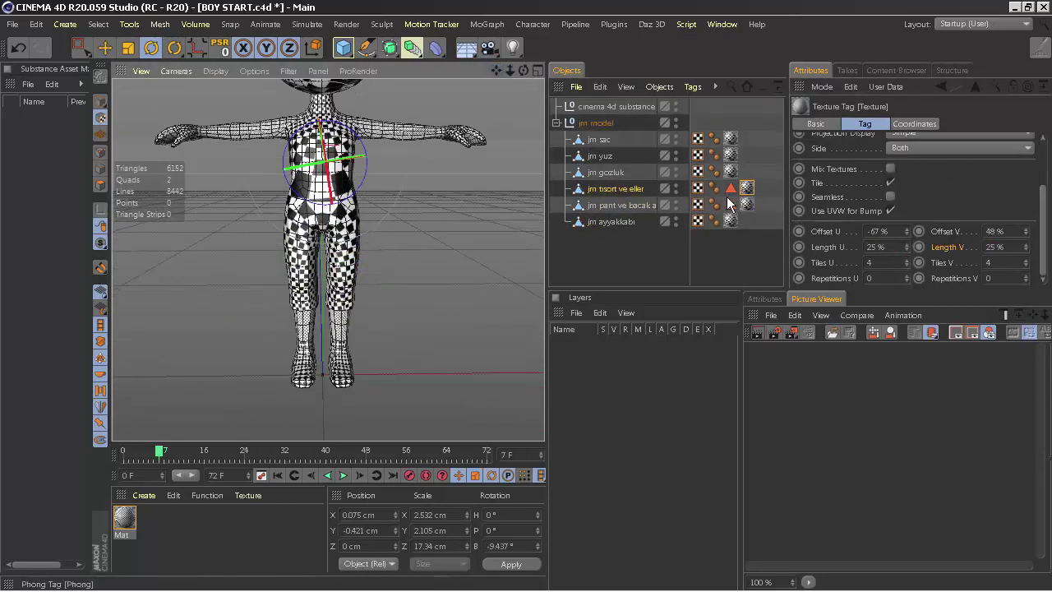
scroll(325, 331, up, 3)
double_click(883, 247)
text(200)
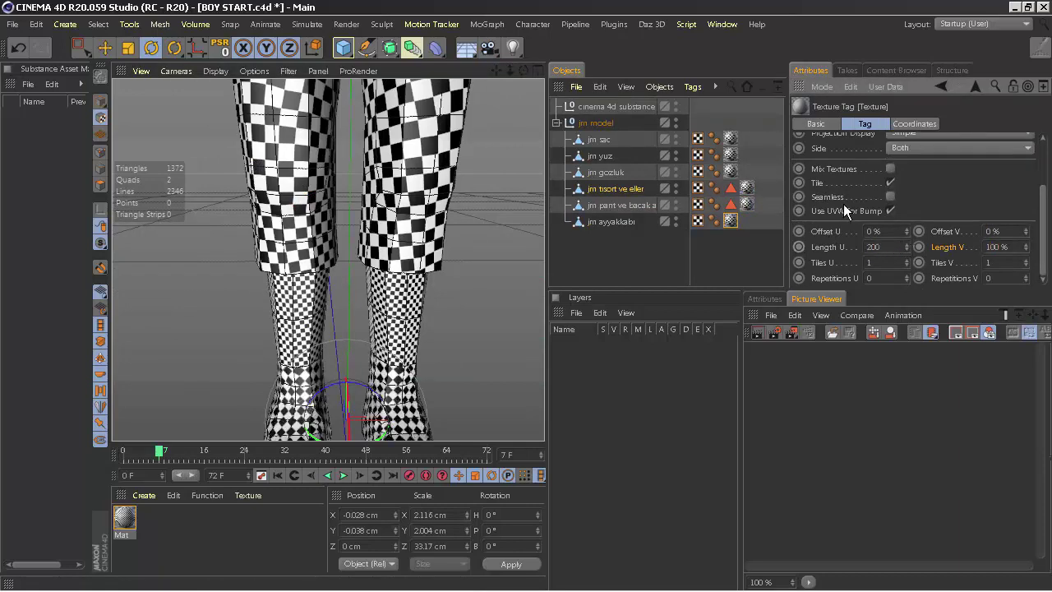
key(Return)
drag(1025, 260, 908, 239)
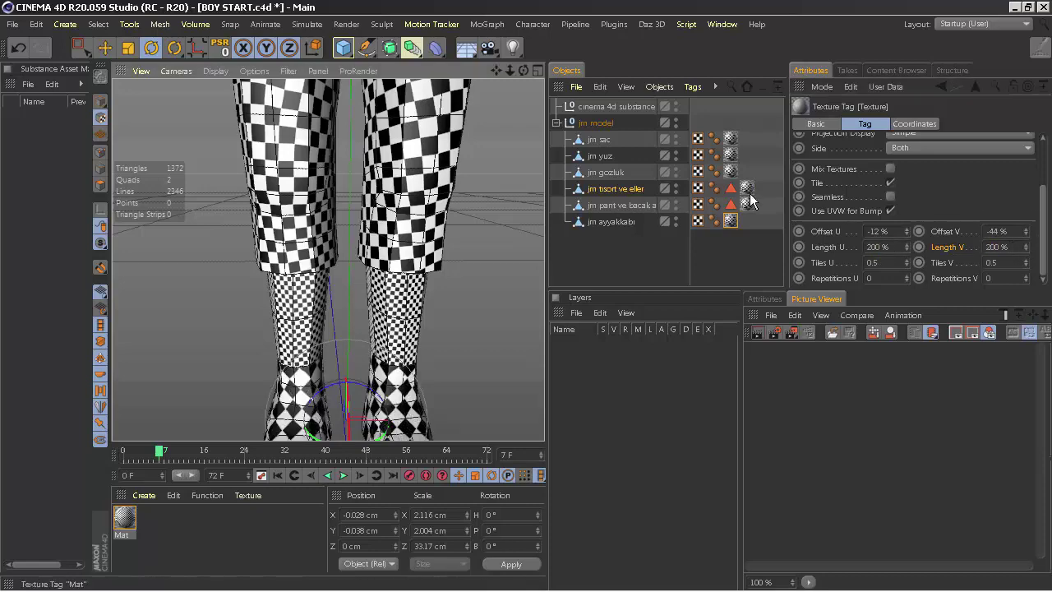
drag(497, 71, 497, 107)
Delete all the texture tags and the checker material Mat
key(Delete)
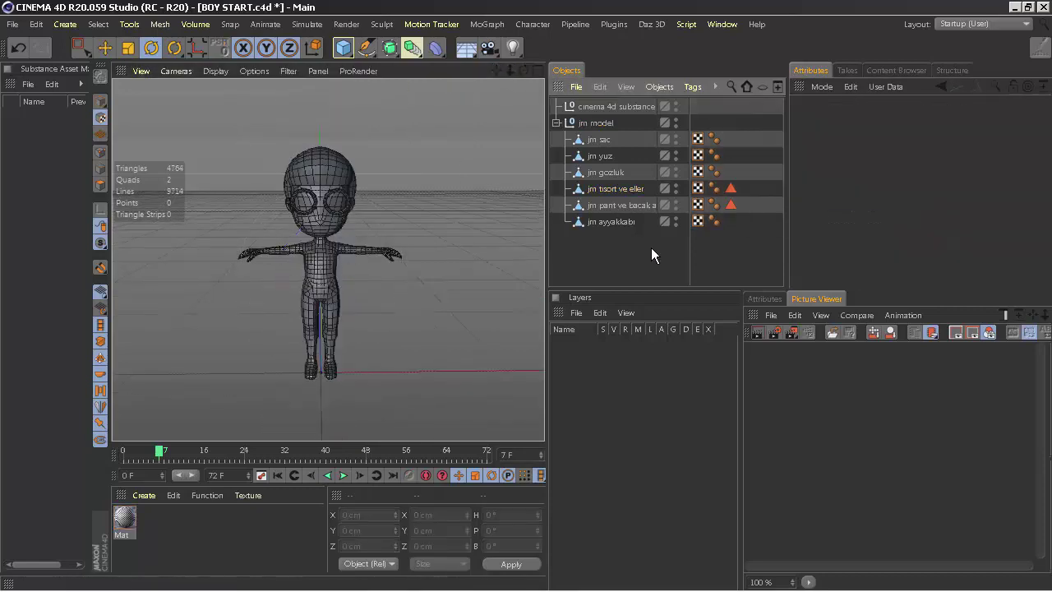
key(Delete)
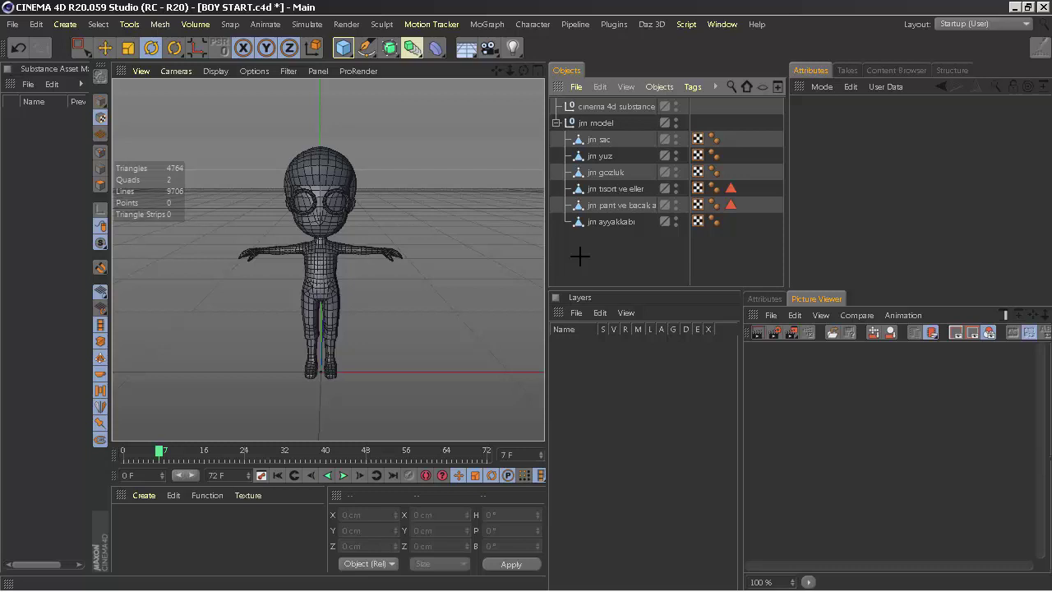
View the jm model group's information, then close the information window
right_click(580, 256)
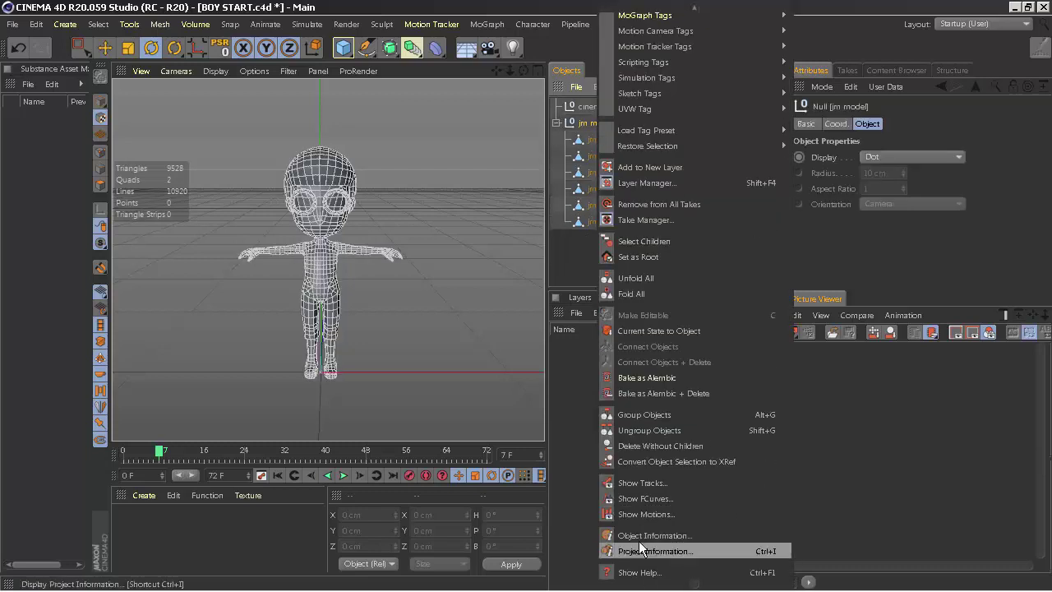
click(639, 541)
click(644, 324)
Load the Jeans substance from the Substance materials folder, dismissing the copy prompt
double_click(50, 115)
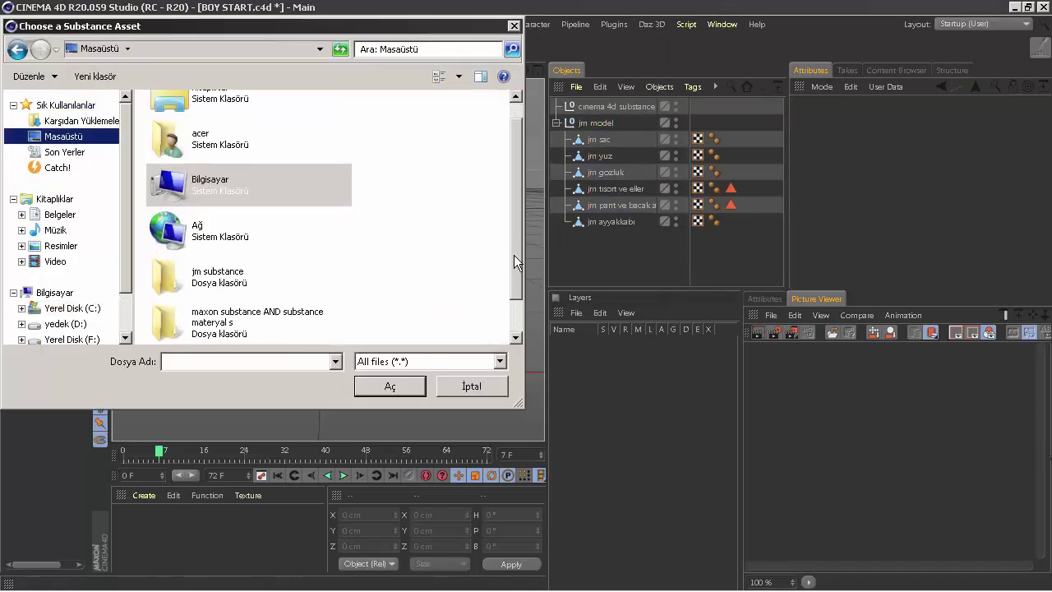
scroll(513, 254, down, 1)
double_click(189, 321)
scroll(519, 276, down, 2)
scroll(519, 275, up, 1)
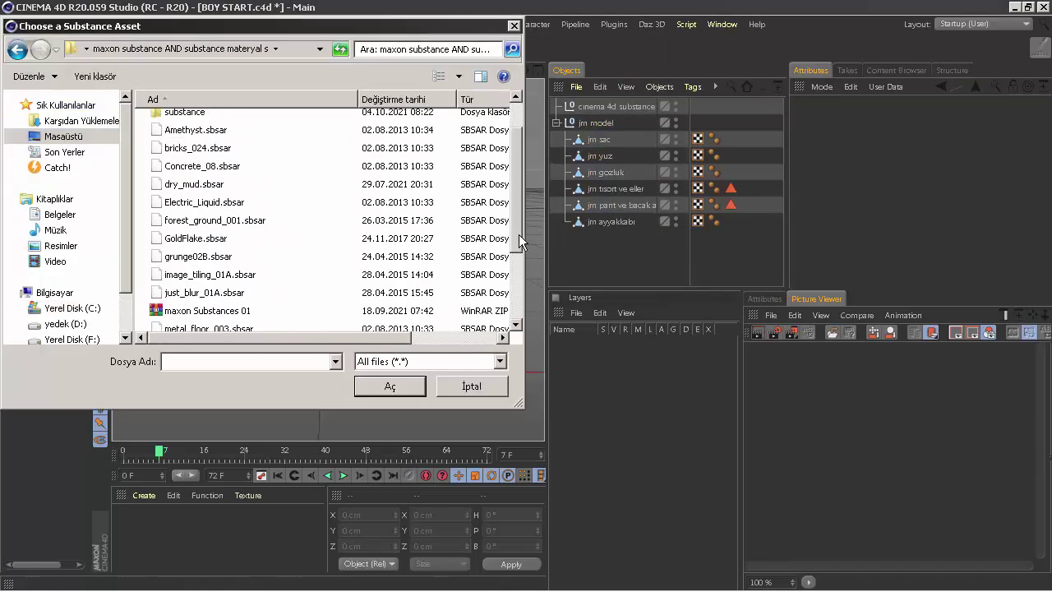
scroll(328, 205, up, 1)
double_click(177, 160)
scroll(516, 238, down, 2)
scroll(516, 239, down, 1)
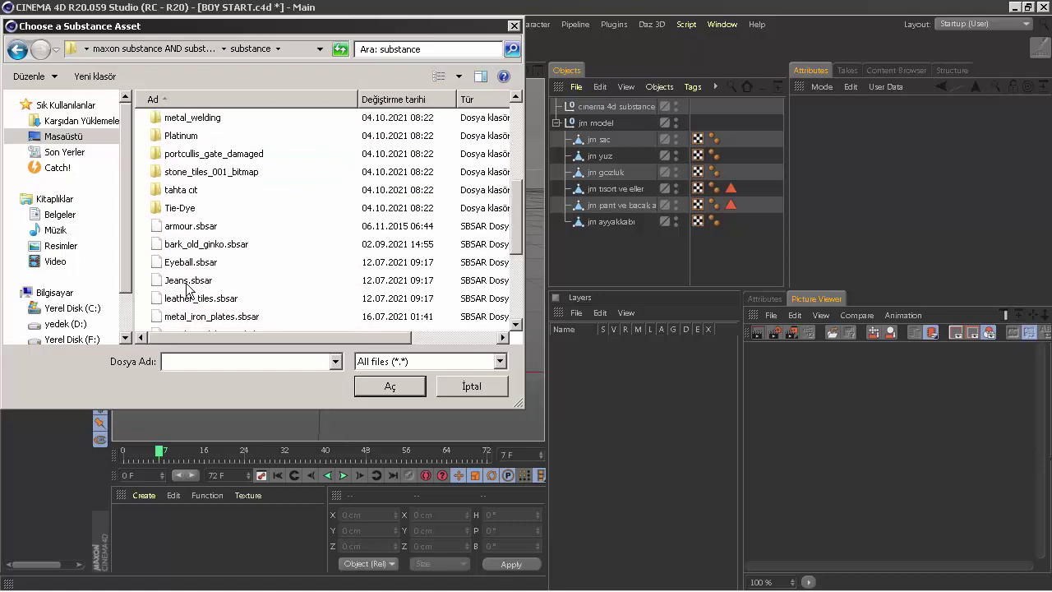
double_click(188, 277)
click(652, 350)
Load the leather_tiles substance, copying it to the project location
click(33, 81)
scroll(518, 181, down, 5)
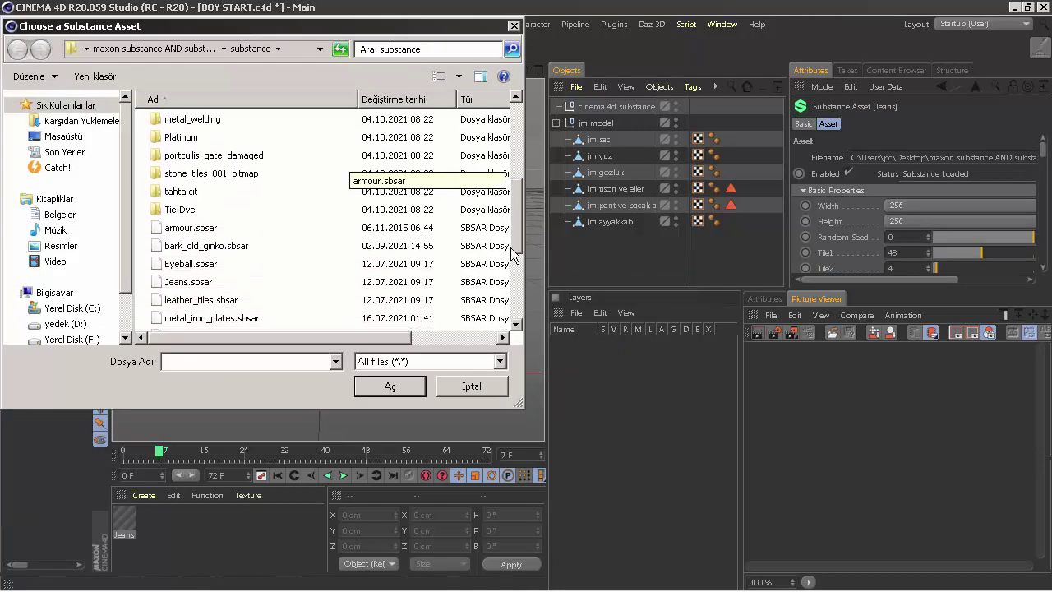
scroll(518, 246, down, 1)
click(186, 230)
double_click(222, 236)
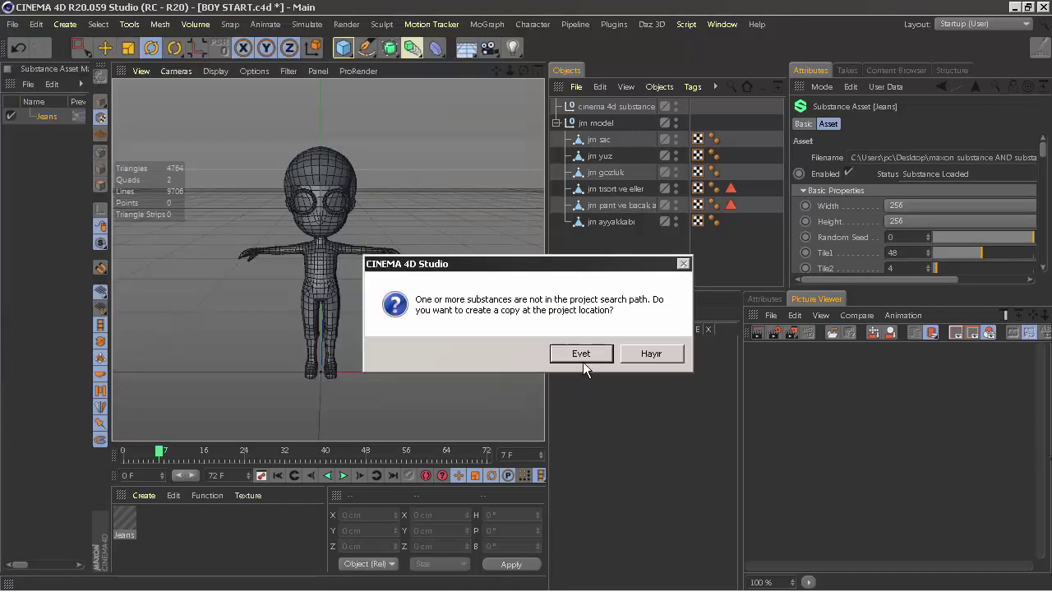
click(585, 354)
Load the skin_girl_back substance without copying it to the project
click(28, 84)
click(49, 98)
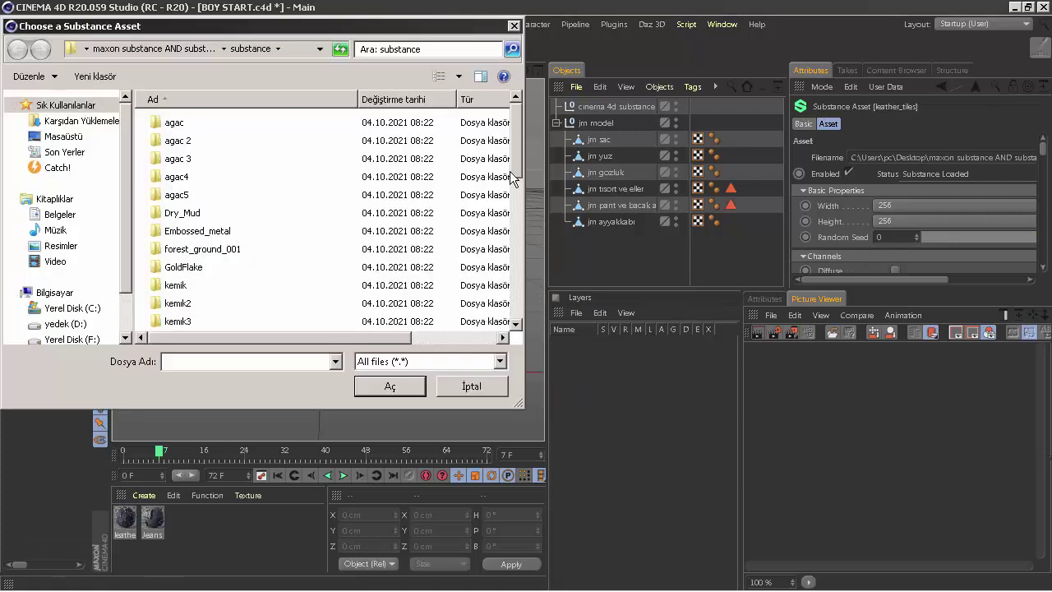
scroll(504, 301, down, 5)
scroll(505, 300, down, 1)
click(188, 267)
double_click(187, 268)
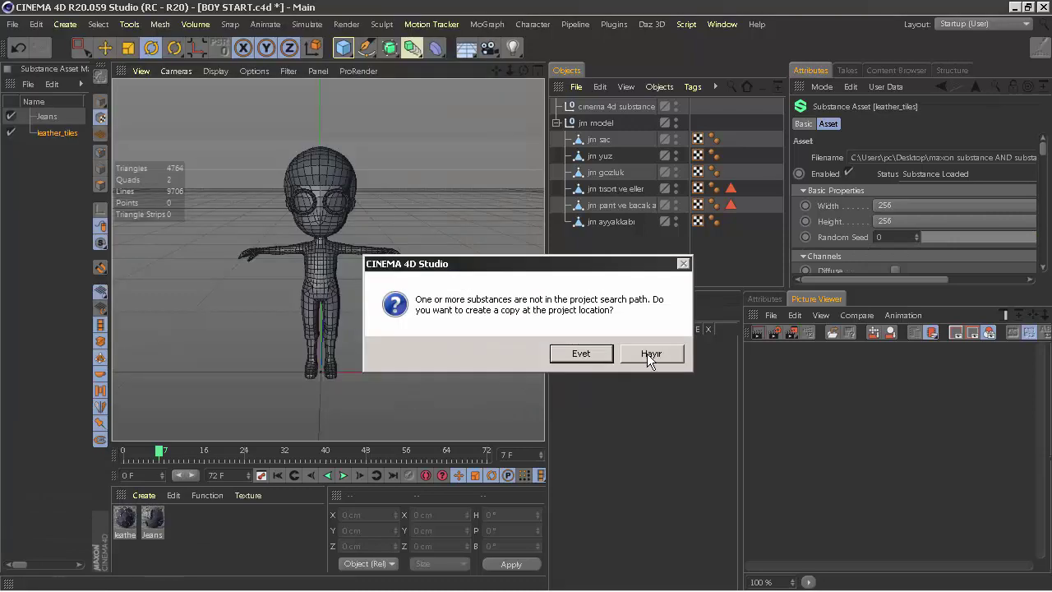
click(649, 354)
Delete the mistakenly loaded PPM substance from the scene
click(28, 84)
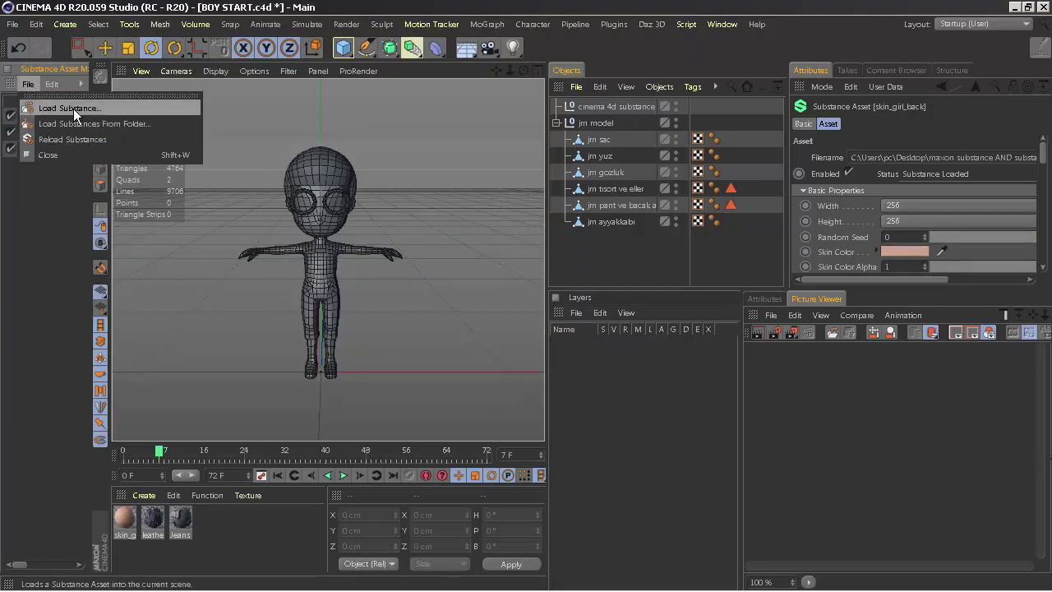
click(74, 108)
scroll(306, 293, down, 1)
double_click(183, 231)
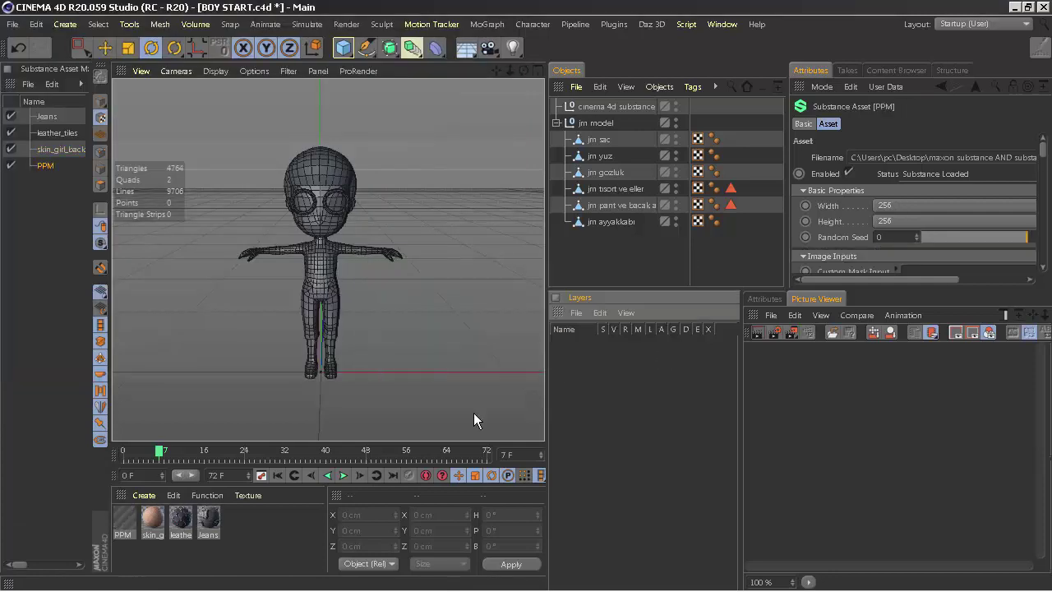
click(124, 517)
key(Delete)
Load the rope and stitch substances
click(28, 84)
click(73, 109)
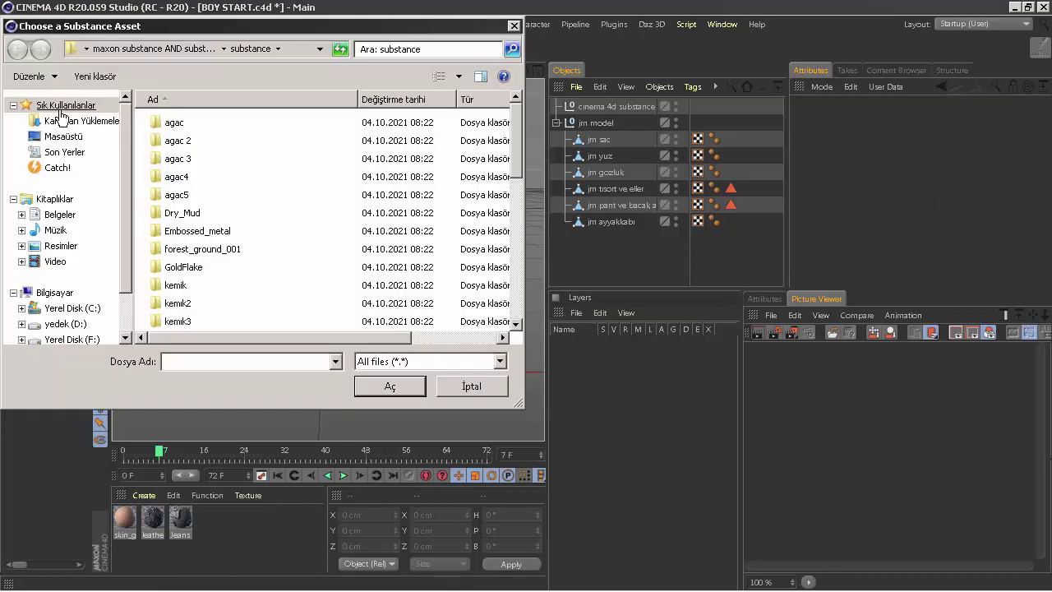
scroll(523, 302, down, 2)
scroll(522, 302, down, 1)
double_click(186, 239)
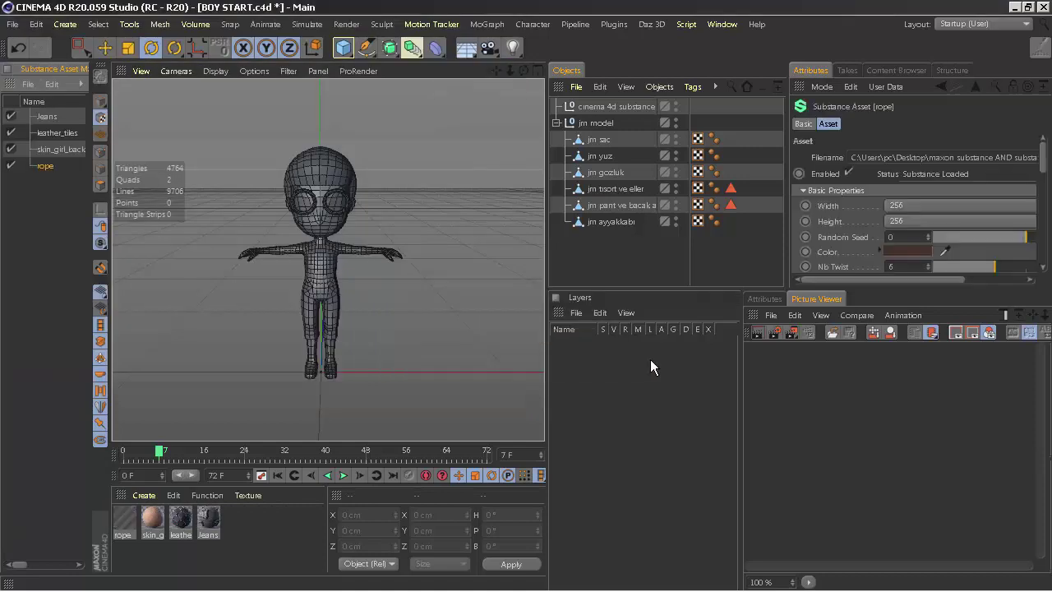
click(28, 83)
click(69, 108)
double_click(223, 368)
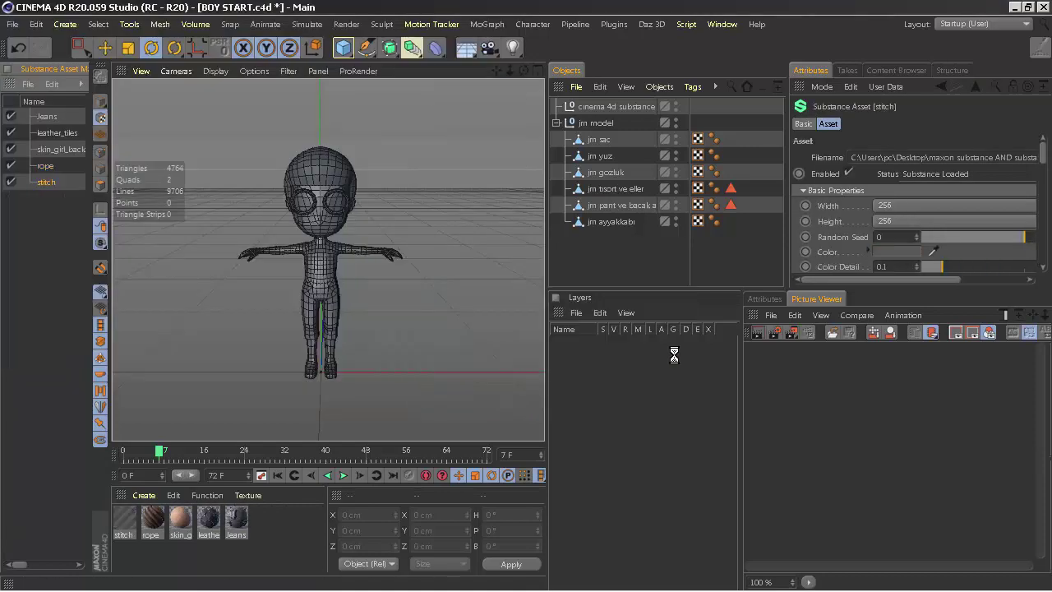
Load the Eyeball and camouflage_001 substances
click(33, 85)
click(69, 107)
scroll(518, 218, down, 2)
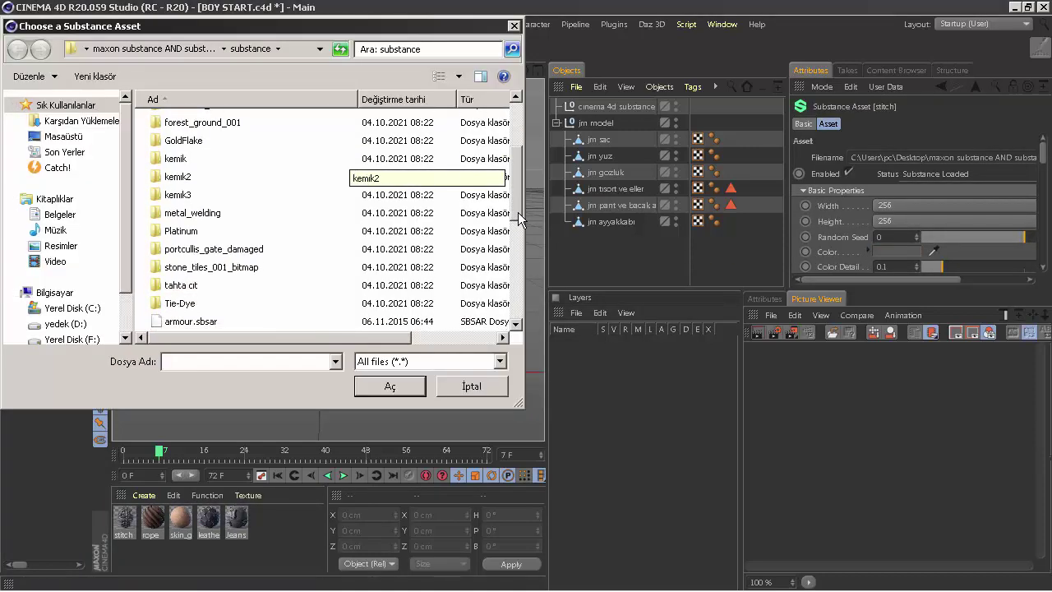
scroll(519, 219, down, 3)
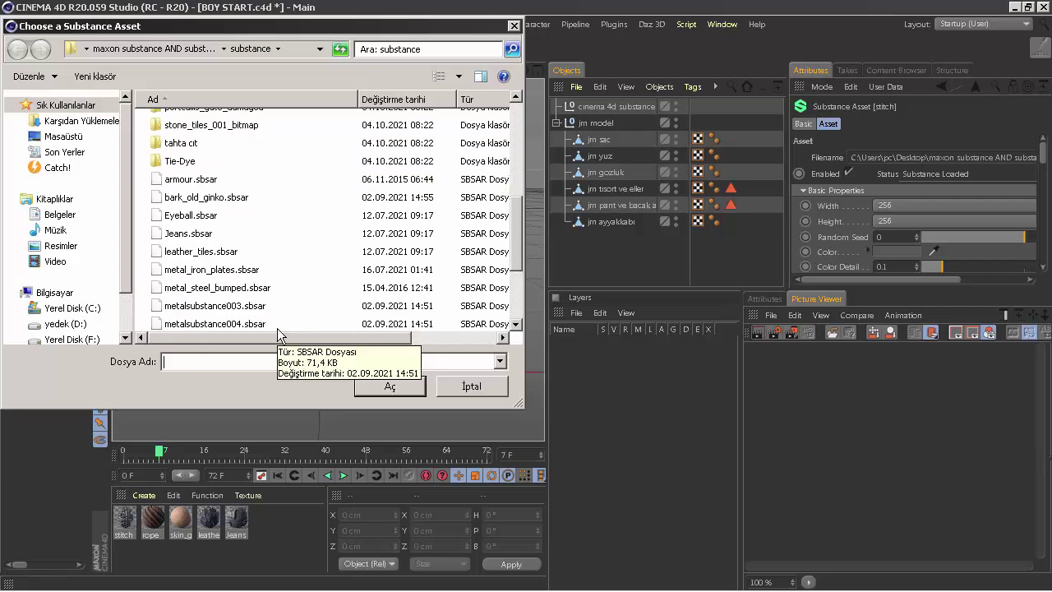
double_click(191, 214)
click(651, 355)
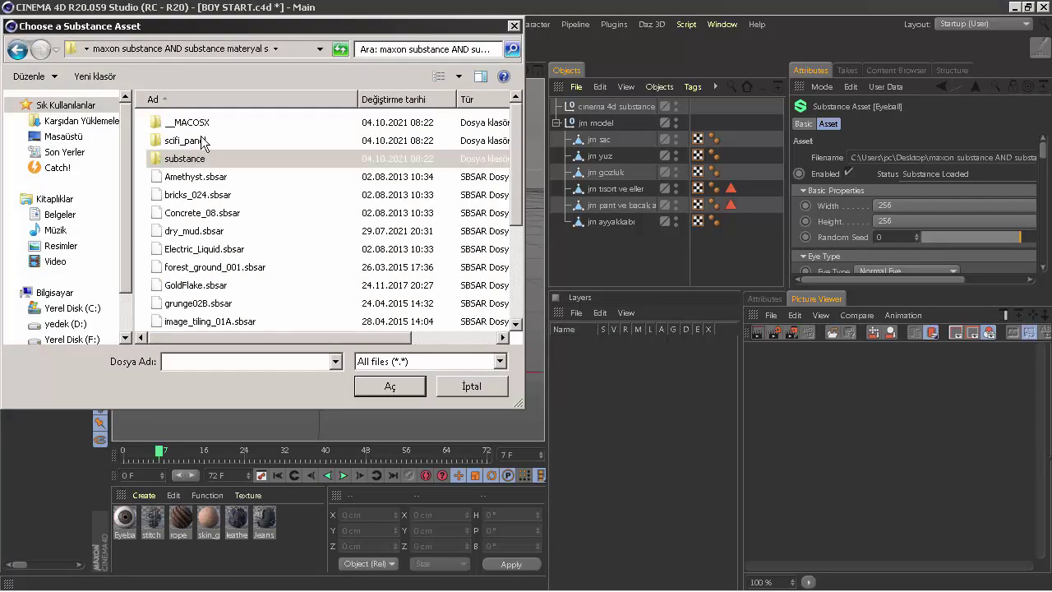
click(209, 142)
click(389, 386)
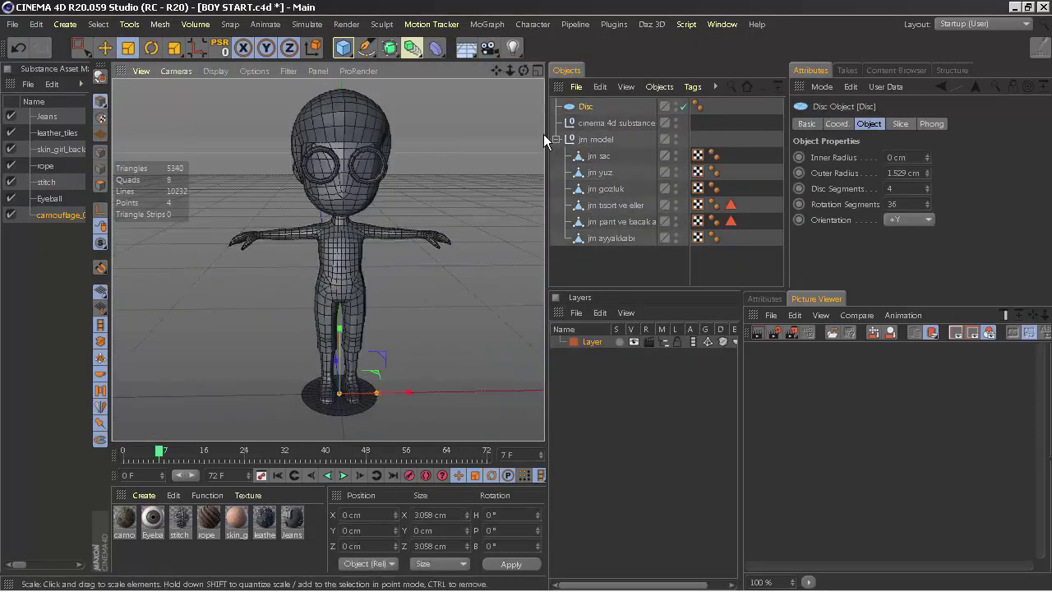
Rotate the disc 90° in pitch, place it in a glasses frame, and shrink it to fit
mouse_move(524, 73)
mouse_down()
mouse_move(286, 177)
mouse_move(385, 180)
mouse_up()
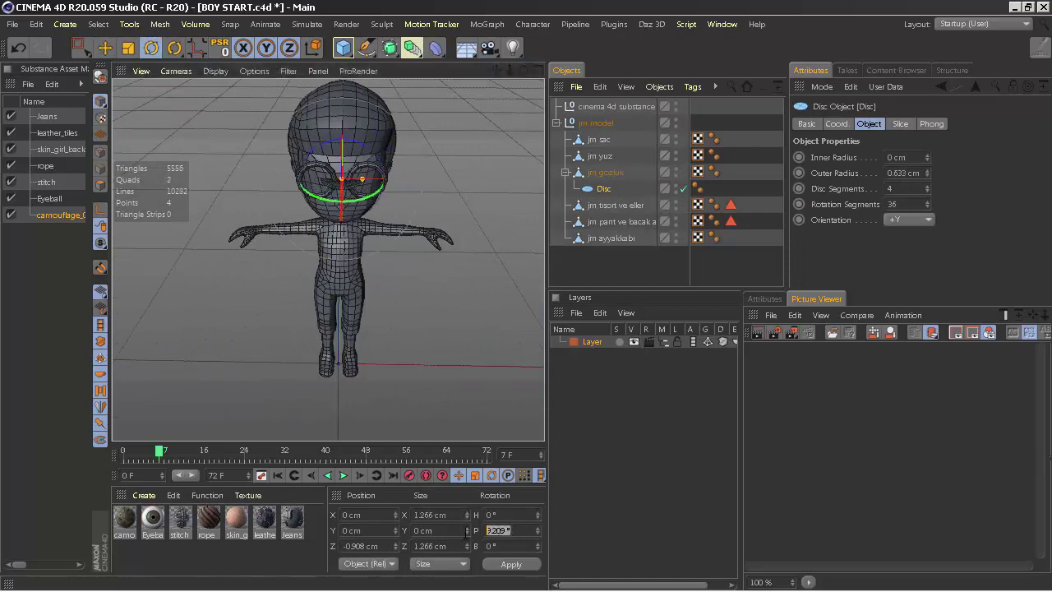
text(90)
key(Return)
mouse_move(523, 71)
mouse_down()
mouse_move(425, 191)
mouse_move(371, 181)
mouse_move(428, 178)
mouse_up()
scroll(428, 178, up, 5)
scroll(428, 178, up, 3)
drag(485, 197, 493, 201)
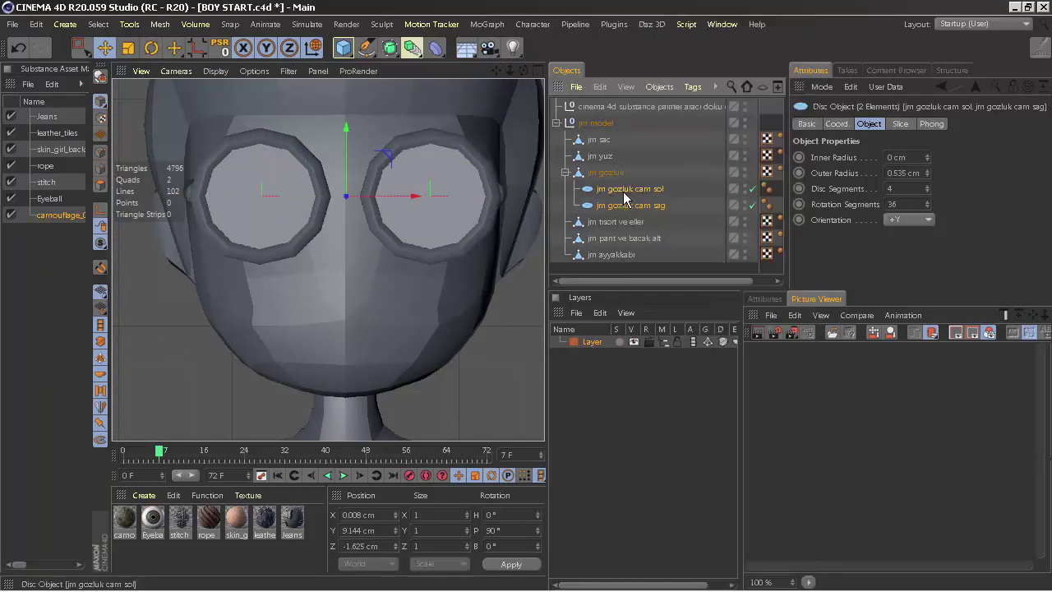
Convert both lens discs to editable polygons and open a lens's UV layout
click(99, 76)
key(F5)
click(321, 73)
scroll(350, 179, up, 2)
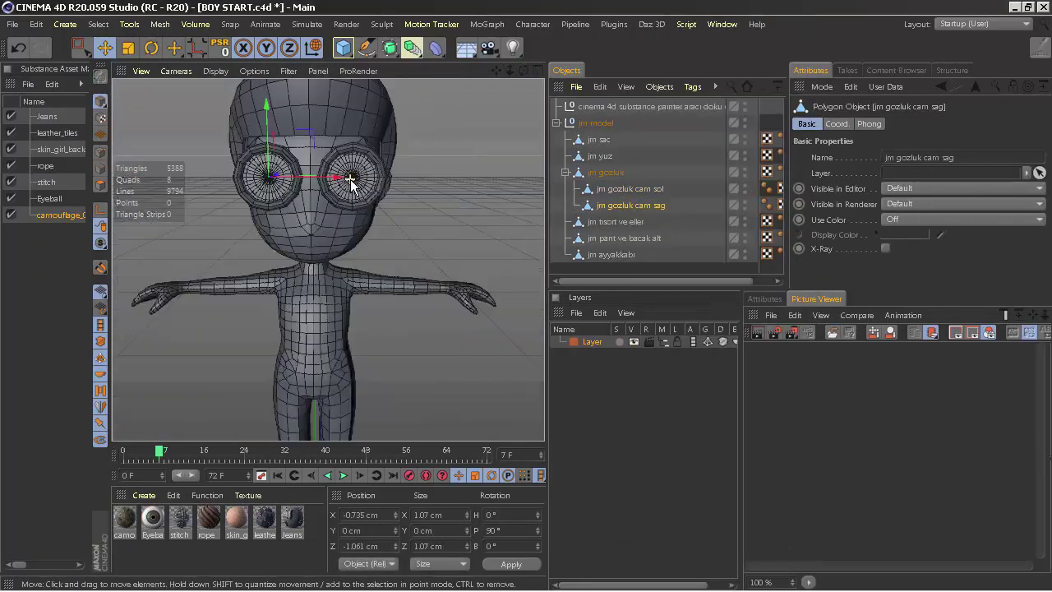
scroll(350, 179, down, 2)
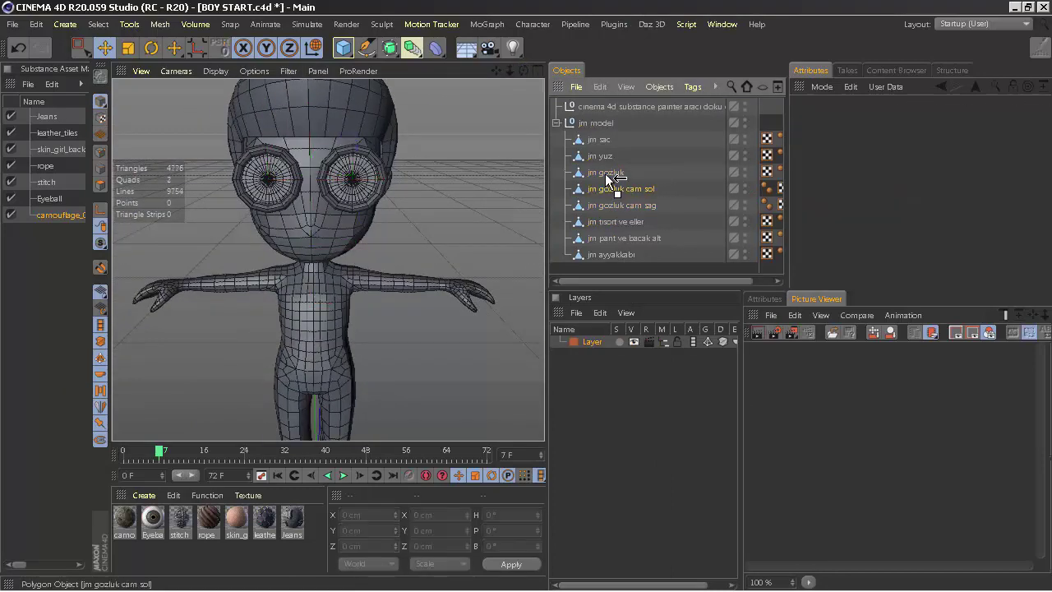
double_click(761, 204)
Apply the Eyeball material to both lenses, undoing a misplaced texture placement
click(597, 90)
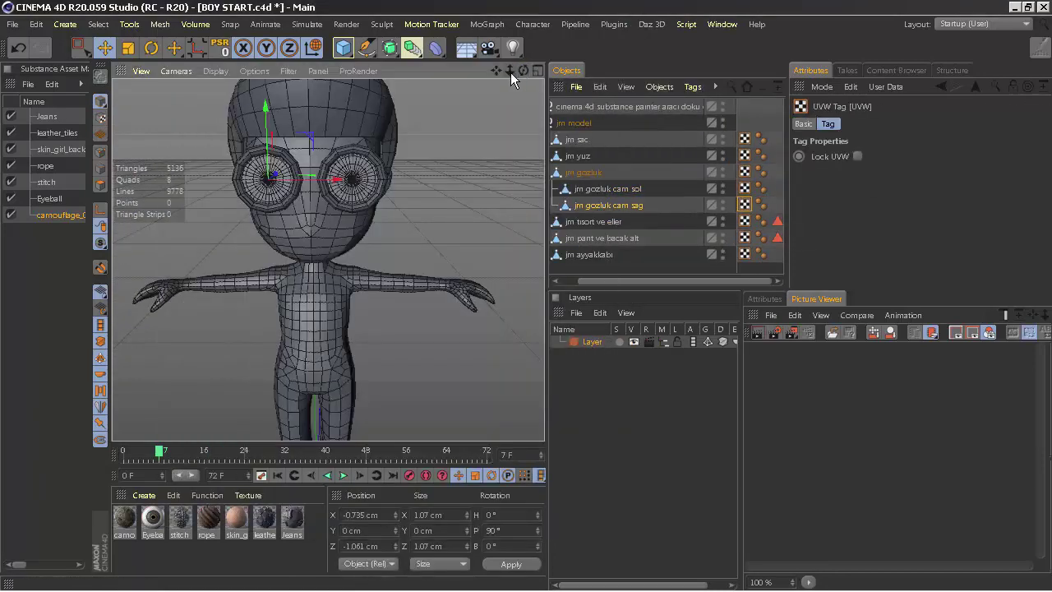
drag(602, 197, 608, 205)
click(215, 70)
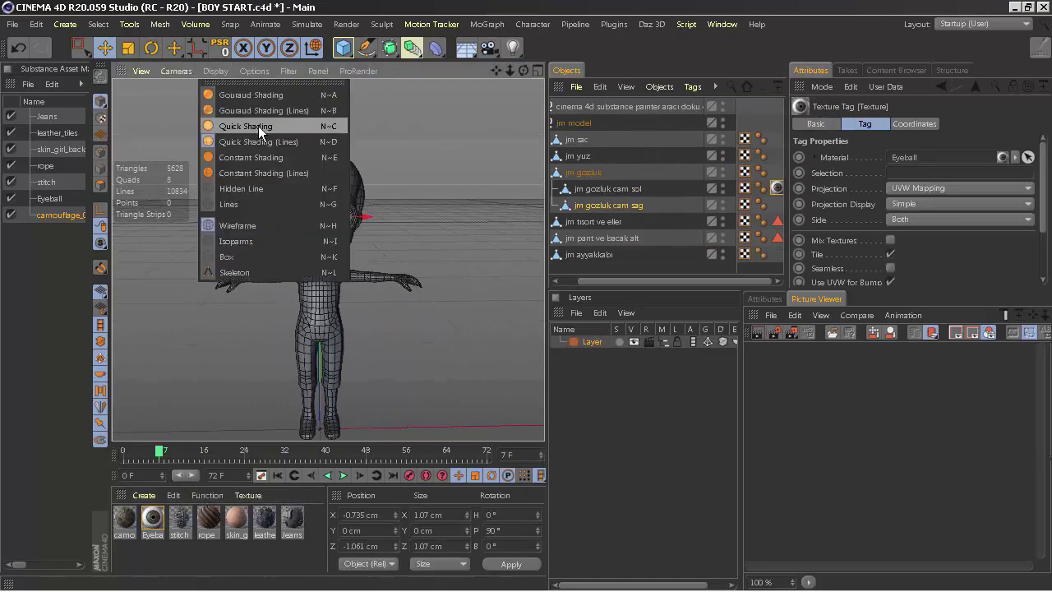
click(258, 126)
scroll(329, 247, up, 5)
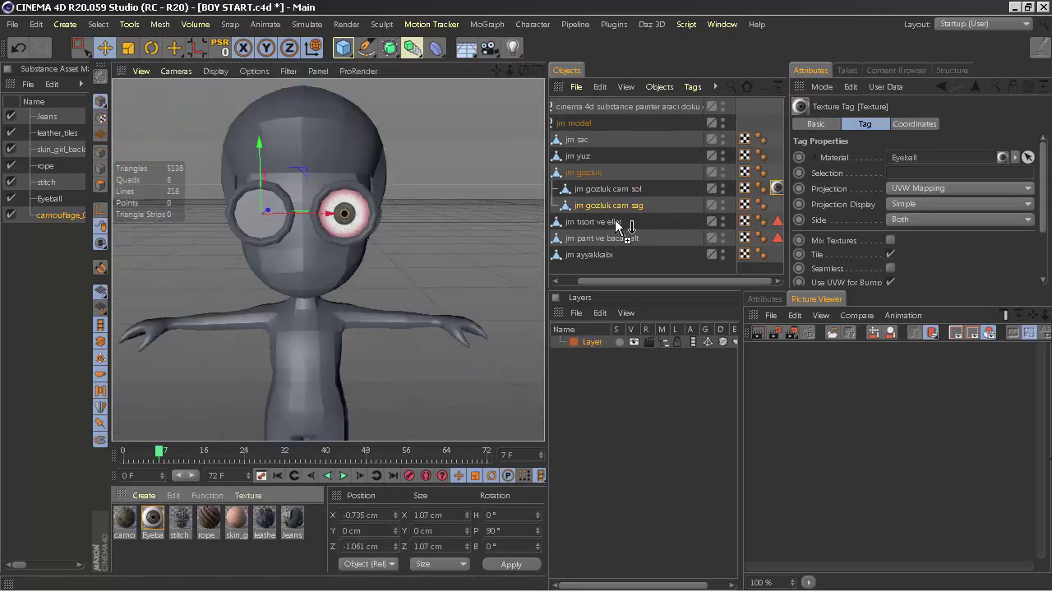
click(21, 54)
click(21, 54)
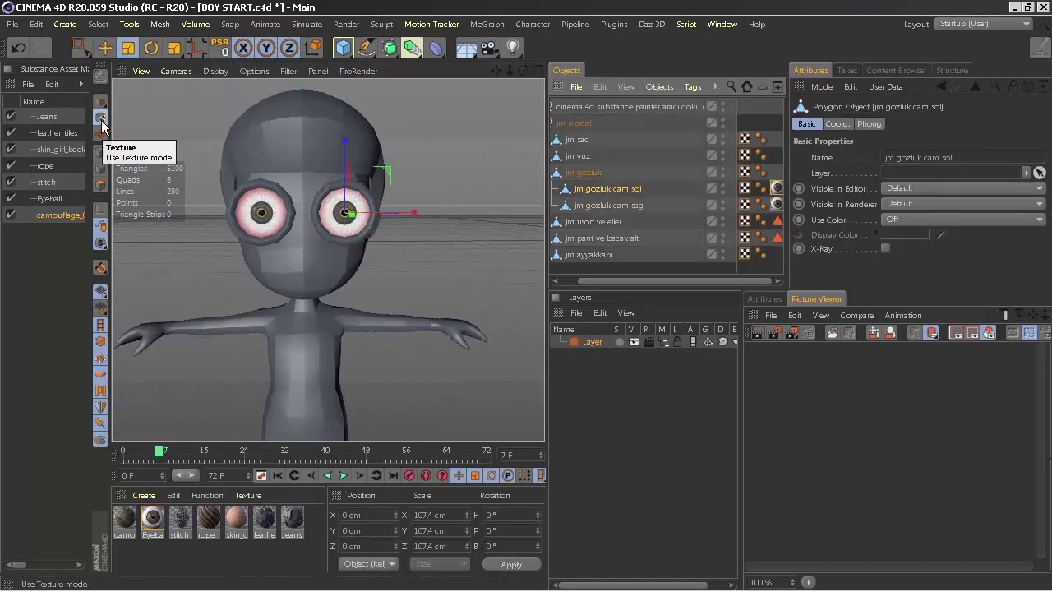
scroll(329, 246, down, 5)
Set the left lens's Eyeball texture tag vertical length to 150
click(591, 341)
click(767, 190)
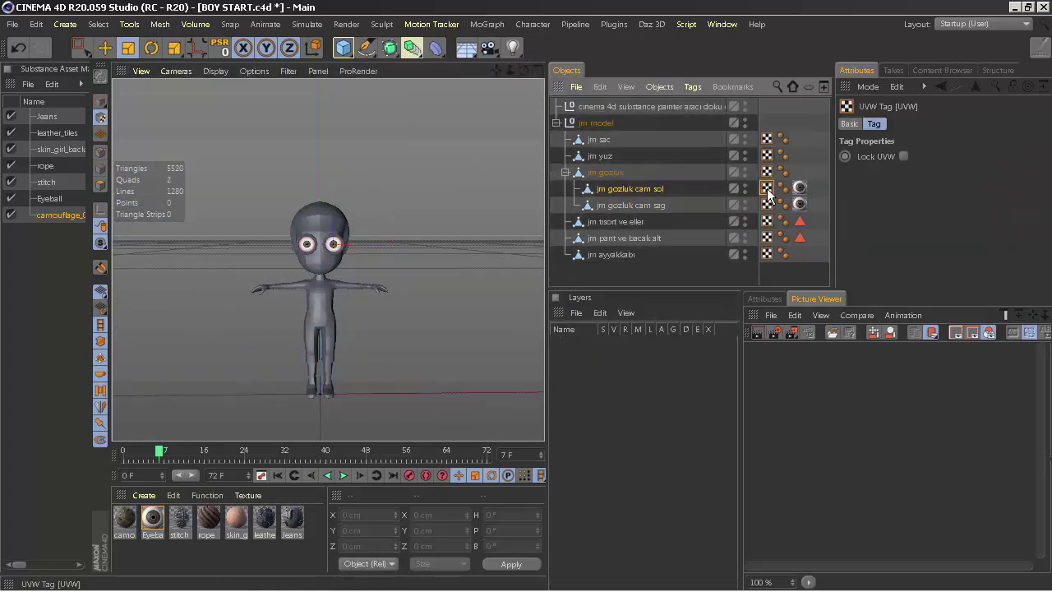
click(799, 189)
scroll(945, 205, down, 2)
click(1011, 252)
text(150)
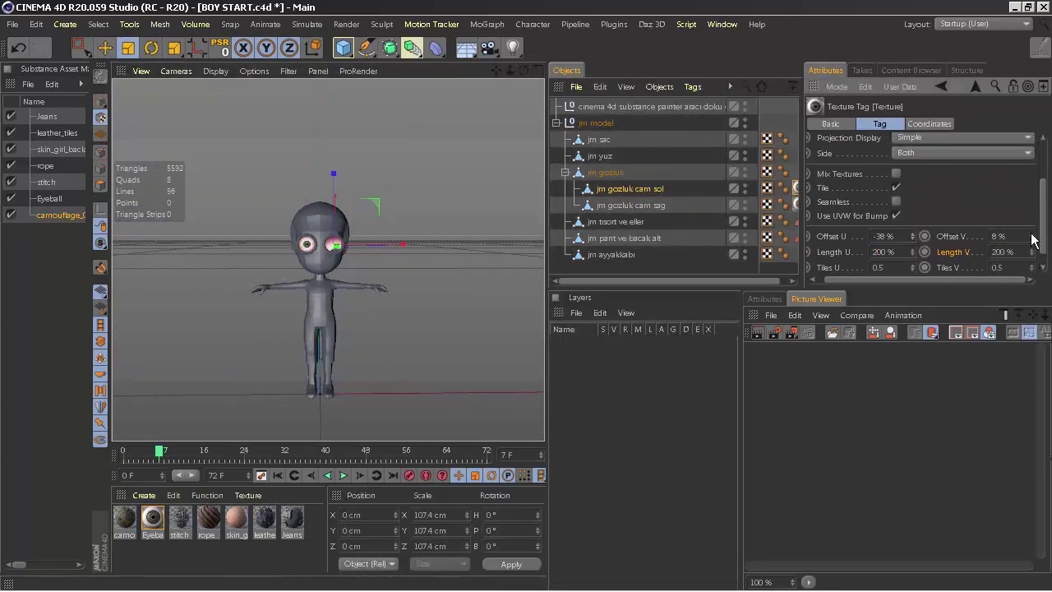
scroll(345, 239, up, 5)
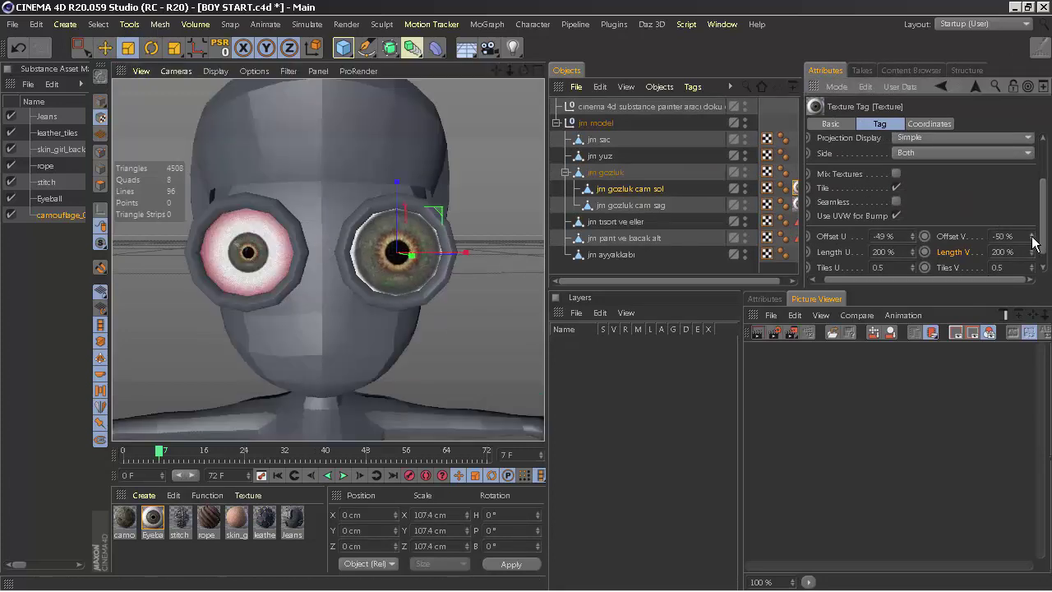
scroll(328, 259, down, 5)
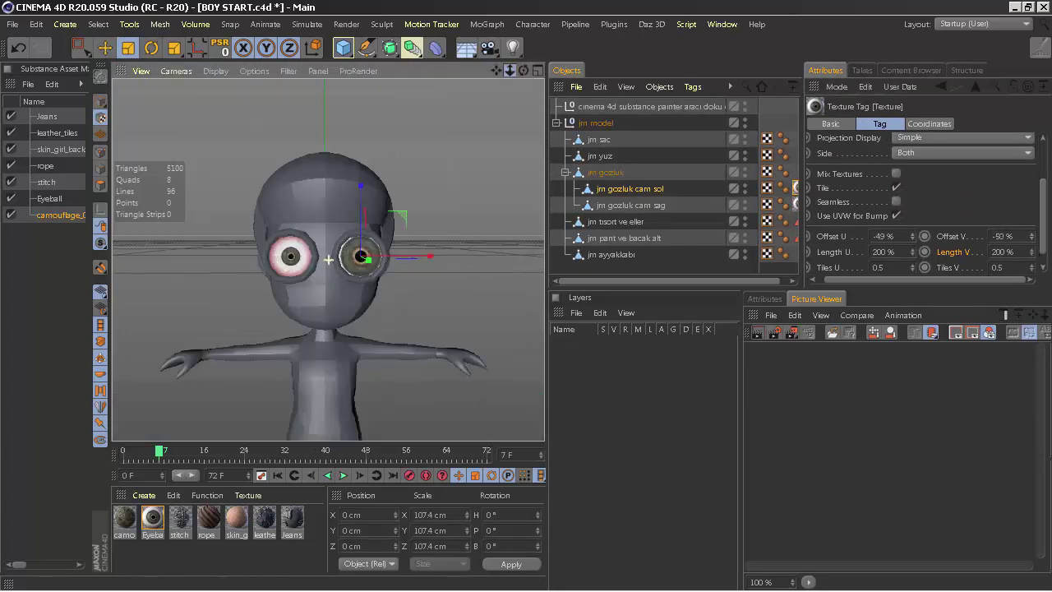
Render the view to preview the eyes and check the Eyeball material
click(759, 337)
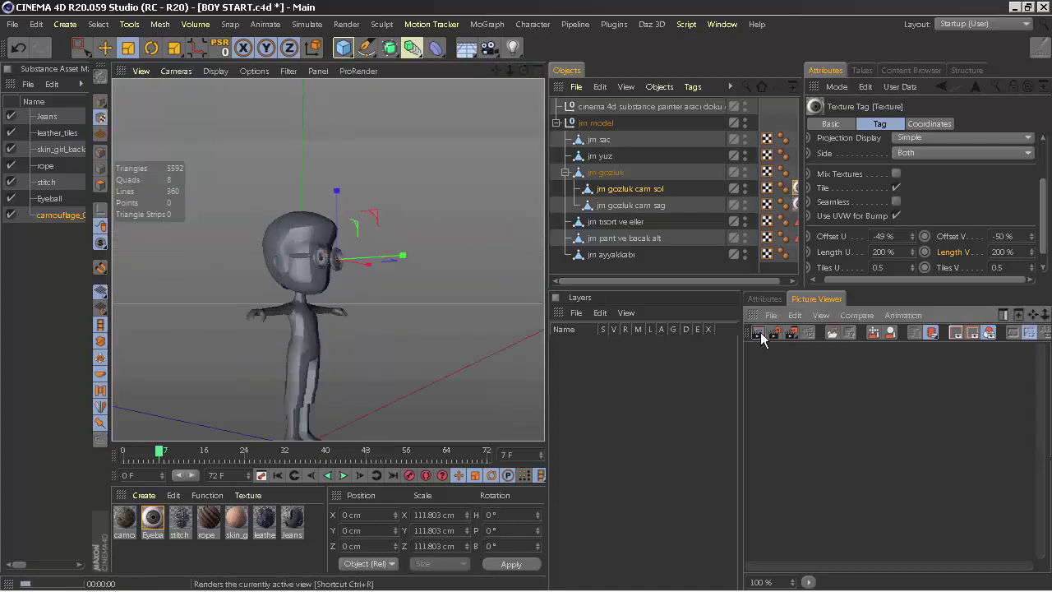
double_click(152, 517)
click(775, 56)
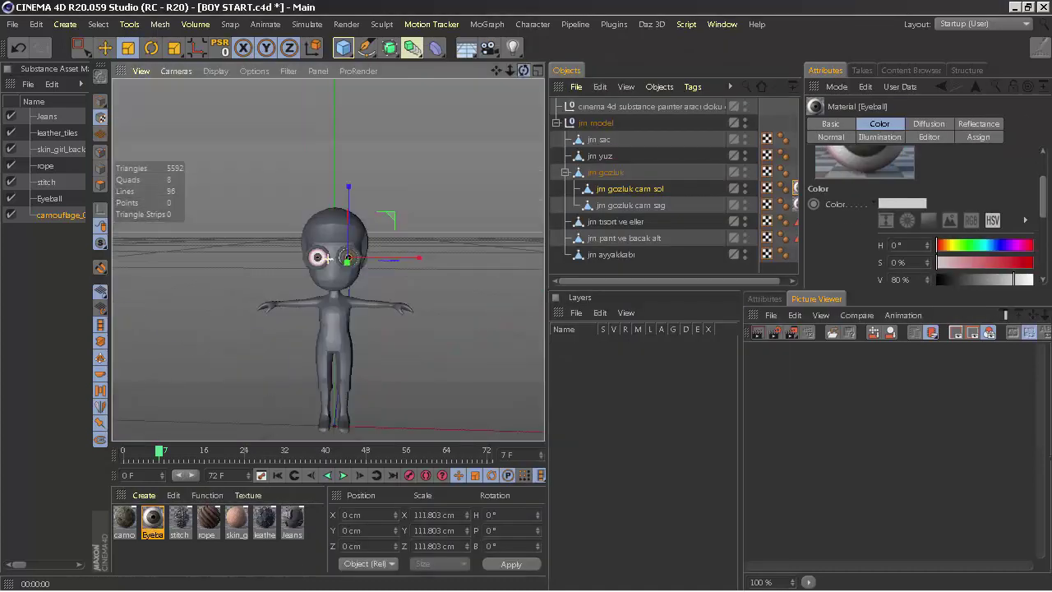
Show the Eyeball substance's colour parameters in an enlarged settings panel
click(51, 201)
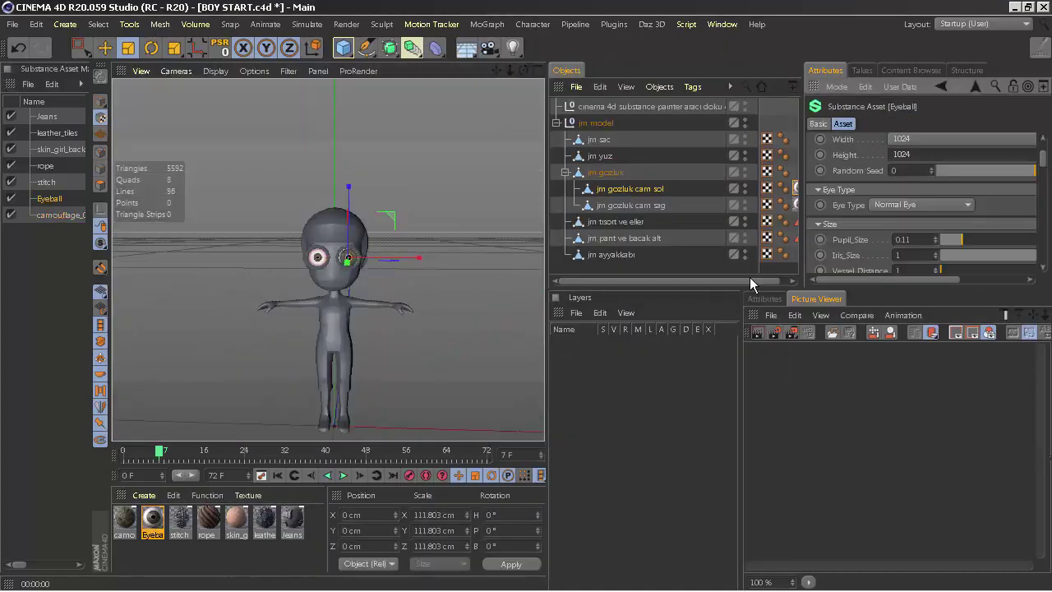
click(49, 198)
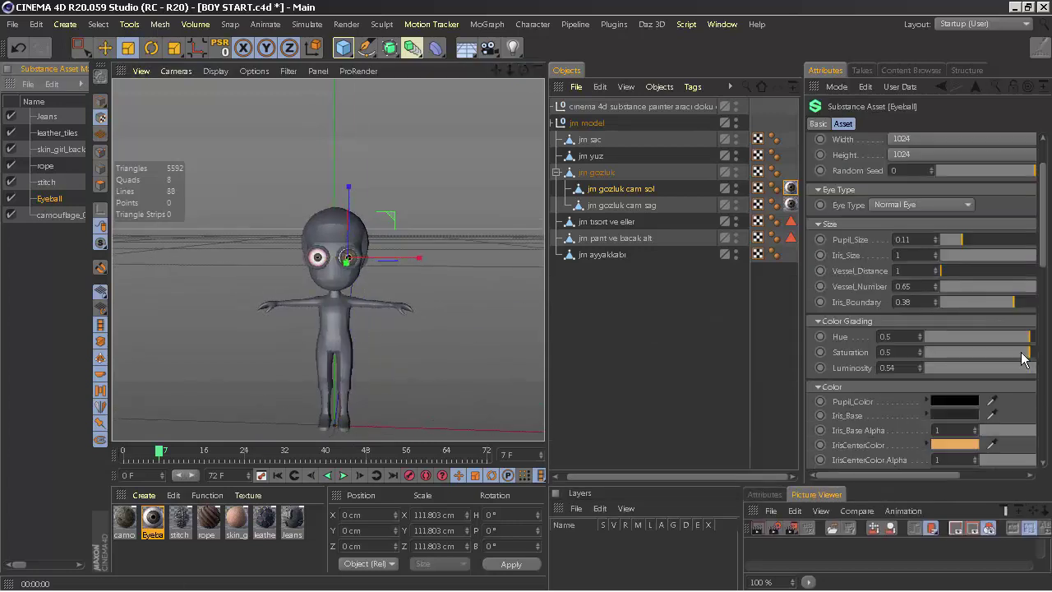
scroll(921, 287, down, 5)
scroll(937, 285, down, 5)
drag(941, 474, 960, 474)
drag(1042, 403, 1050, 276)
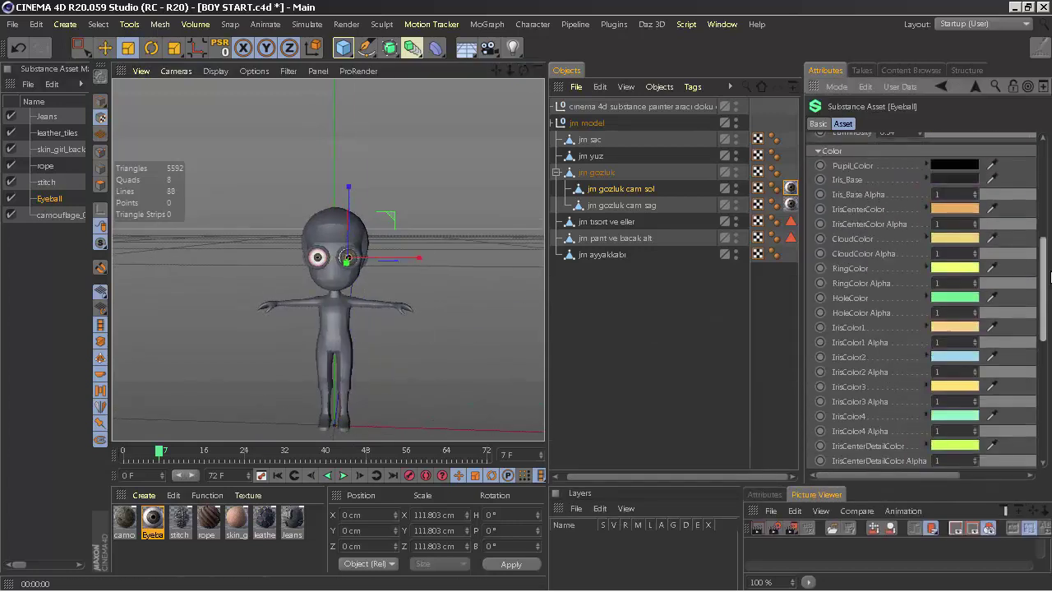
scroll(325, 245, up, 5)
scroll(324, 245, down, 6)
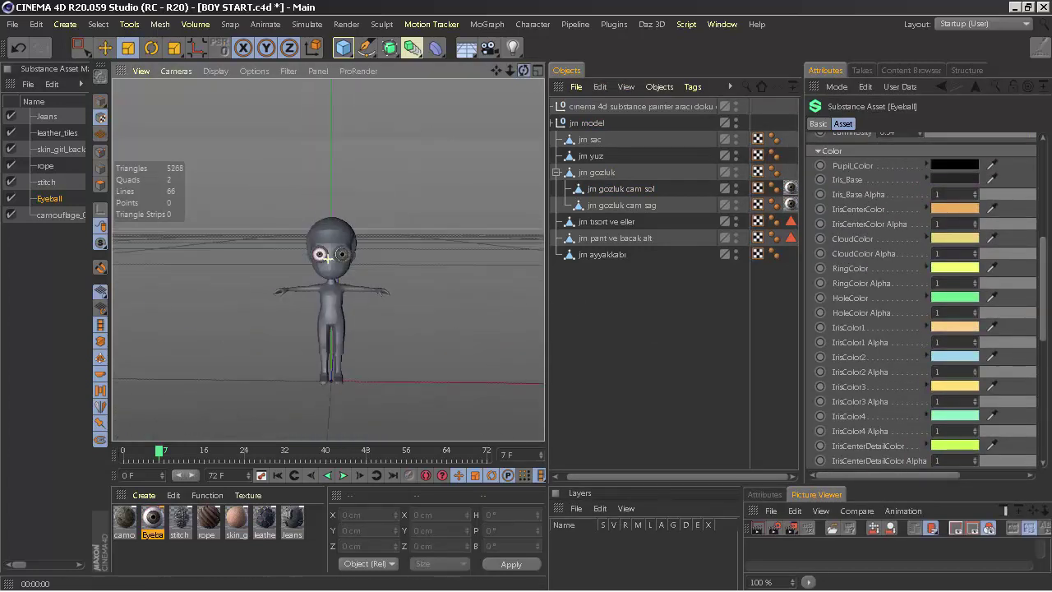
click(604, 145)
Duplicate the skin_girl_back substance into a new material named sac
double_click(237, 519)
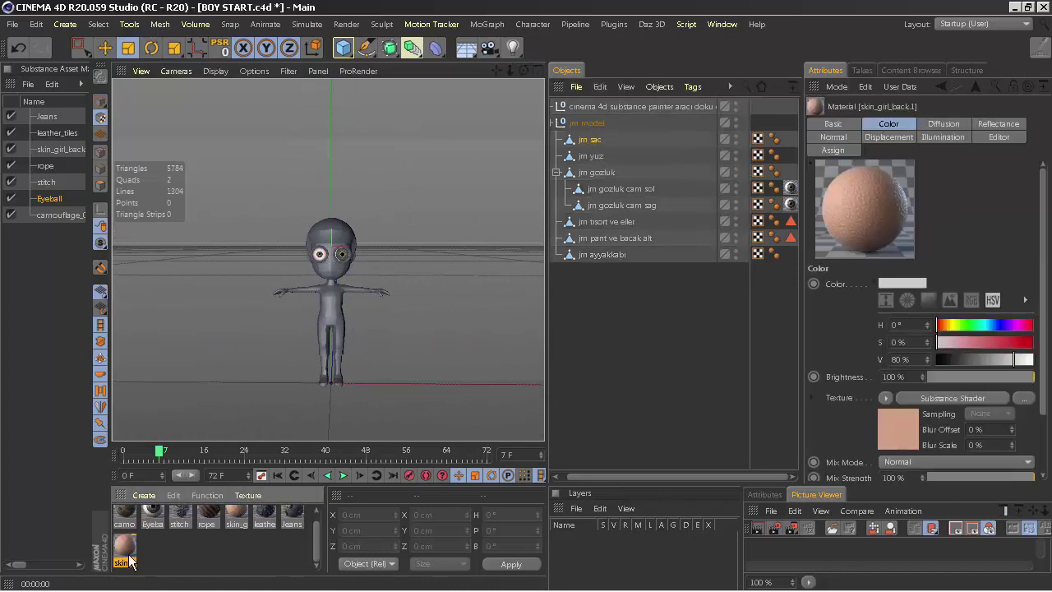
click(777, 20)
click(53, 151)
ctrl+drag(52, 151, 59, 165)
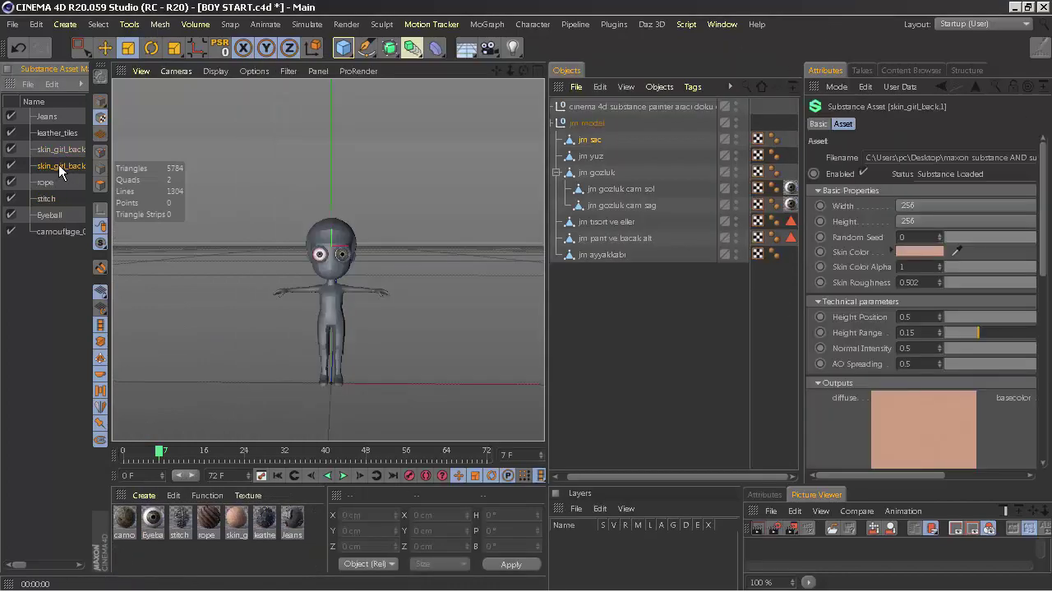
double_click(131, 567)
click(775, 55)
Give sac 1024 width and a purple colour, and apply it to jm sac
click(43, 165)
click(823, 334)
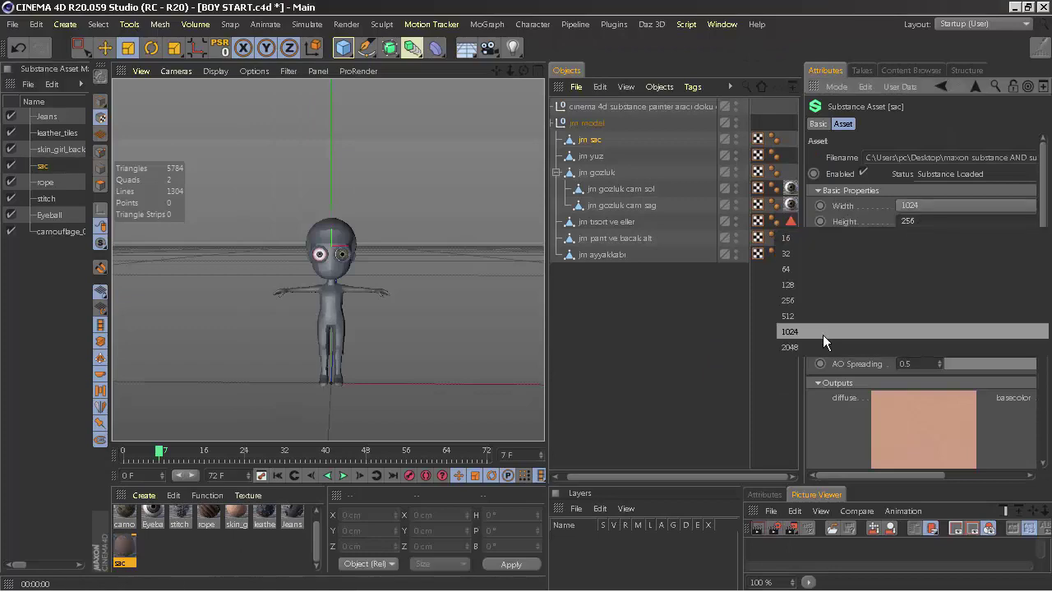
click(832, 223)
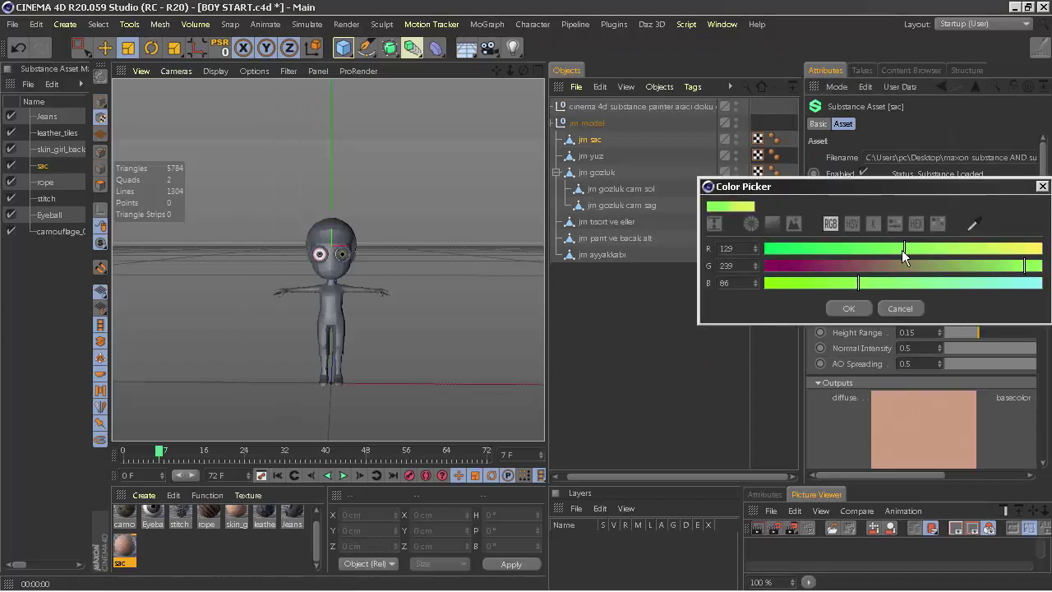
click(848, 308)
drag(125, 547, 590, 139)
drag(510, 70, 563, 138)
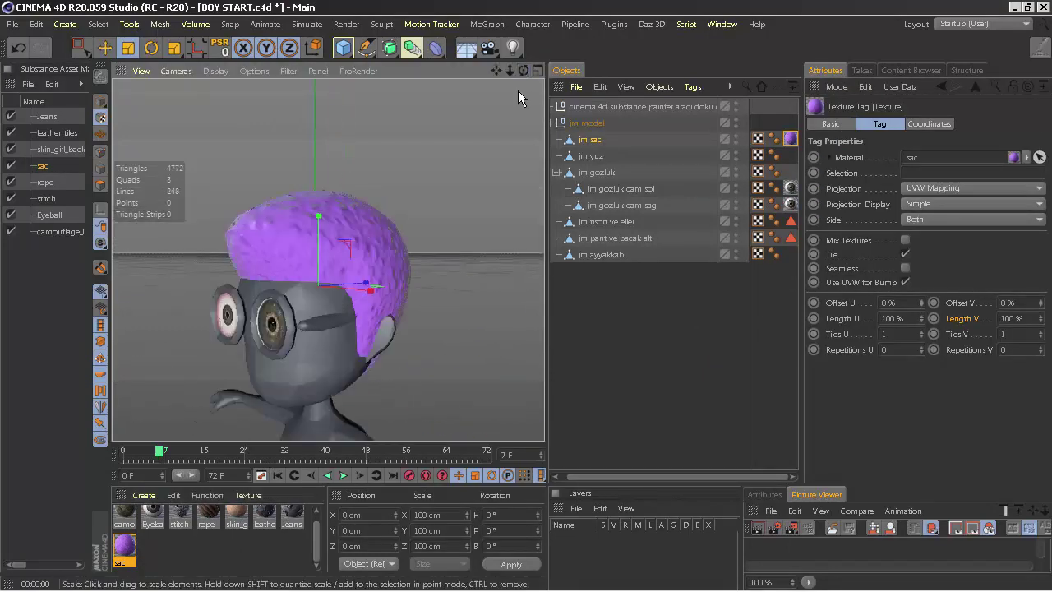
double_click(124, 546)
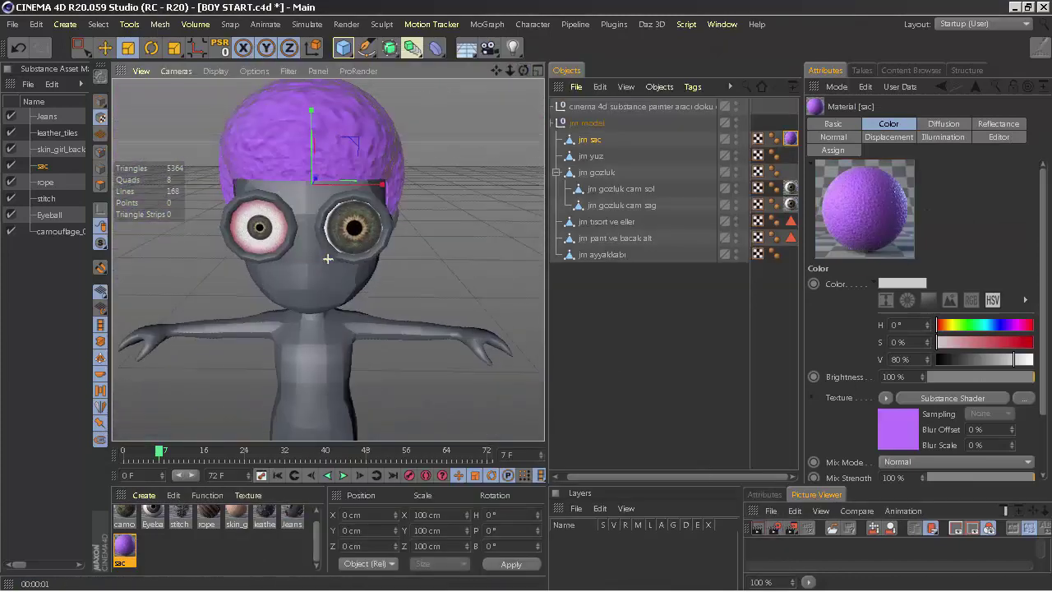
click(588, 156)
Change the skin_girl_back substance's skin colour to pink
double_click(237, 516)
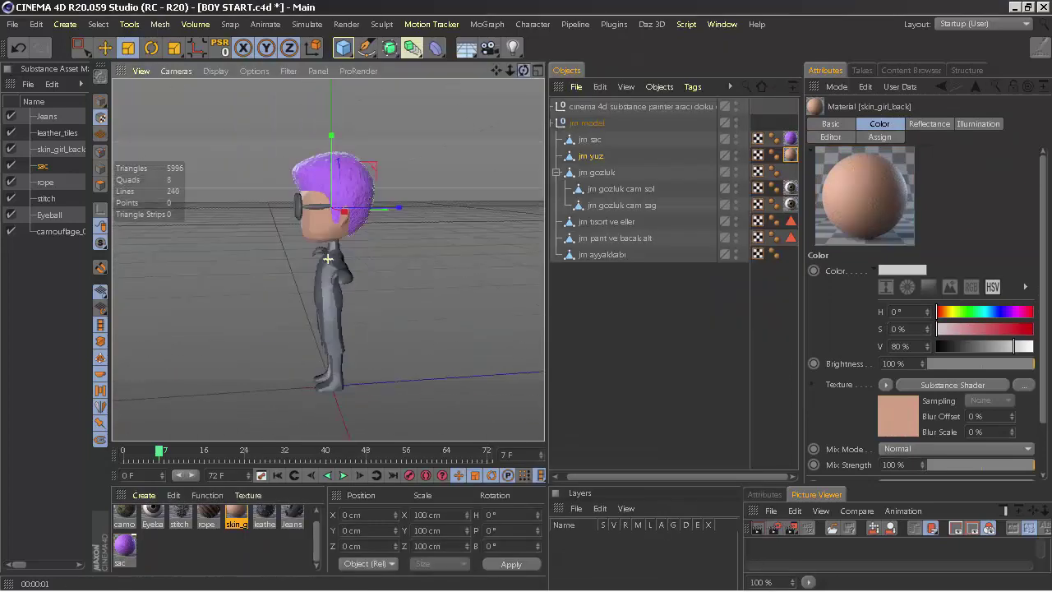
alt+drag(328, 259, 331, 257)
click(60, 148)
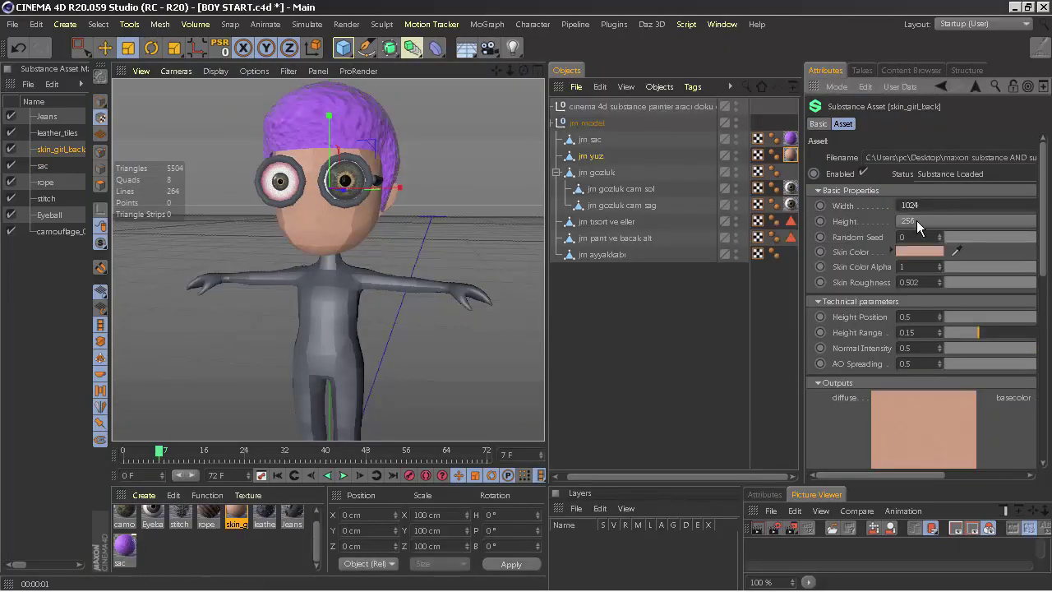
click(920, 250)
click(847, 311)
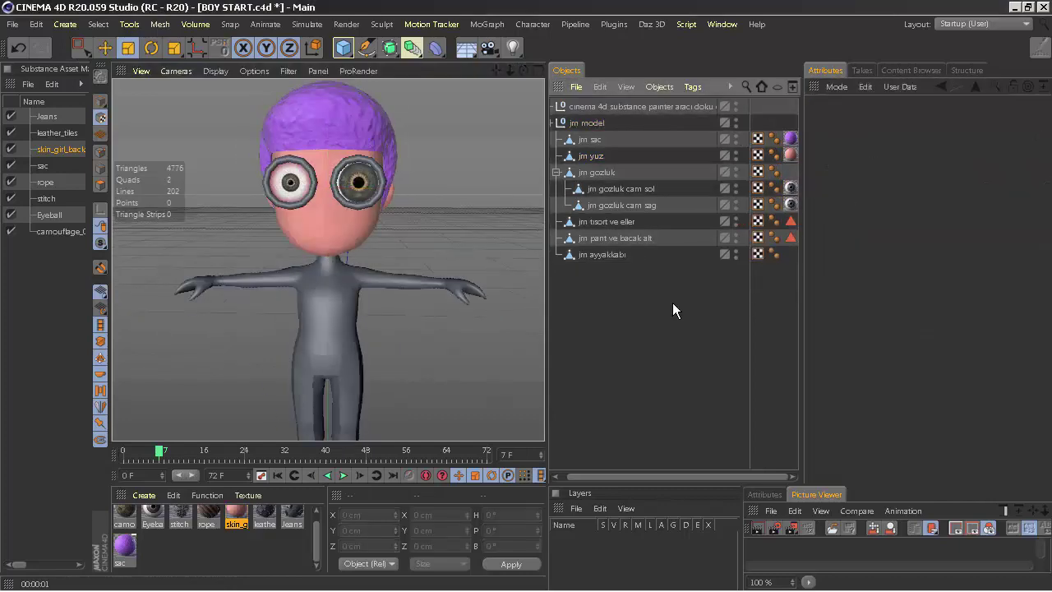
Zoom in on the face and select the left lens jm gozluk cam sol
alt+drag(493, 246, 375, 192)
mouse_move(375, 193)
alt+right_down()
mouse_move(502, 69)
mouse_move(325, 166)
alt+right_up()
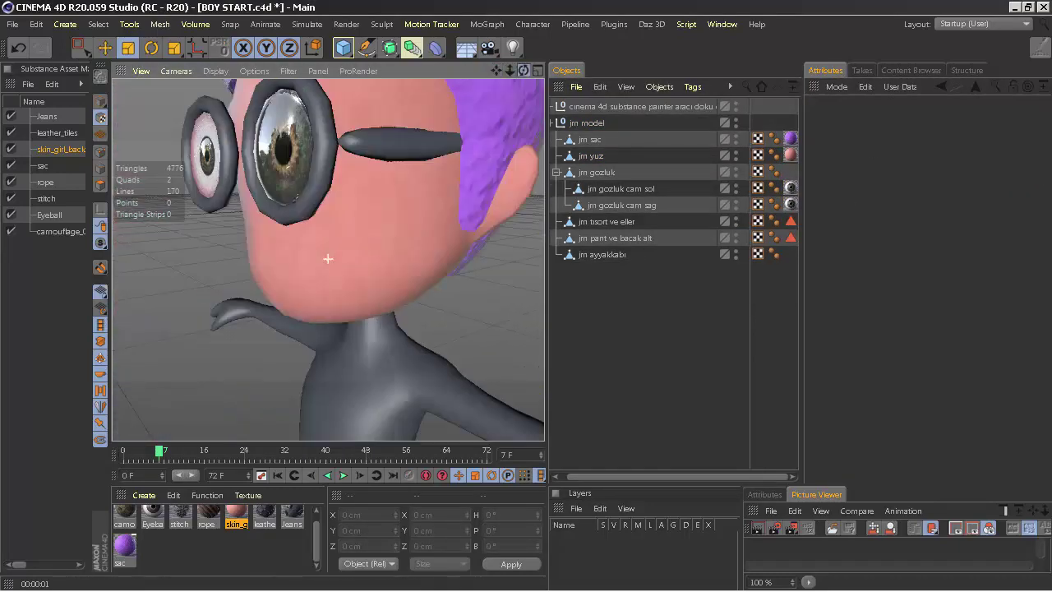
scroll(328, 259, up, 3)
click(320, 156)
mouse_move(444, 257)
alt+mouse_down()
mouse_move(327, 259)
mouse_move(386, 246)
mouse_move(329, 258)
alt+mouse_up()
Set the left lens's Eyeball texture vertical length to 225
click(790, 188)
click(1010, 318)
text(225)
scroll(329, 258, down, 5)
Copy the Eyeball texture tag onto the right lens jm gozluk cam sag and adjust its length
drag(790, 188, 788, 204)
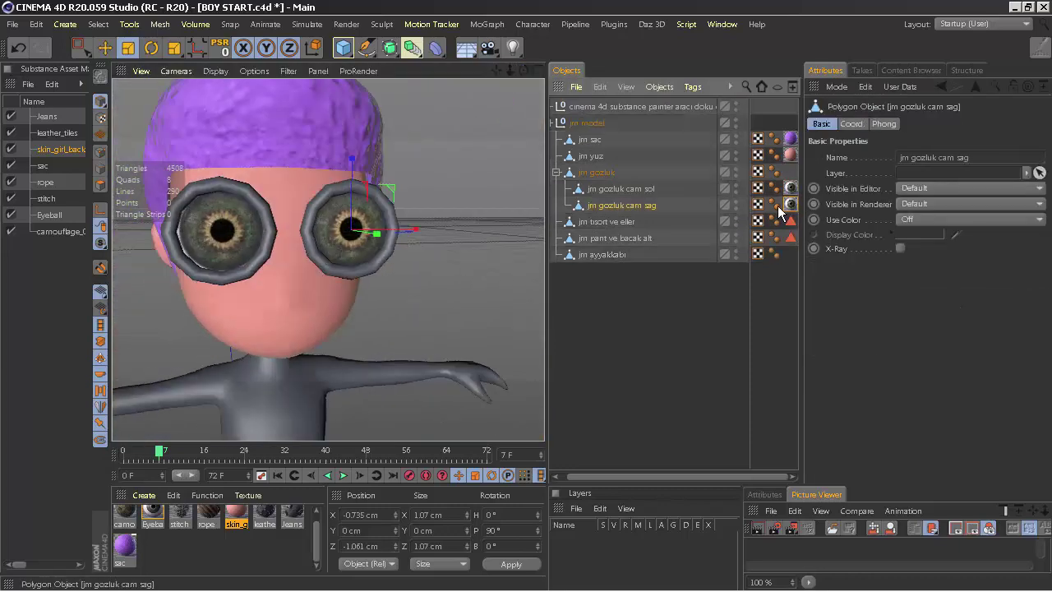
click(790, 204)
scroll(328, 259, up, 5)
scroll(328, 259, up, 3)
alt+middle_drag(328, 260, 206, 246)
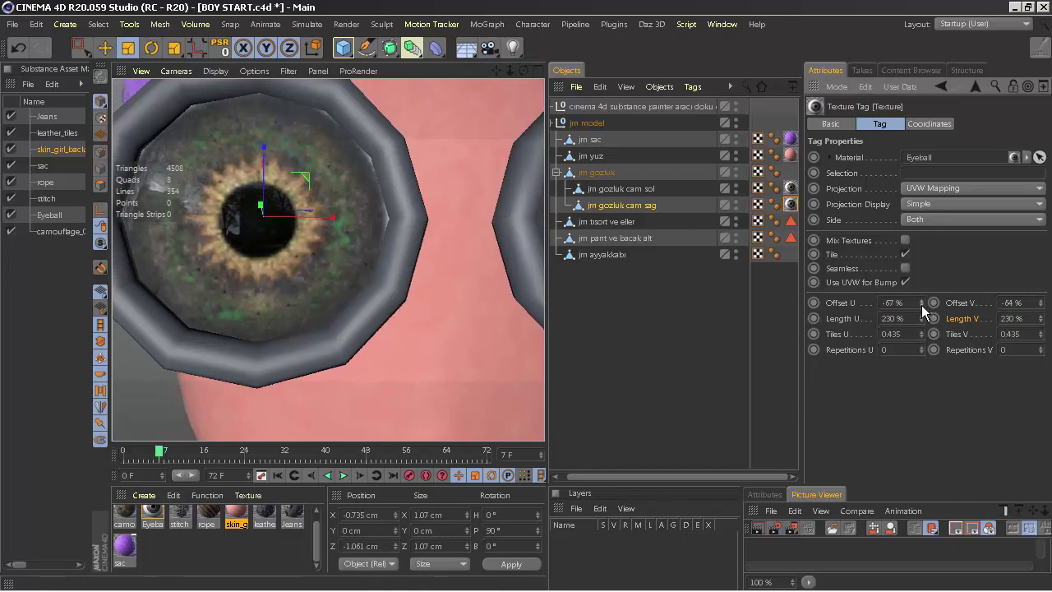
key(ctrl+z)
key(ctrl+z)
key(ctrl+z)
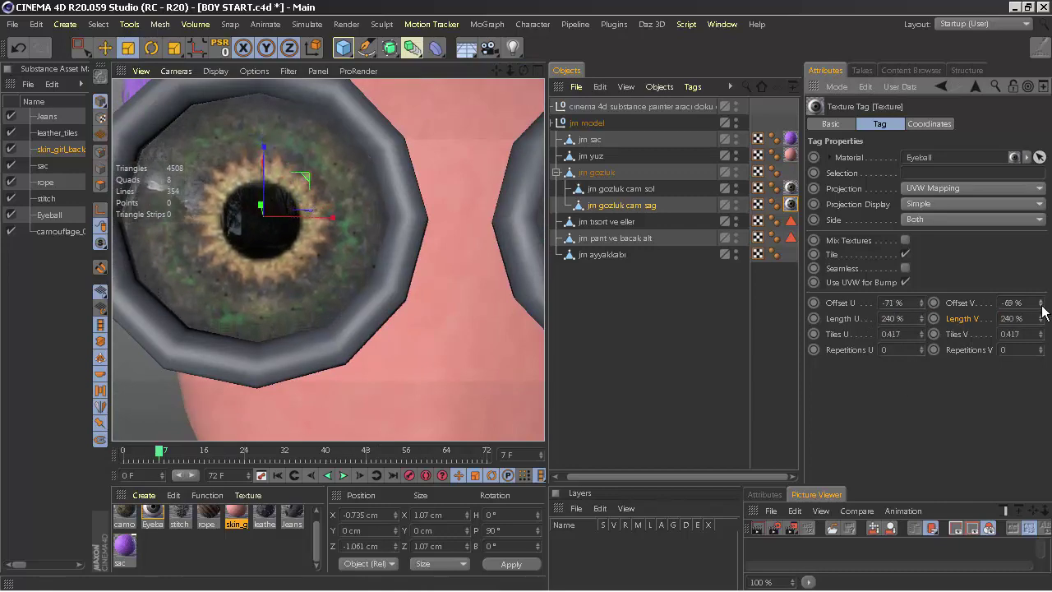
key(ctrl+z)
key(ctrl+z)
key(ctrl+z)
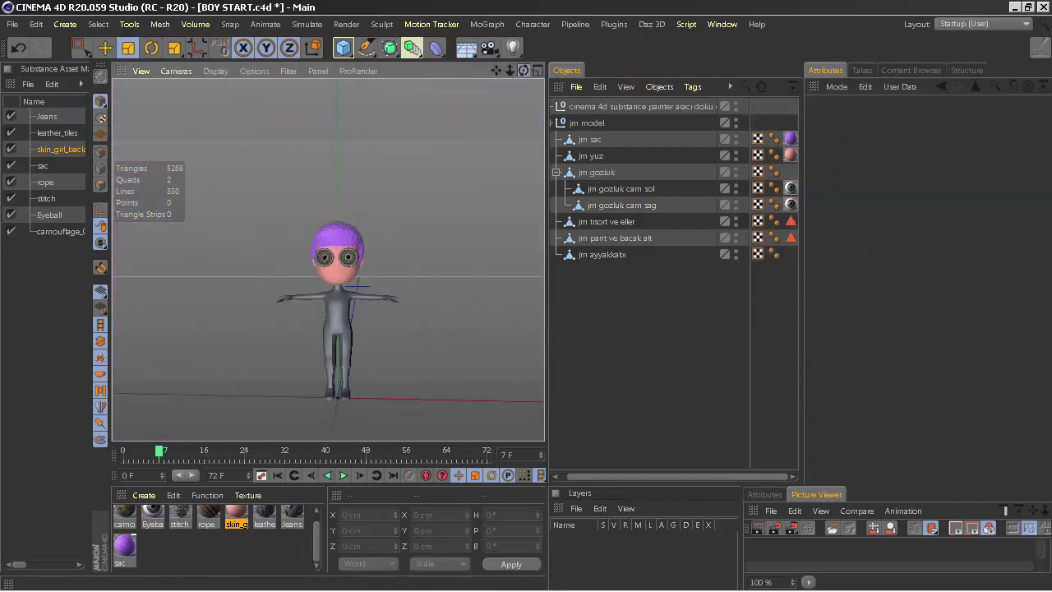
key(ctrl+z)
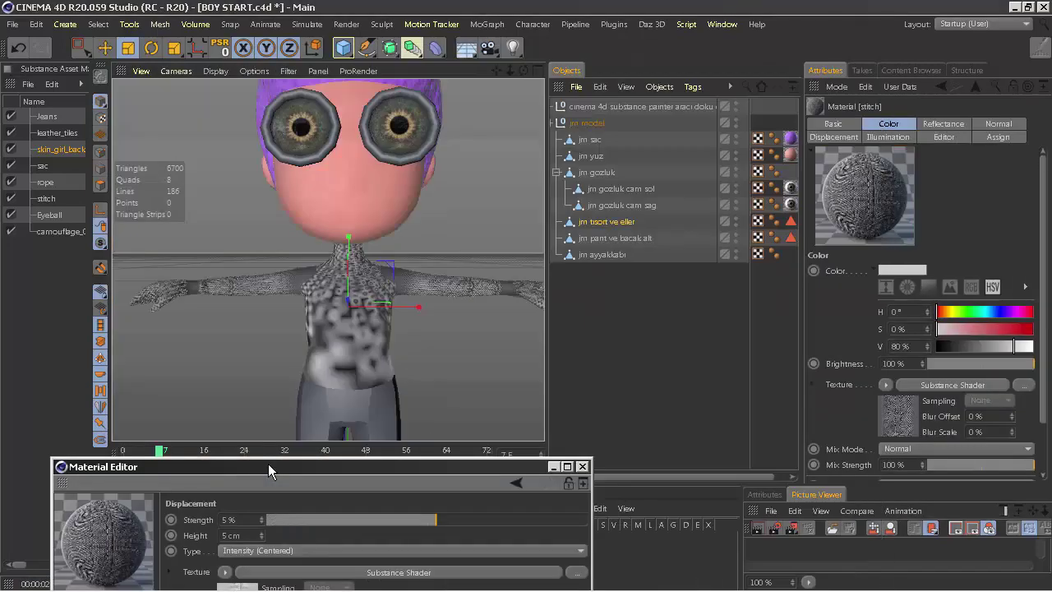
Recolour the stitch substance blue using the colour wheel
click(45, 199)
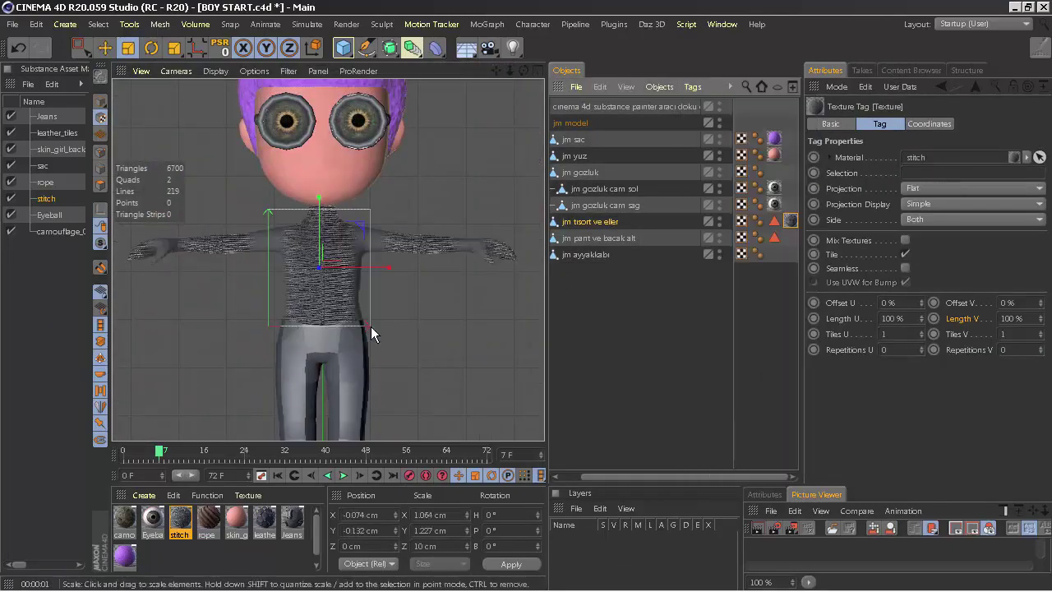
scroll(371, 326, down, 3)
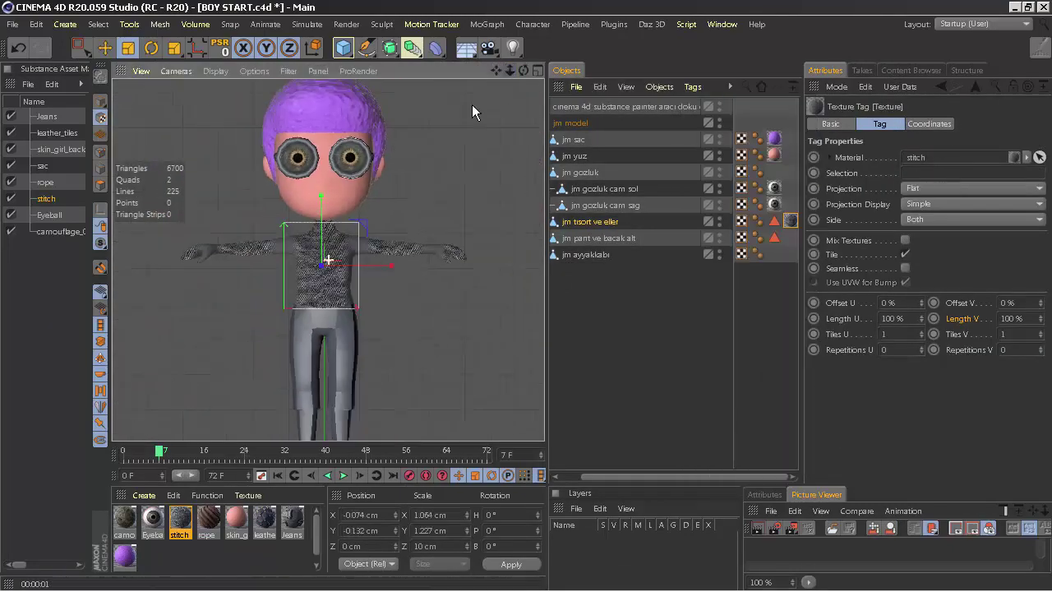
click(615, 306)
alt+drag(329, 274, 328, 259)
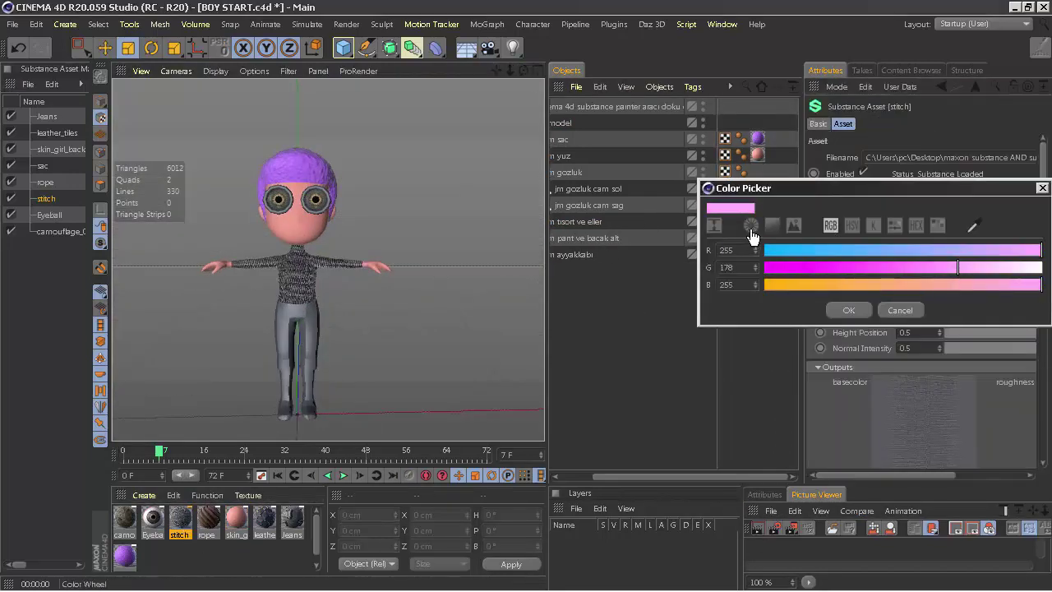
click(750, 225)
click(767, 328)
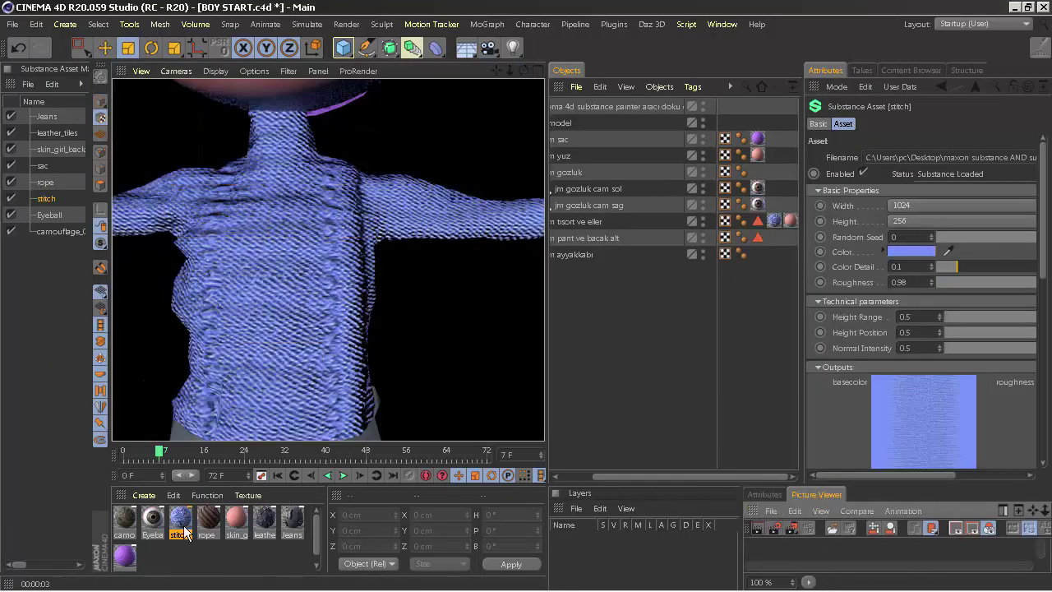
Set the shirt's stitch texture projection to UVW Mapping
double_click(185, 532)
click(773, 221)
click(974, 188)
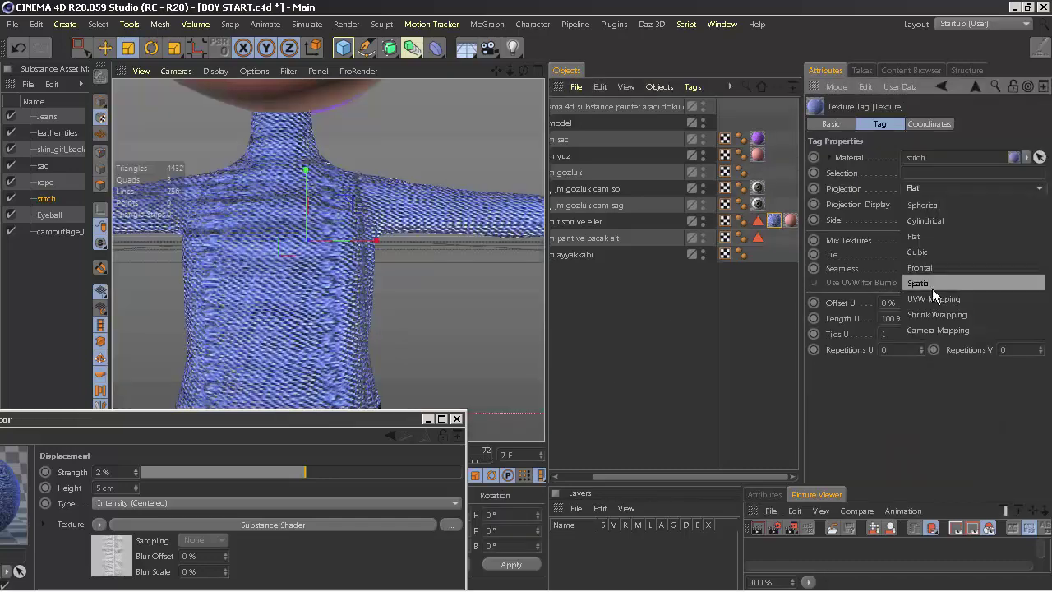
click(932, 298)
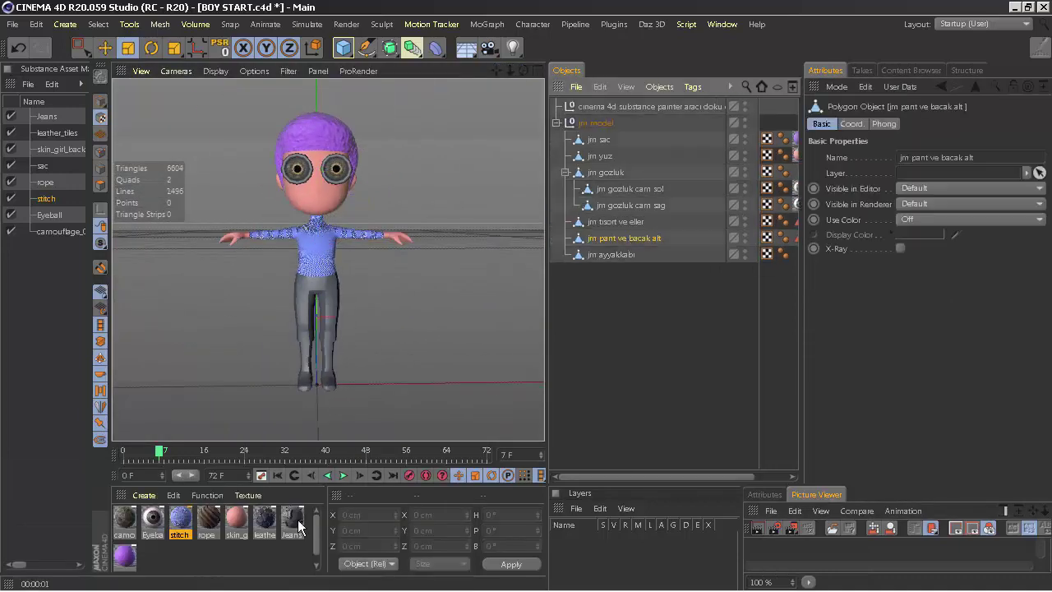
Tile the Jeans texture on the trousers at 4 and shift its offsets to -7%/-16%
click(46, 116)
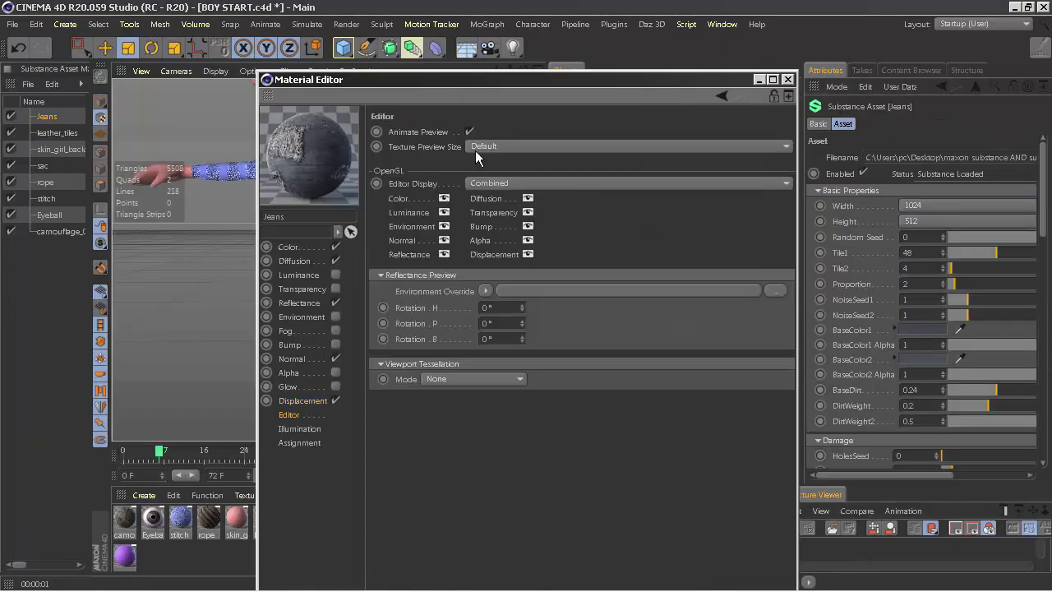
drag(339, 466, 340, 466)
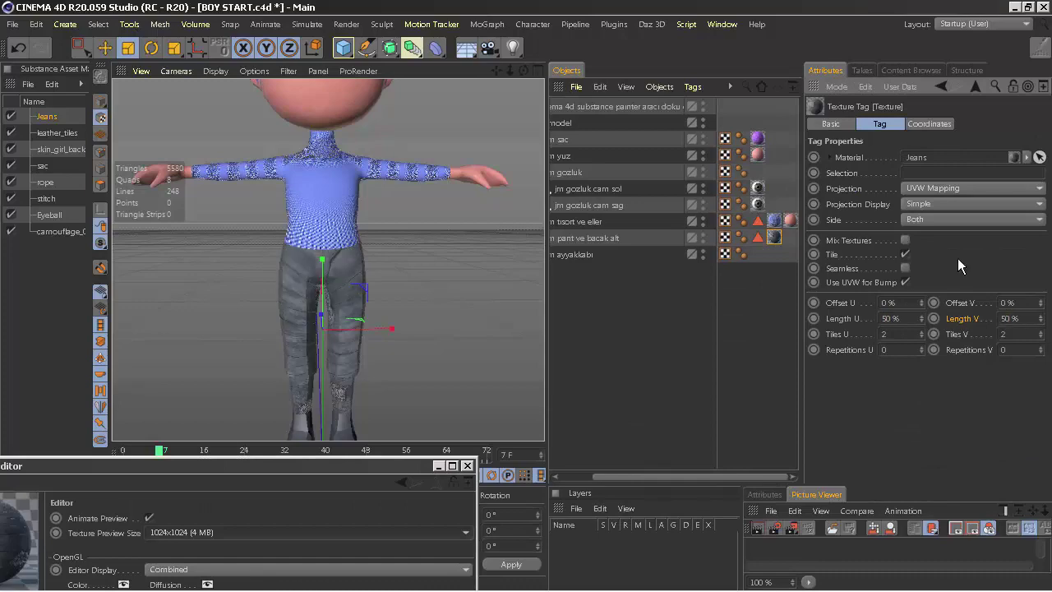
double_click(895, 333)
text(4)
key(Return)
key(ctrl+r)
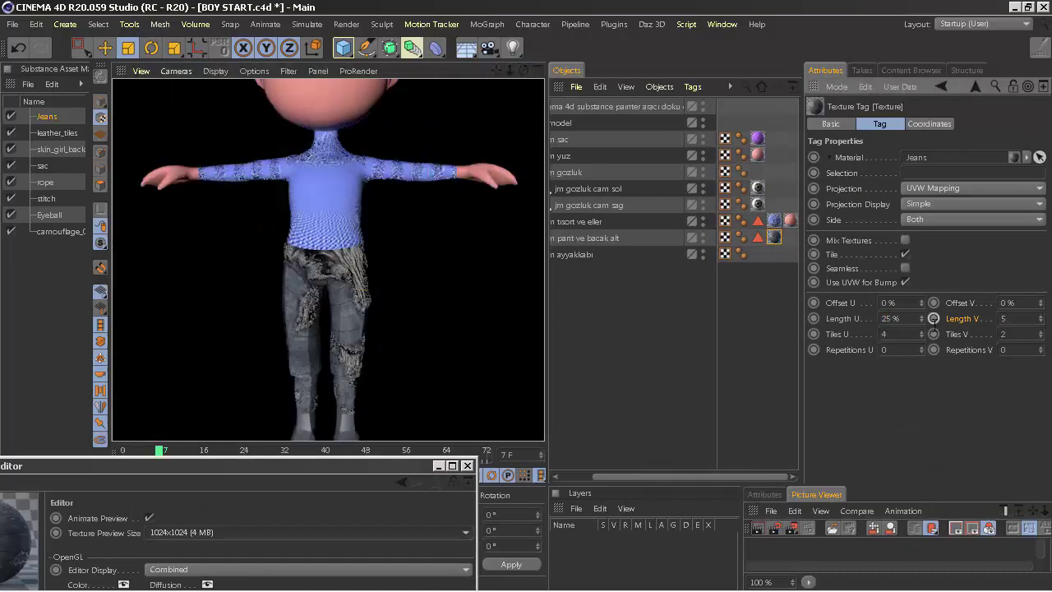
drag(921, 301, 923, 306)
drag(1041, 304, 1041, 312)
Preview-render the trousers and apply leather_tiles to the shoes, jm ayyakkabi
key(ctrl+r)
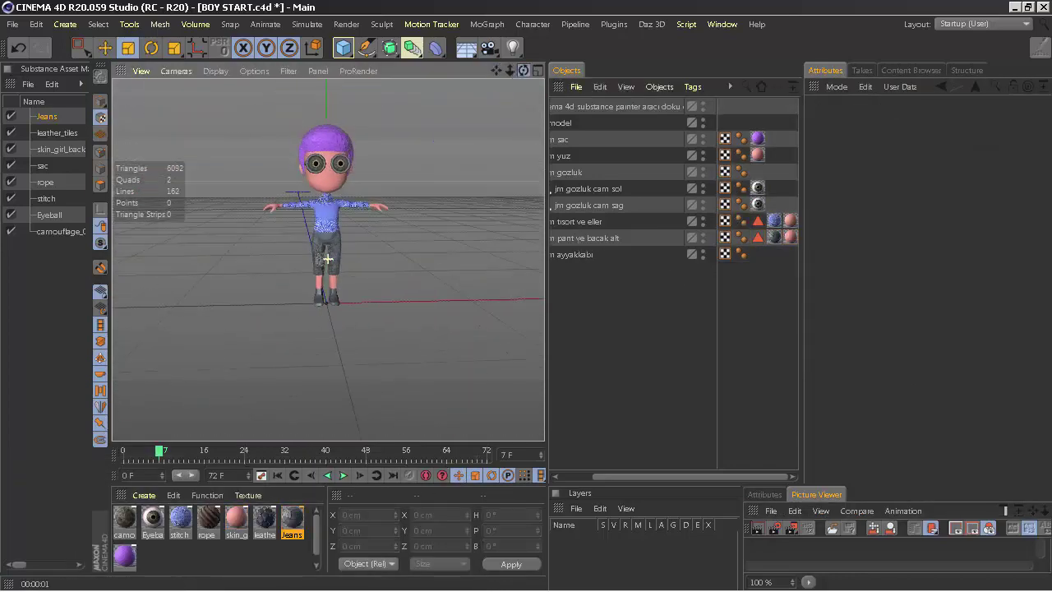
drag(264, 518, 329, 301)
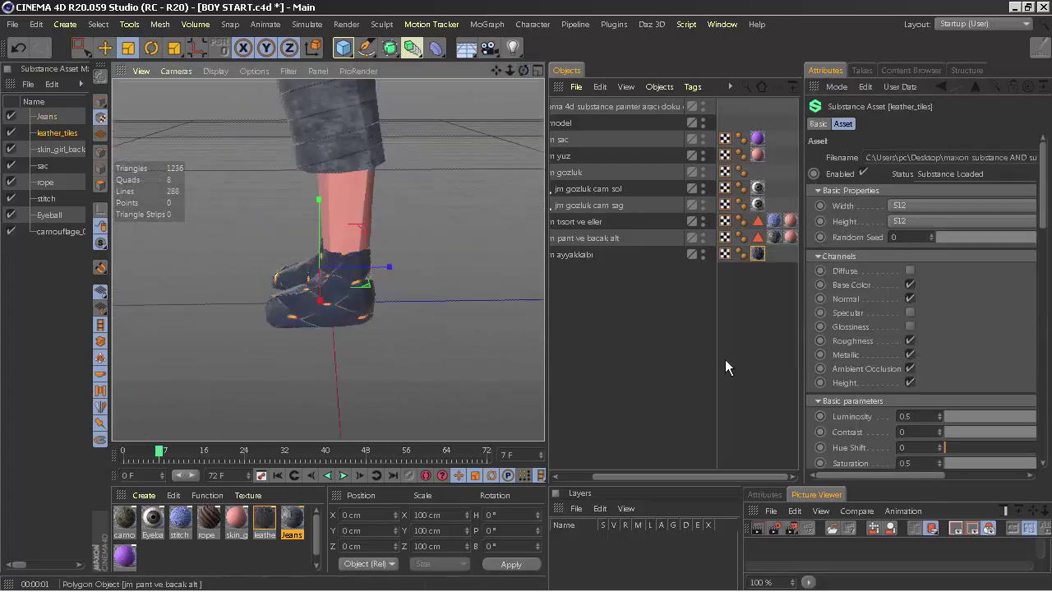
Check the leather_tiles material and render a close preview of the character
double_click(264, 519)
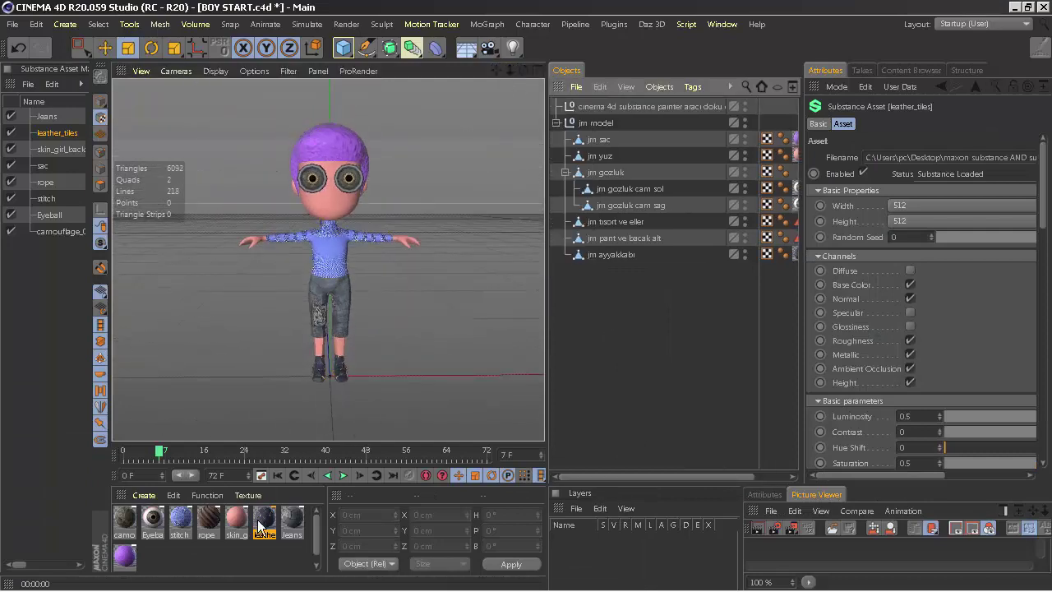
drag(265, 520, 612, 189)
click(757, 529)
Create a red 'gozluk' material from the sac asset and apply it to jm gozluk
click(43, 166)
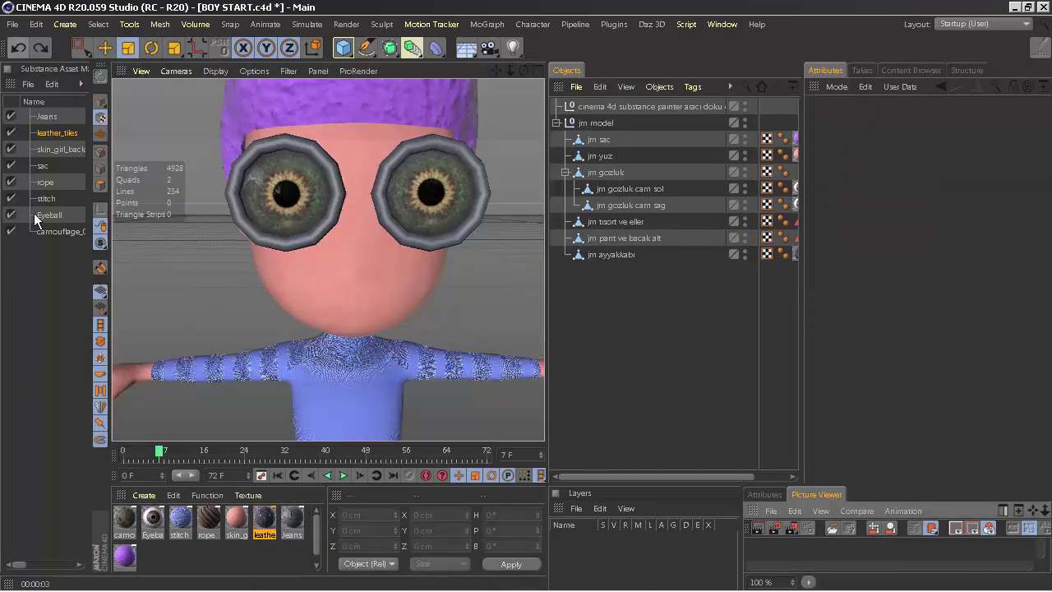
double_click(156, 558)
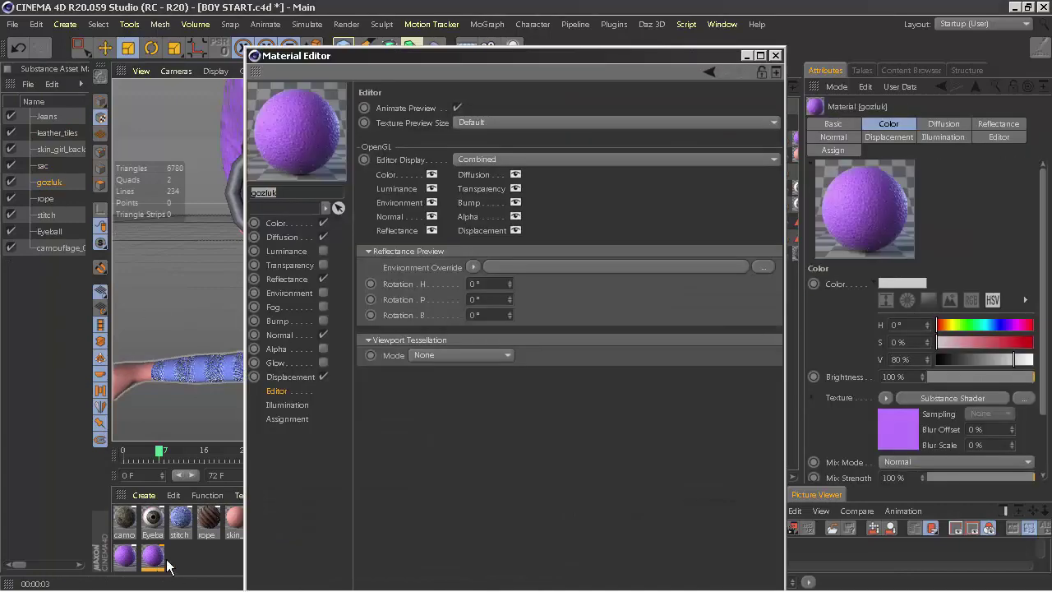
click(714, 71)
click(905, 252)
click(848, 427)
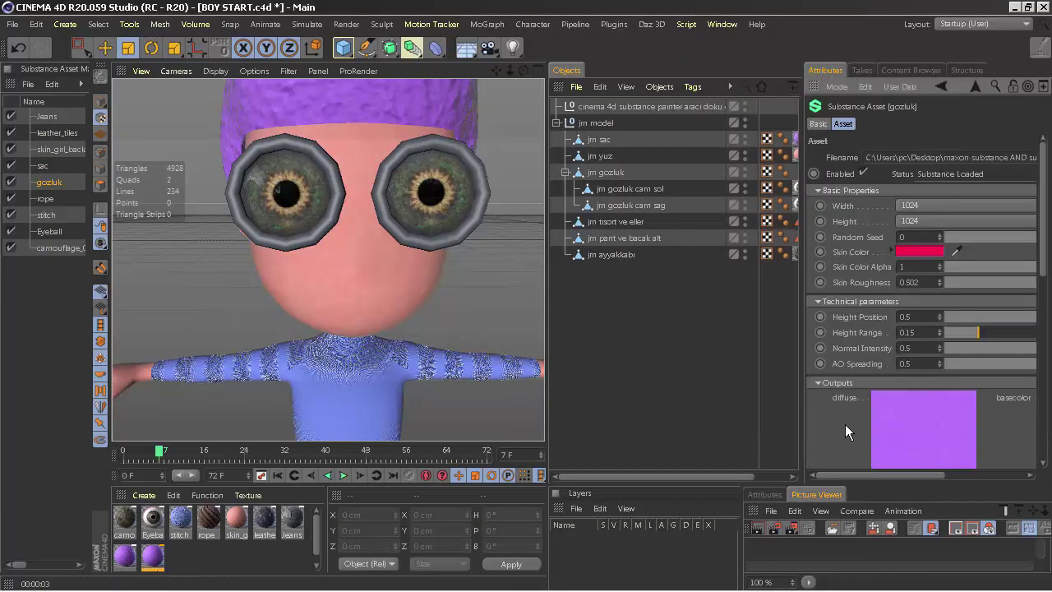
drag(152, 557, 606, 173)
Render the view to preview the red glasses, then clear the render
scroll(329, 260, down, 5)
click(622, 205)
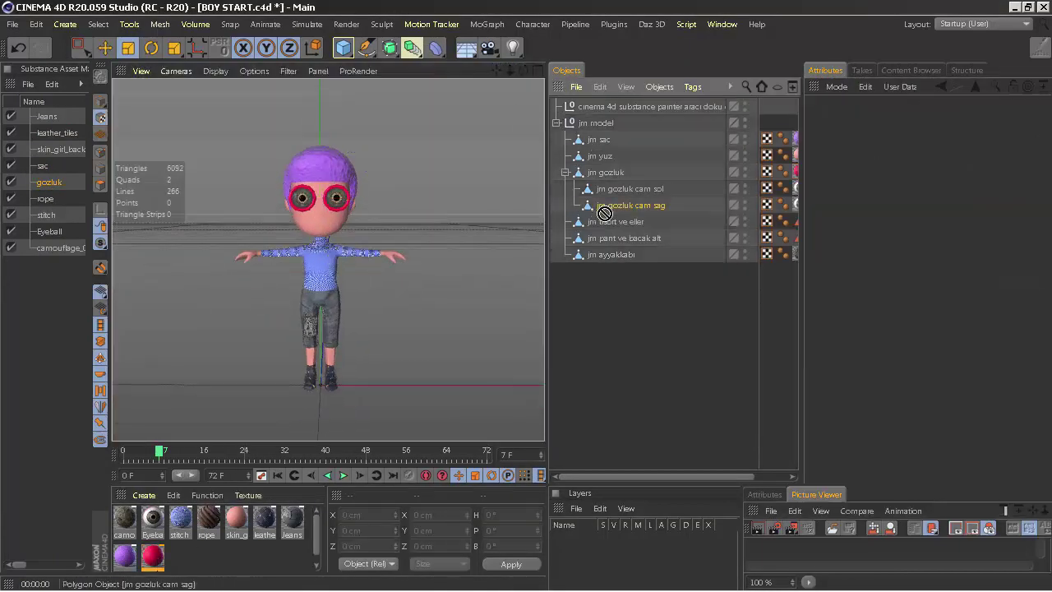
ctrl+click(621, 188)
click(603, 319)
key(ctrl+r)
click(609, 325)
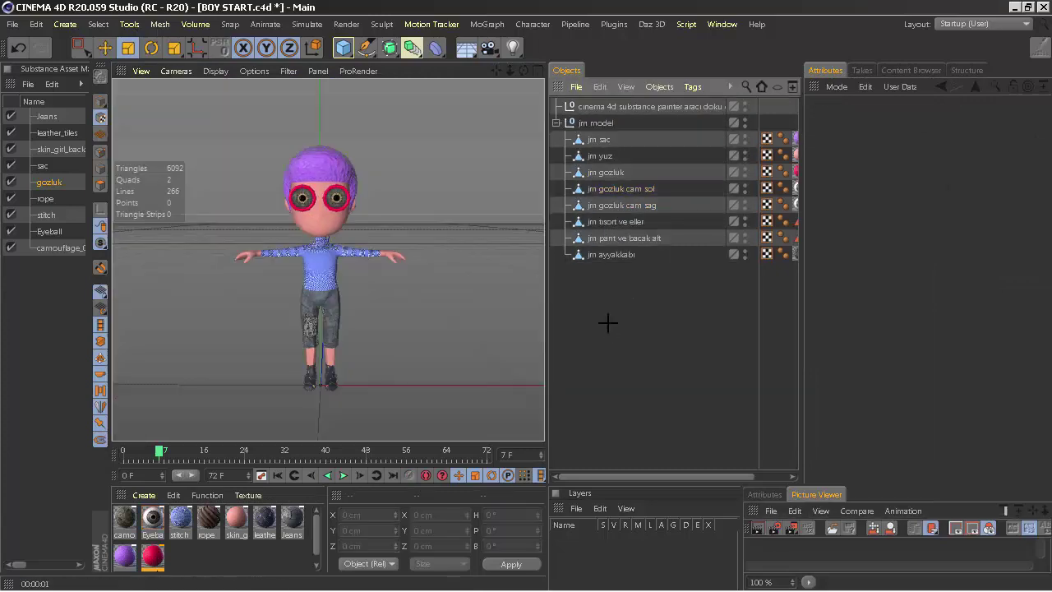
Wrap jm model in a Cloth Surface and settle on 0.2 cm thickness after a test render
drag(518, 71, 521, 75)
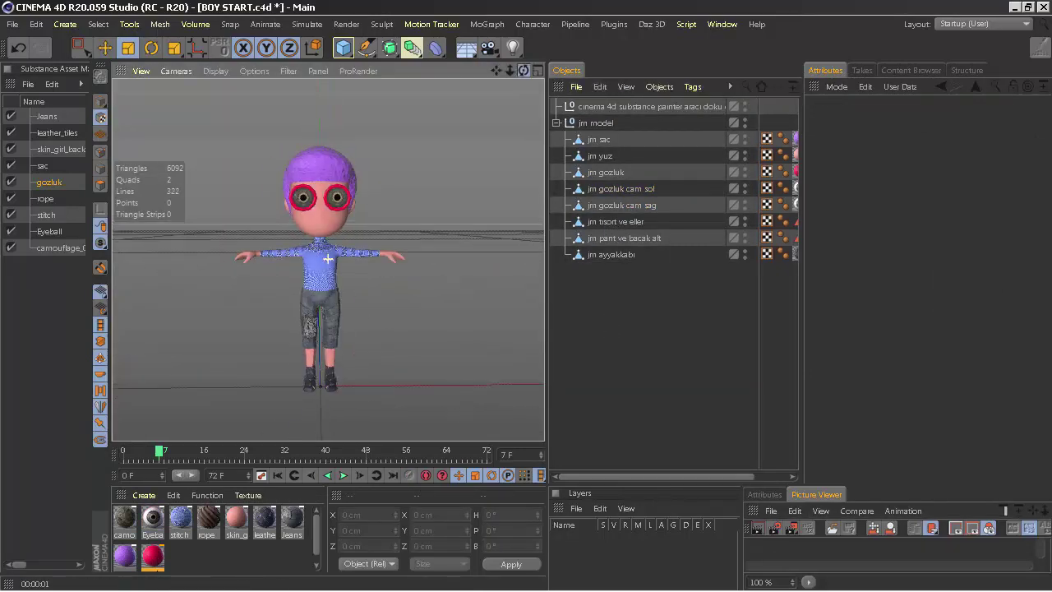
click(403, 47)
drag(606, 129, 604, 124)
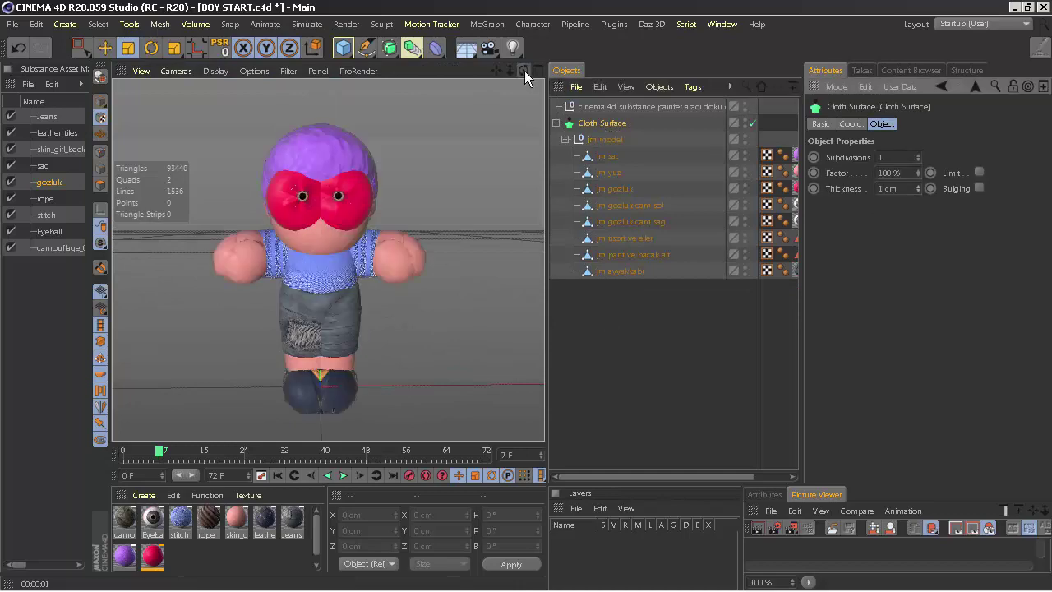
key(Return)
drag(524, 70, 542, 99)
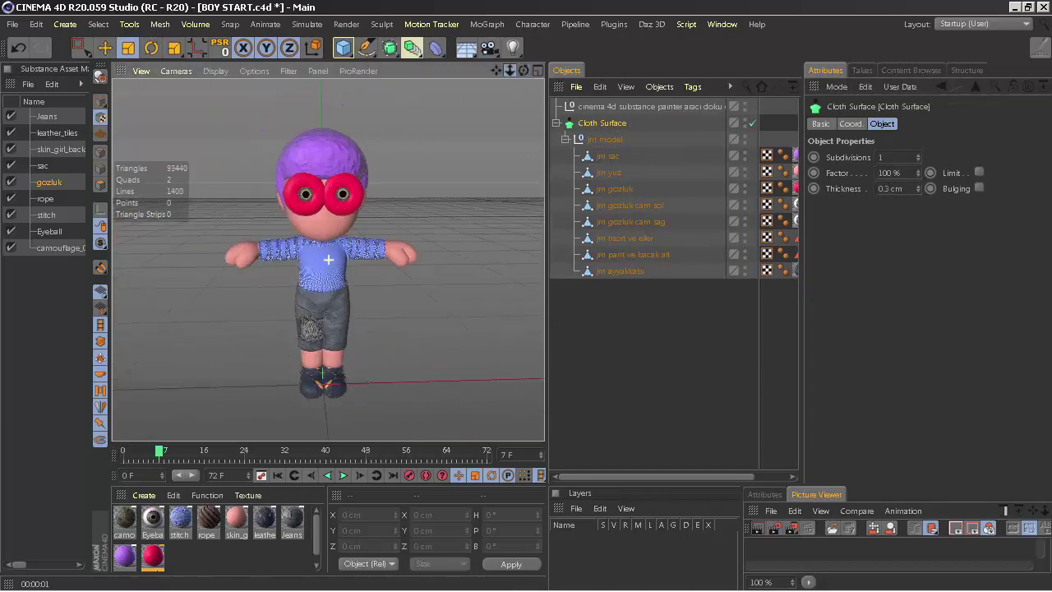
key(ctrl+r)
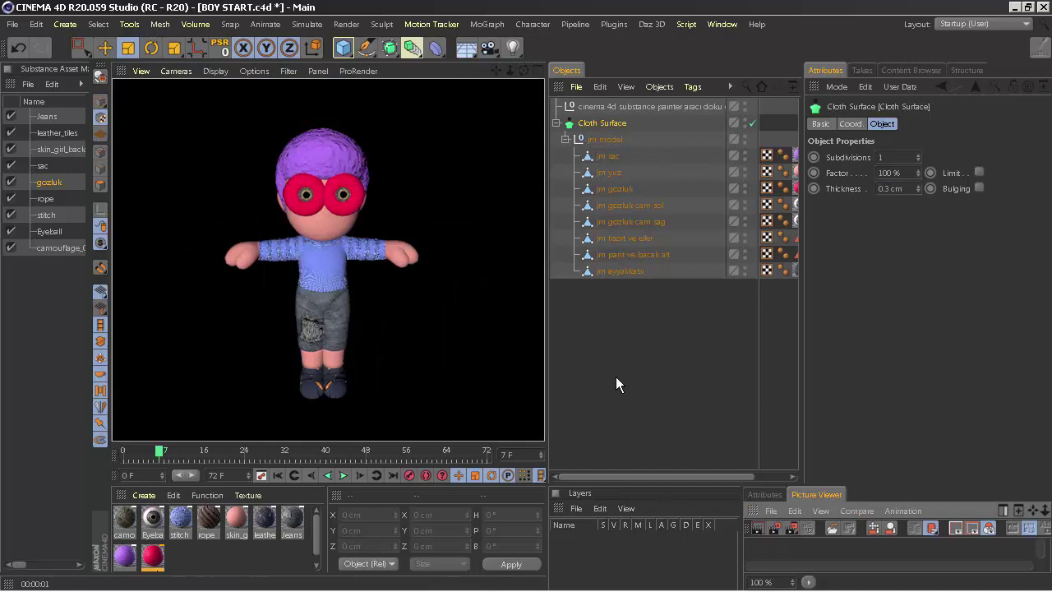
key(ctrl+z)
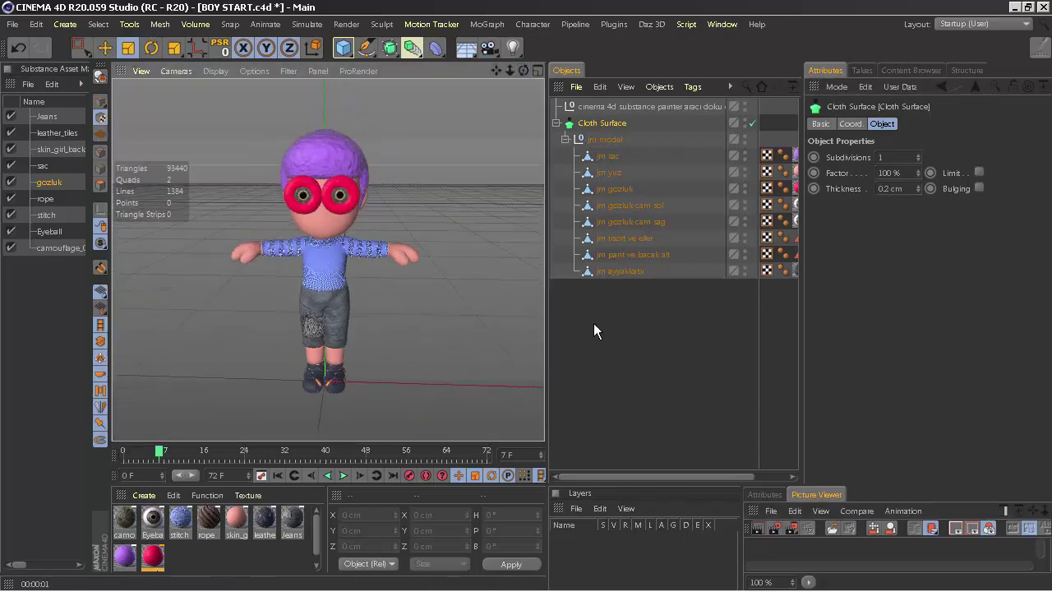
Inspect the stitch material's bump and Sub Polygon Displacement settings
alt+drag(460, 279, 442, 279)
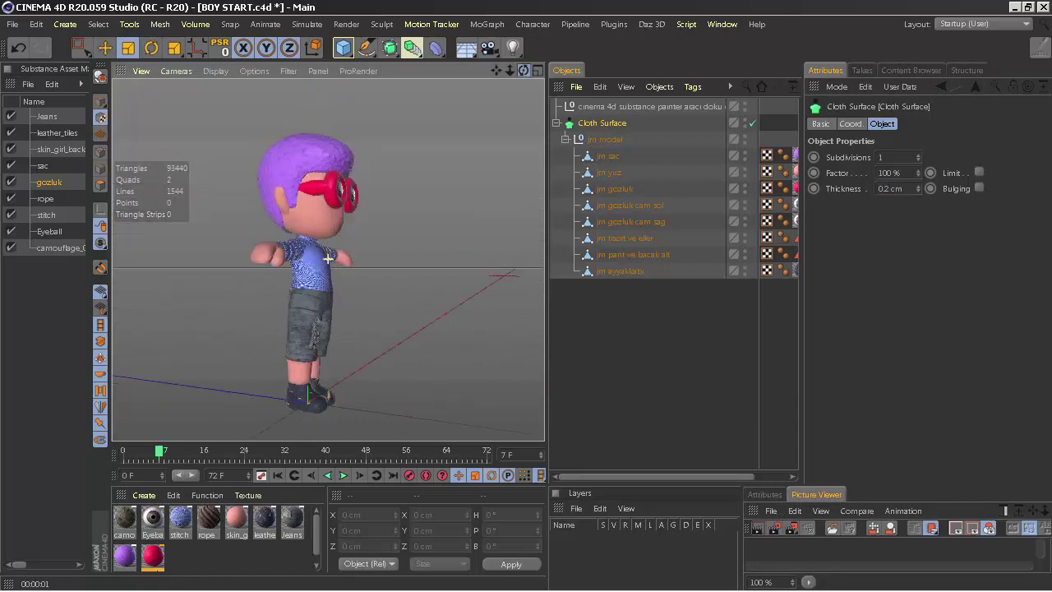
double_click(179, 518)
click(280, 314)
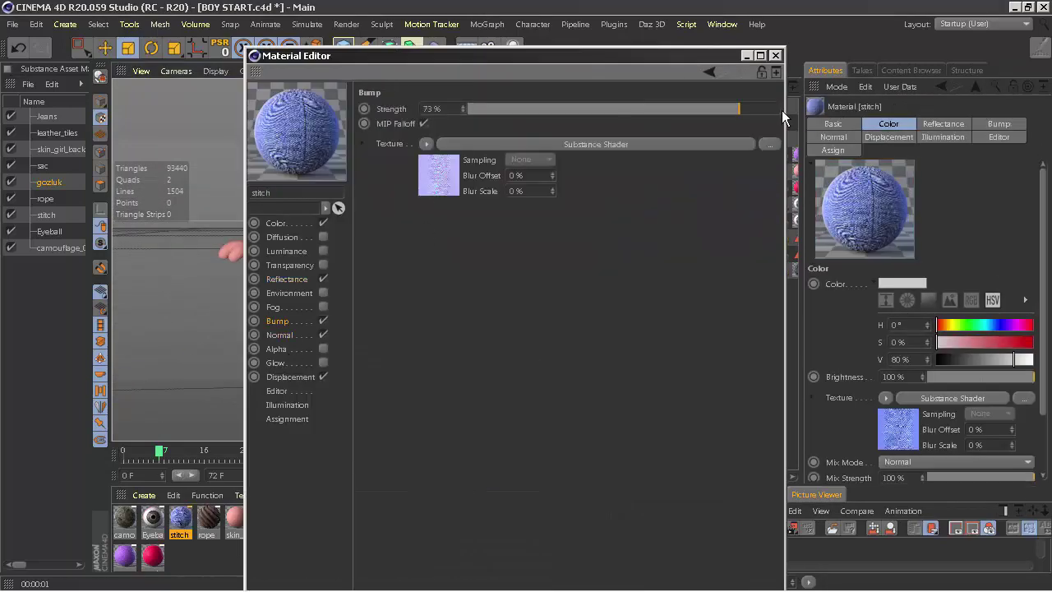
mouse_move(670, 104)
mouse_down()
mouse_move(537, 489)
mouse_move(649, 128)
mouse_up()
click(271, 451)
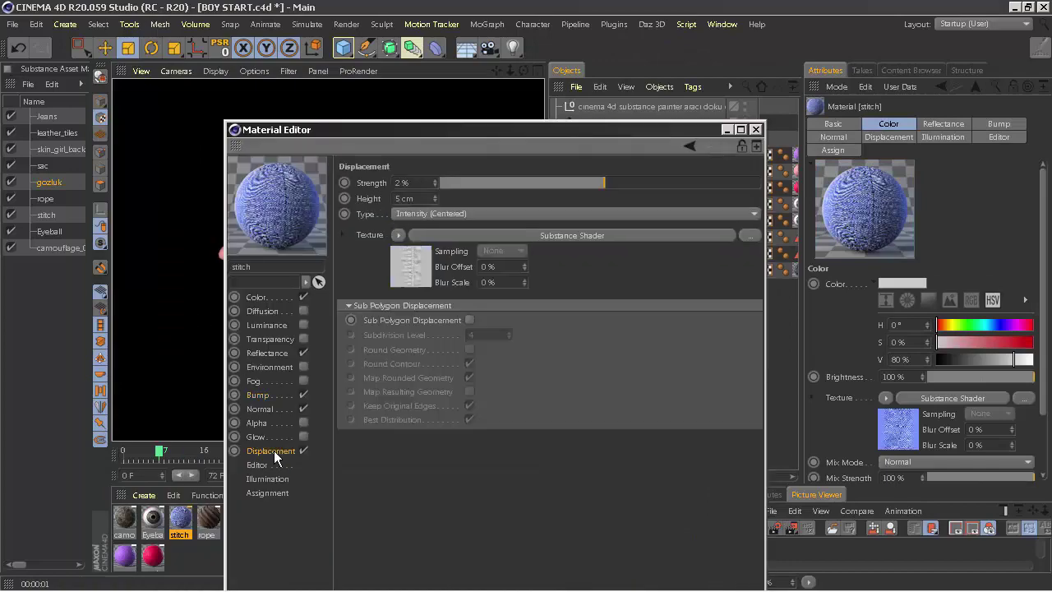
drag(493, 129, 300, 437)
scroll(328, 250, up, 5)
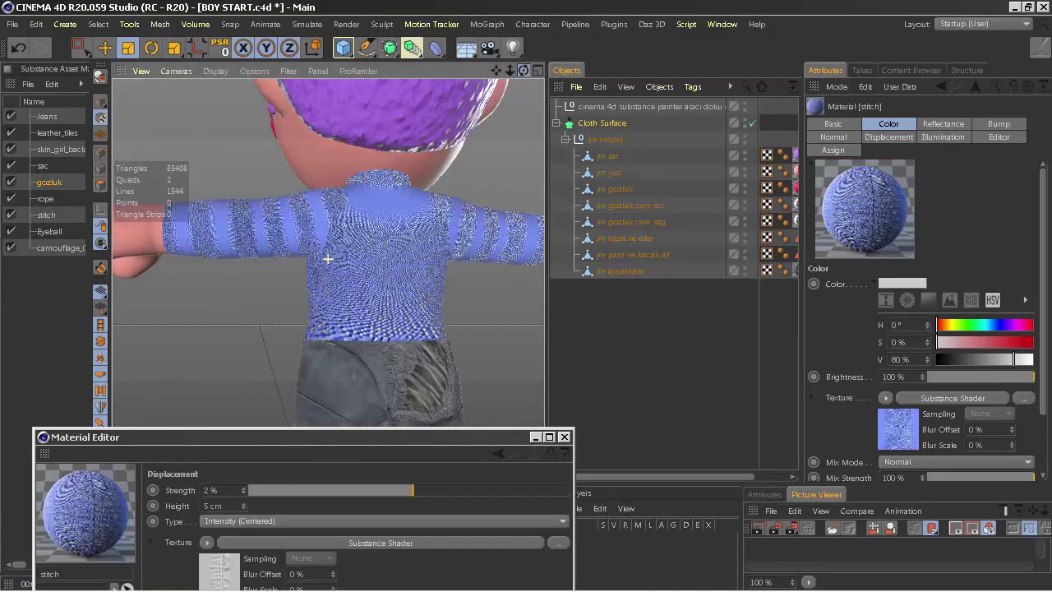
scroll(328, 259, down, 2)
drag(509, 71, 512, 77)
Inspect the sac hair material's bump settings, then close the Material Editor
double_click(794, 155)
mouse_move(164, 436)
mouse_down()
mouse_move(436, 272)
mouse_move(544, 103)
mouse_move(509, 74)
mouse_move(520, 74)
mouse_up()
click(460, 367)
click(943, 102)
Put the shirt and hands mesh, jm tisort ve eller, under a new Cloth Surface
click(307, 24)
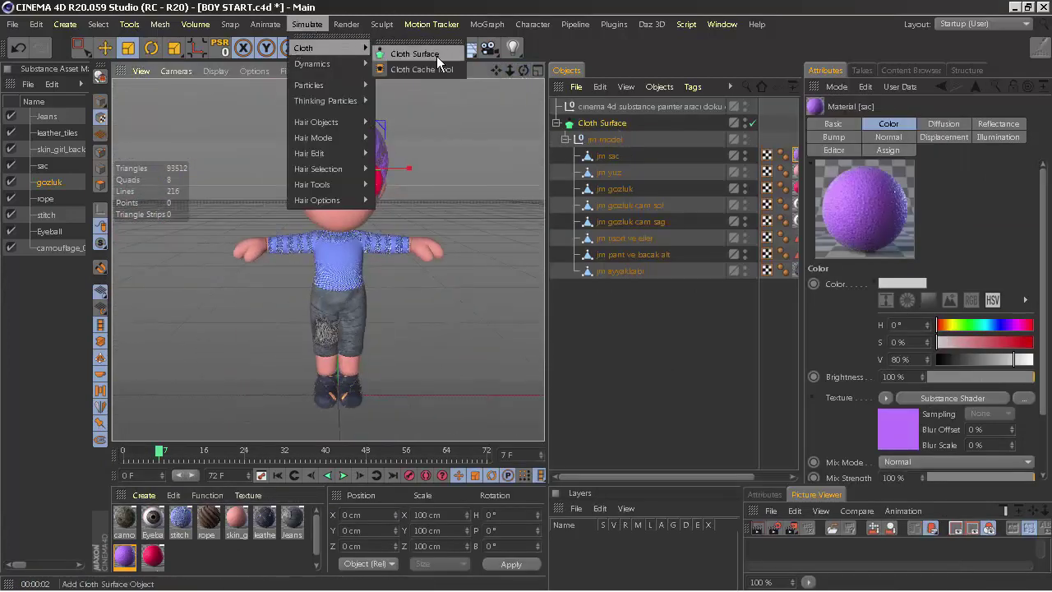
click(415, 47)
double_click(603, 106)
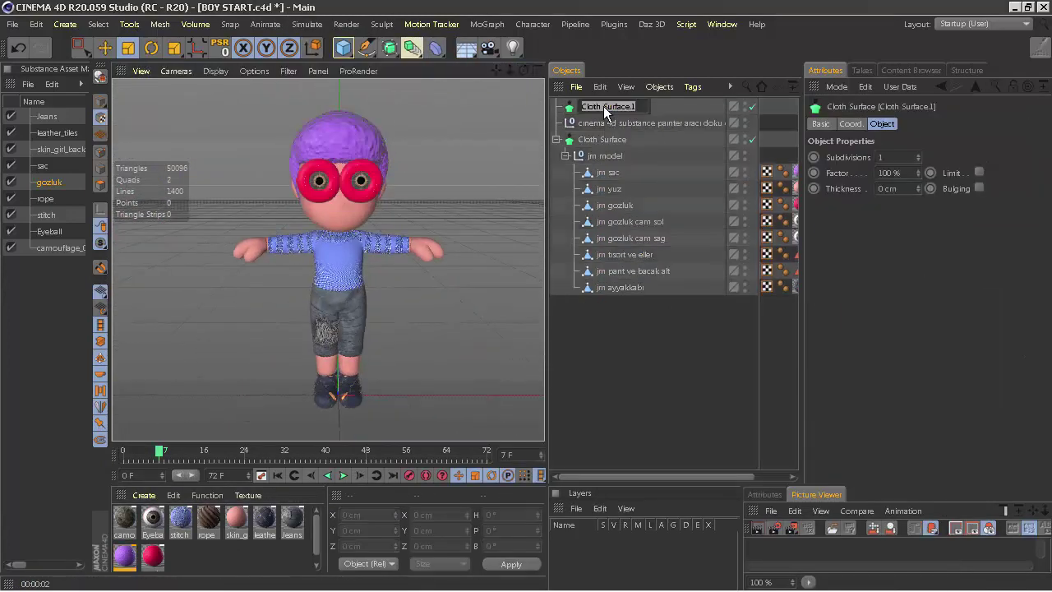
drag(603, 106, 620, 254)
click(622, 237)
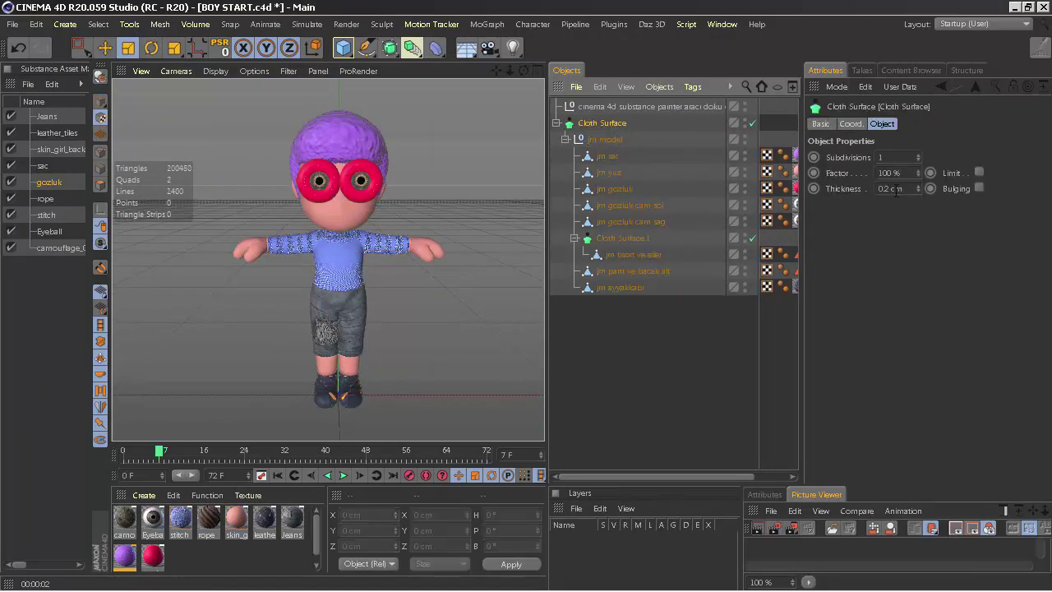
alt+drag(327, 258, 327, 258)
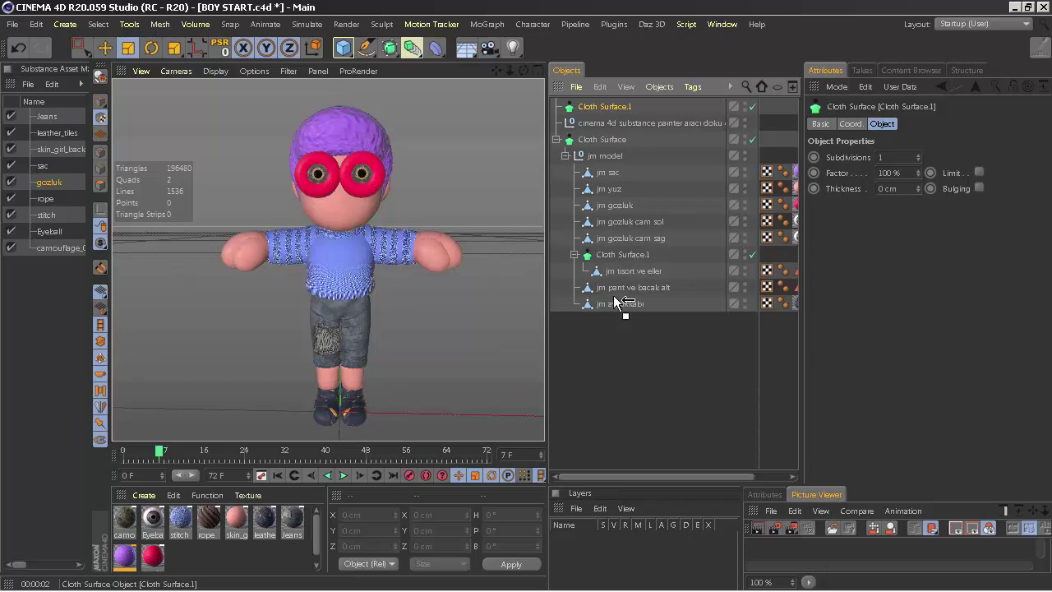
Give the shoes mesh its own Cloth Surface at 0.3 cm thickness and render
drag(523, 71, 543, 74)
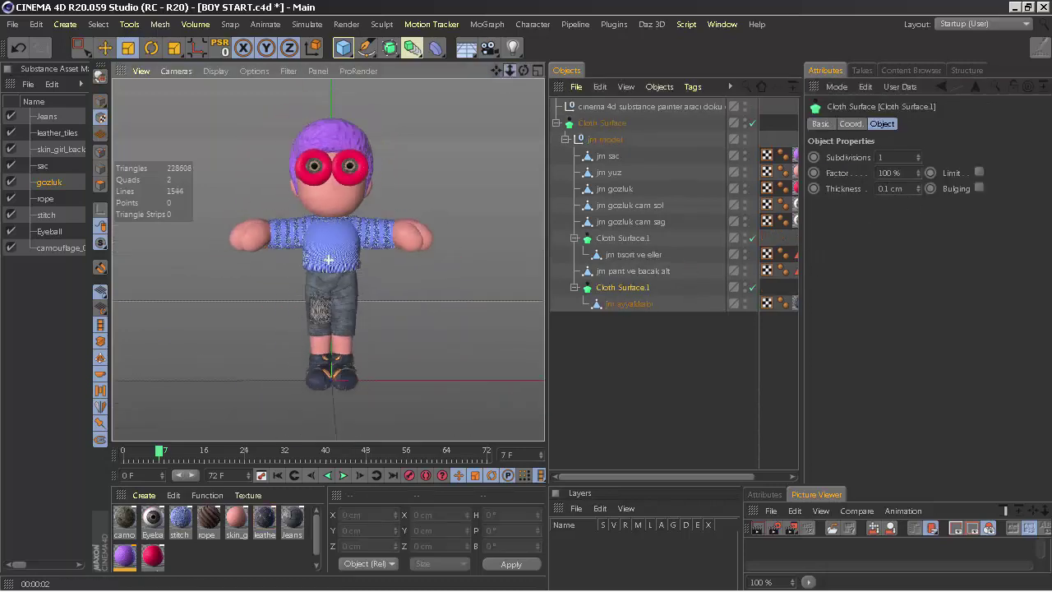
click(758, 528)
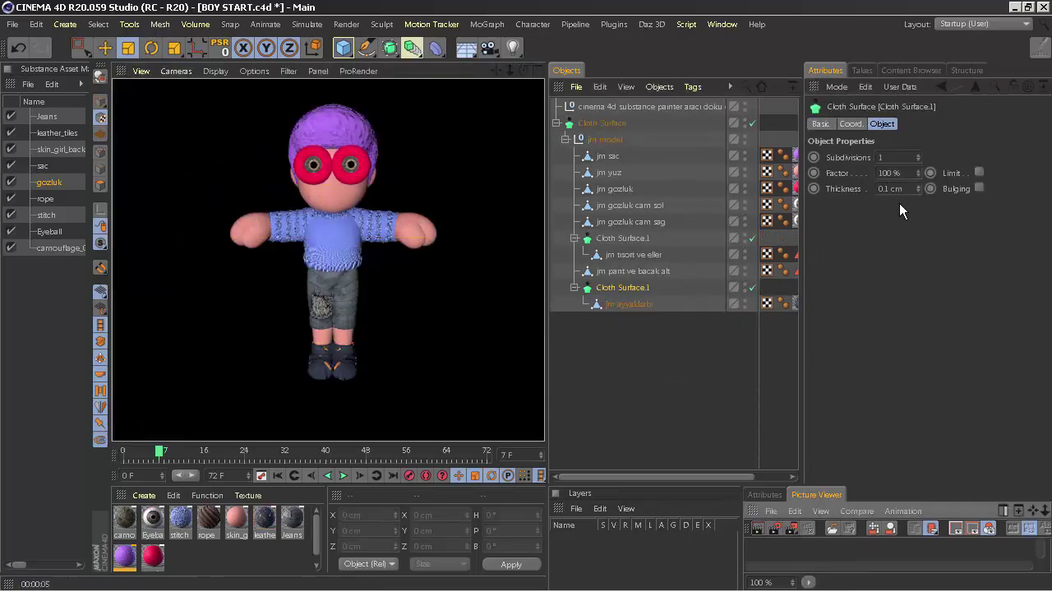
drag(918, 188, 918, 183)
mouse_move(329, 247)
alt+mouse_down()
mouse_move(327, 259)
mouse_move(354, 261)
alt+mouse_up()
Put the trousers mesh, jm pant ve bacak alt, under its own Cloth Surface
ctrl+drag(622, 237, 641, 270)
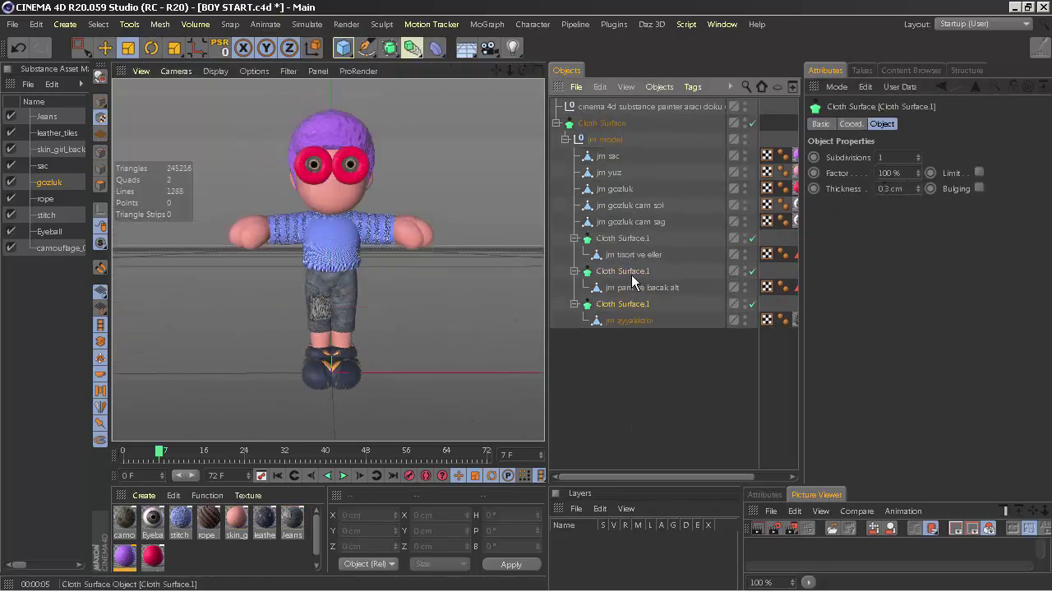
alt+drag(328, 246, 332, 263)
scroll(333, 263, down, 5)
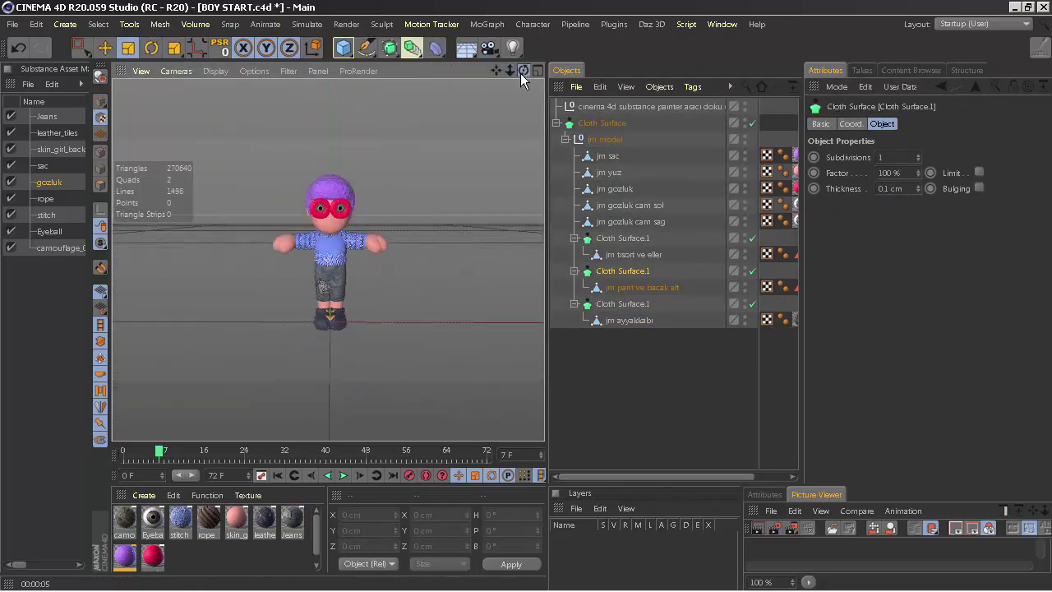
scroll(332, 267, up, 5)
Render the view to check the trousers, then add a Physical Sky
click(756, 528)
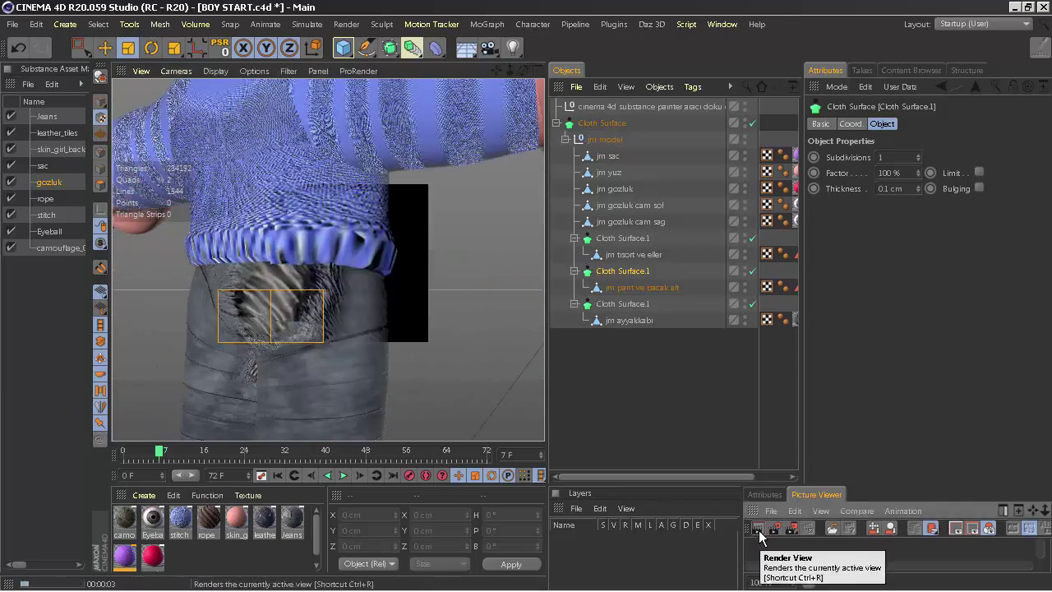
scroll(327, 259, down, 5)
alt+drag(333, 263, 345, 261)
click(466, 46)
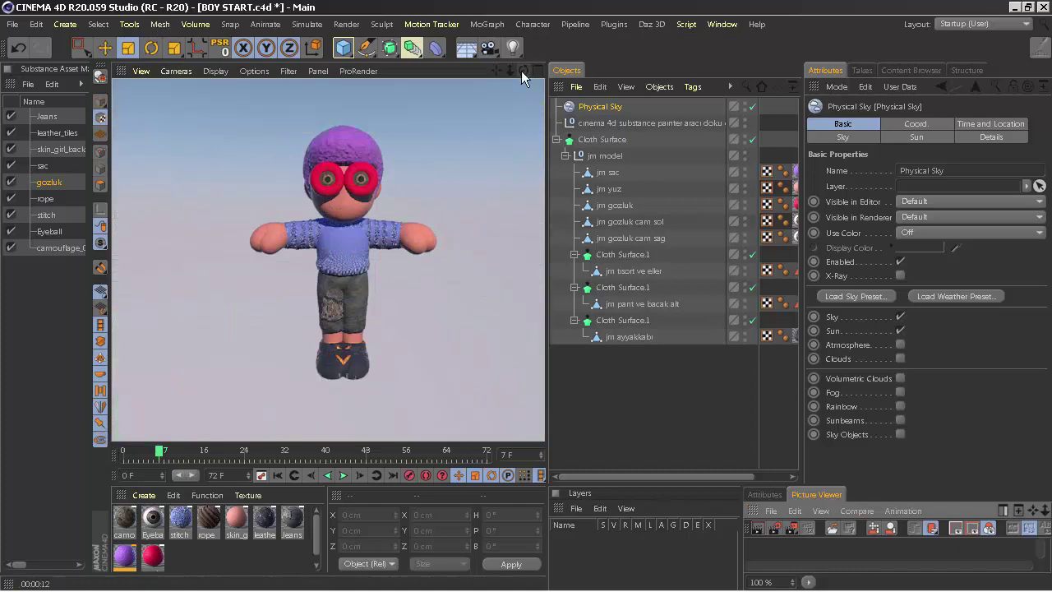
Wrap the hair jm sac in its own Cloth Surface at 0.9 cm thickness and render
drag(522, 71, 367, 62)
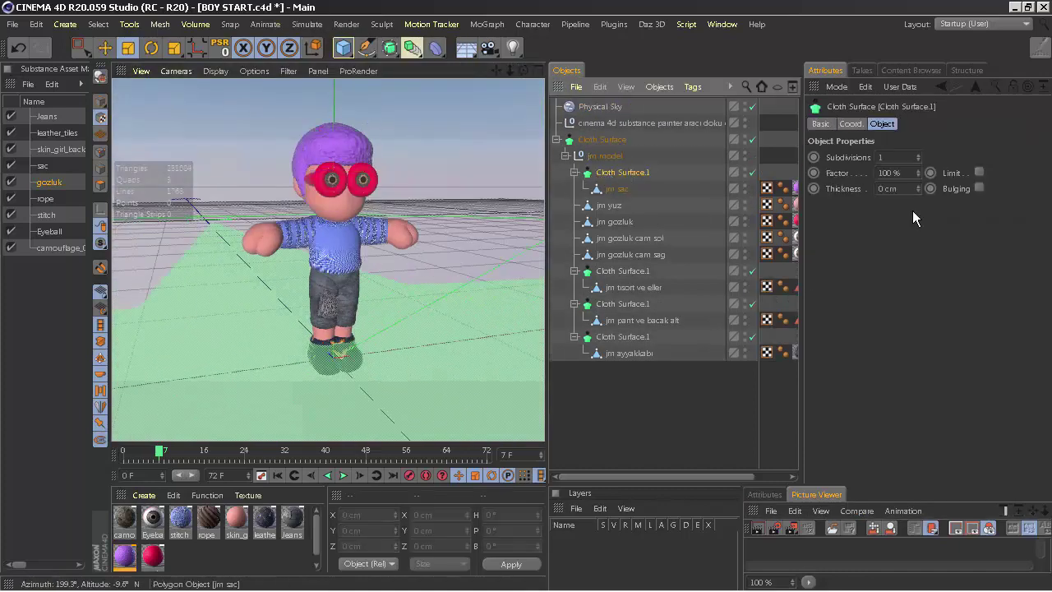
alt+drag(247, 259, 427, 256)
click(616, 188)
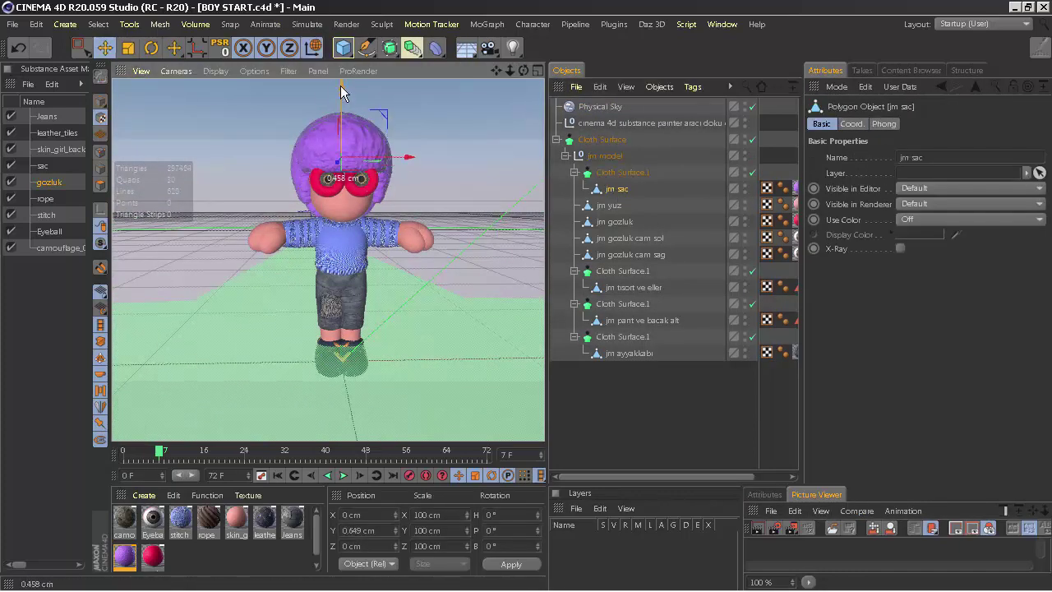
alt+drag(343, 97, 327, 259)
alt+drag(345, 93, 361, 102)
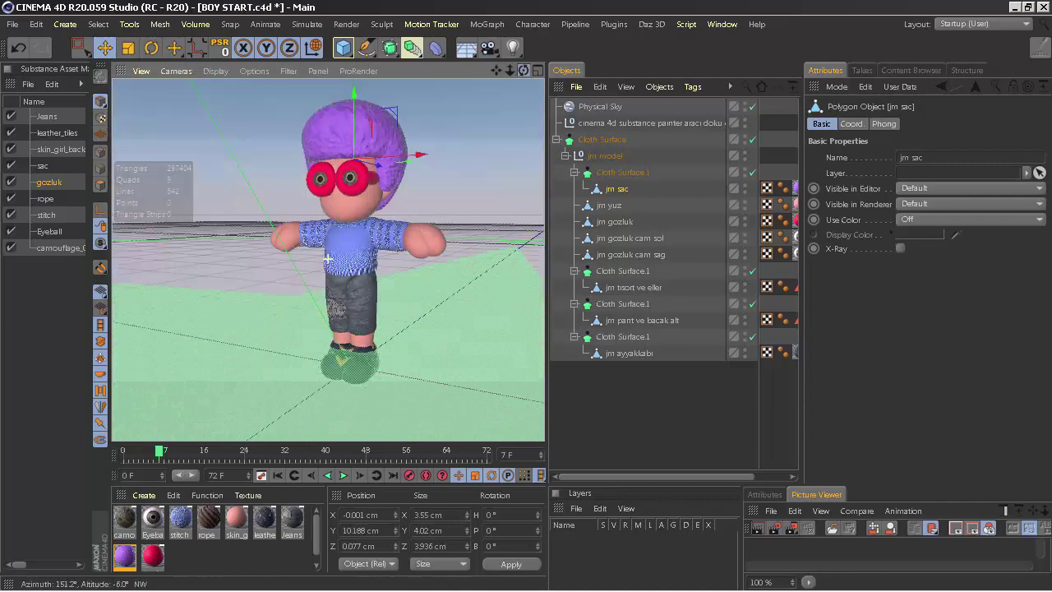
click(622, 171)
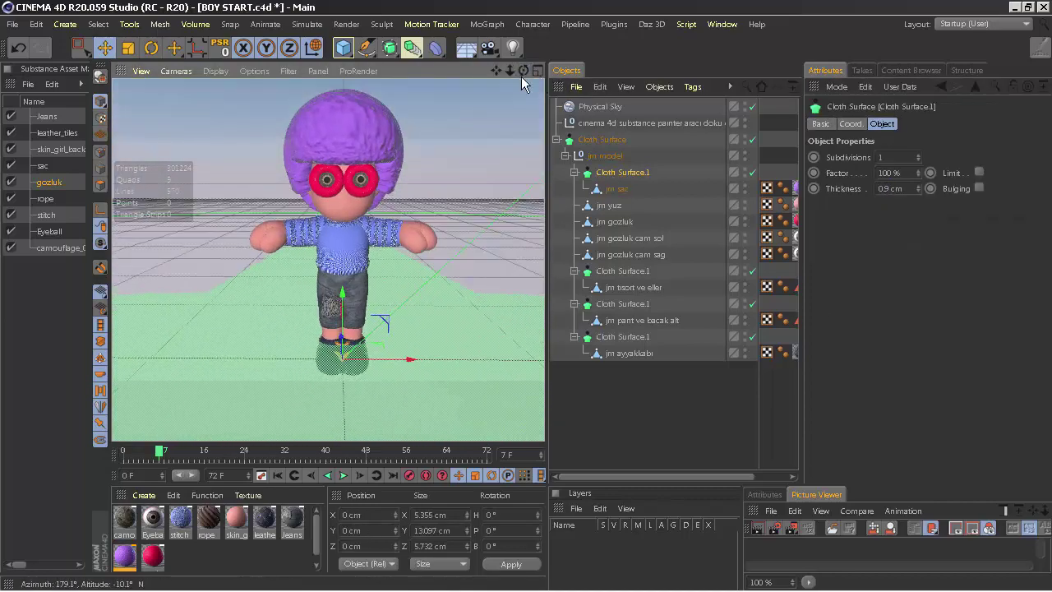
click(605, 155)
scroll(352, 298, up, 4)
scroll(352, 297, down, 4)
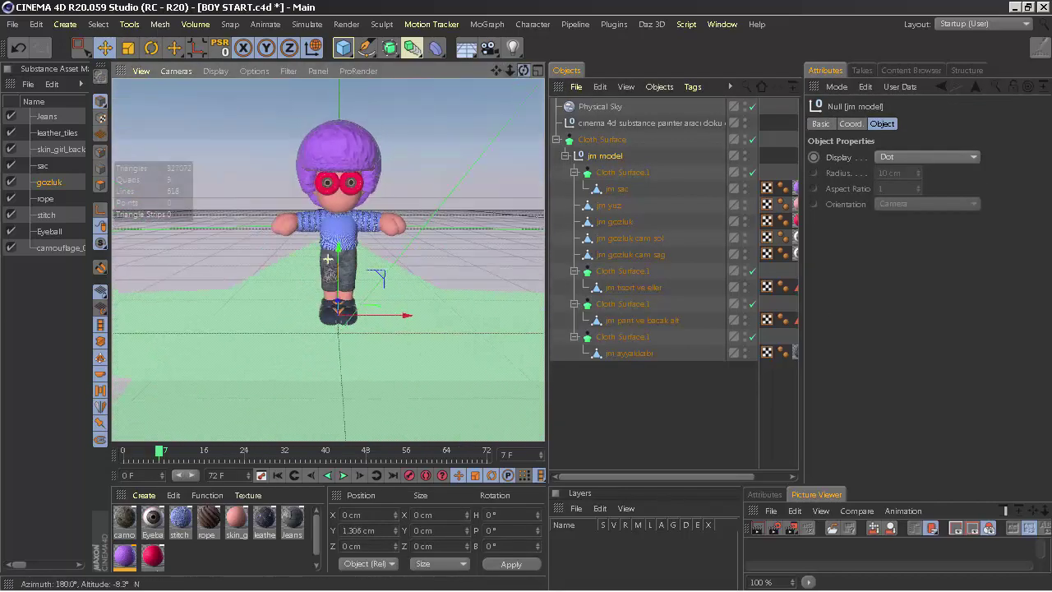
key(ctrl+r)
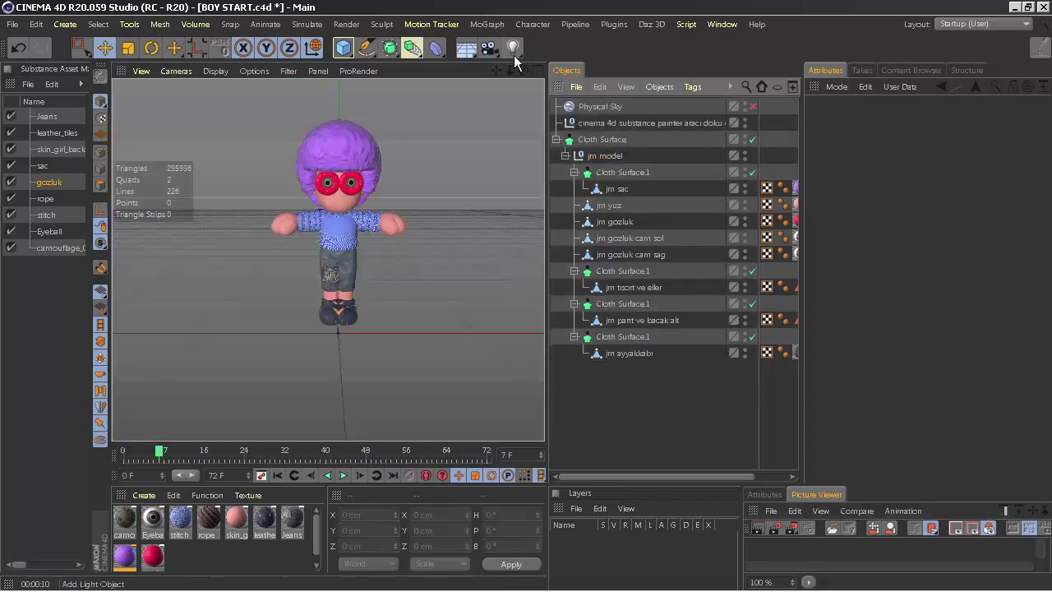
Add a target light and a second Physical Sky, test-render, then disable the light
drag(513, 47, 522, 66)
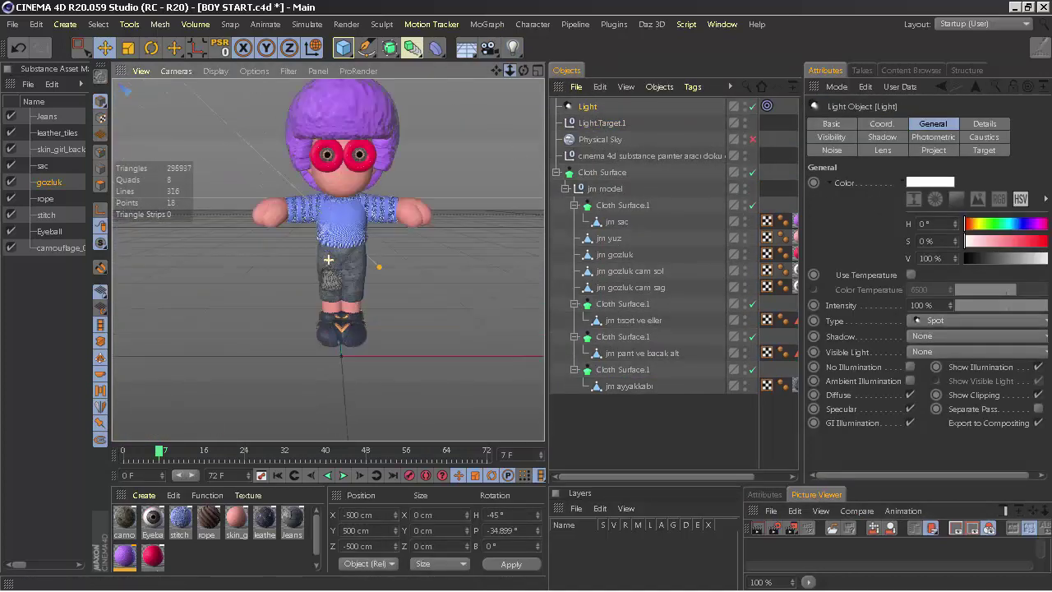
key(ctrl+r)
drag(488, 46, 646, 77)
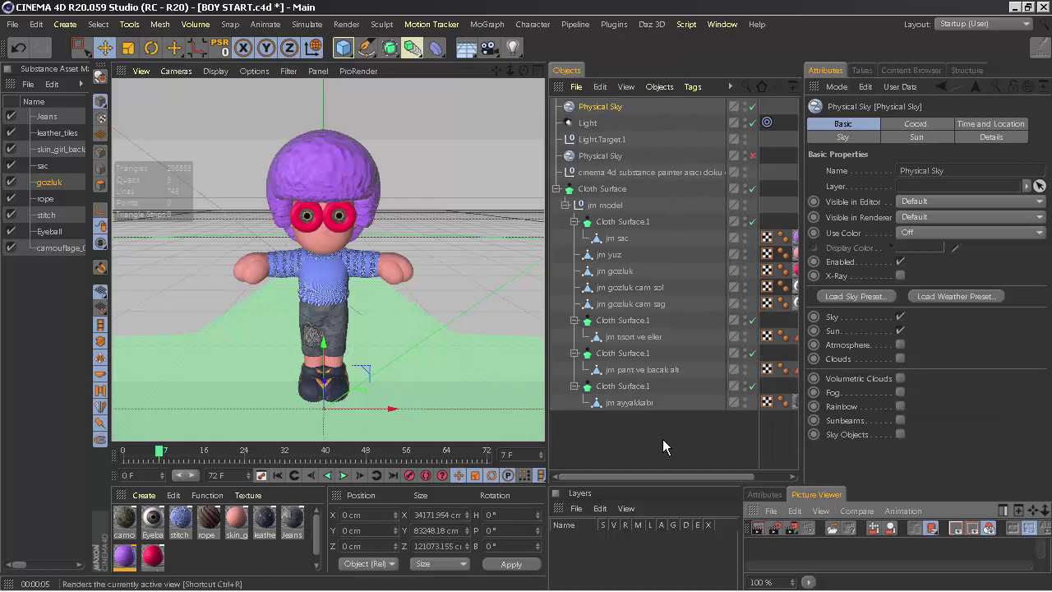
click(752, 122)
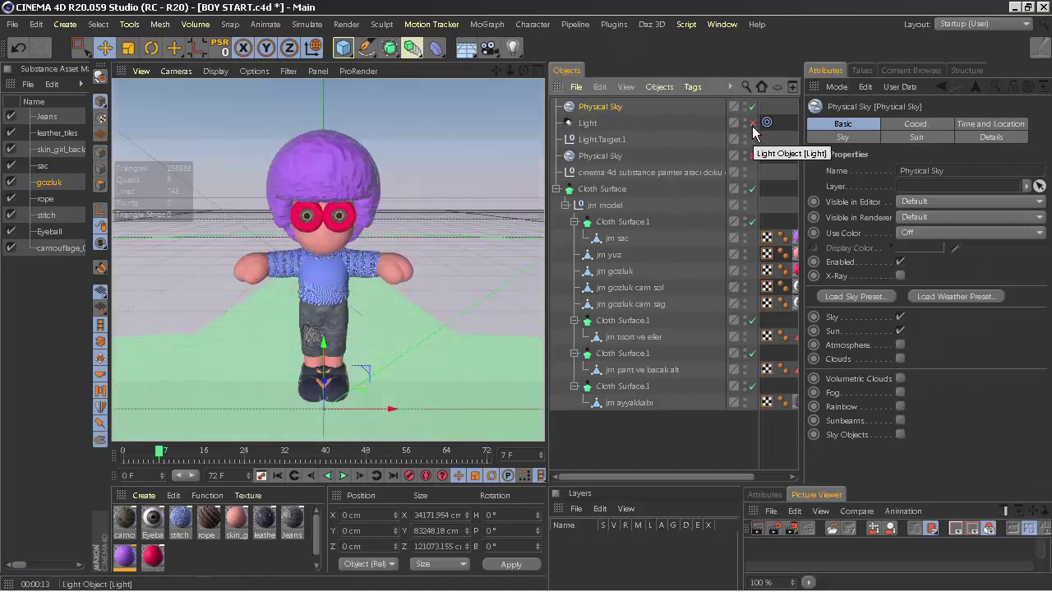
click(586, 448)
Disable the outer Cloth Surface and group glasses and lenses under the hair's 0.2 cm Cloth Surface.1
click(752, 189)
click(622, 221)
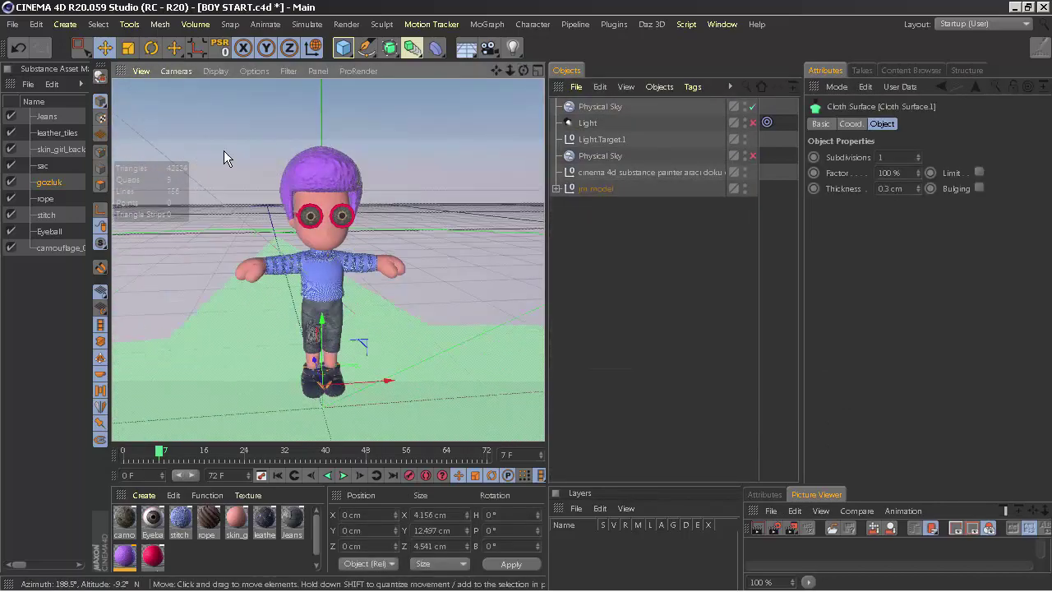
click(324, 140)
scroll(281, 108, up, 5)
alt+drag(281, 108, 345, 115)
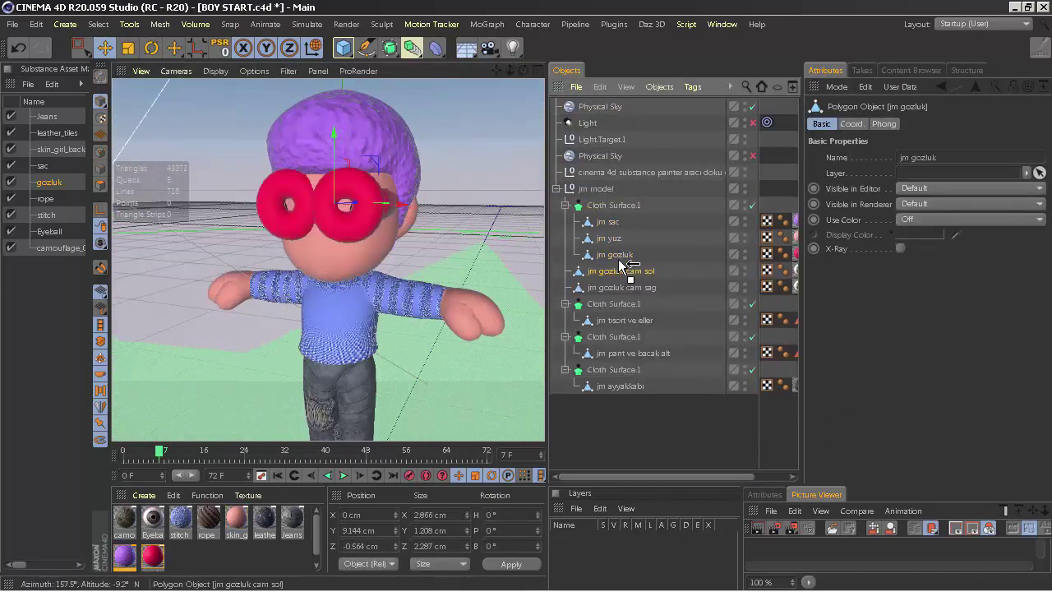
click(613, 205)
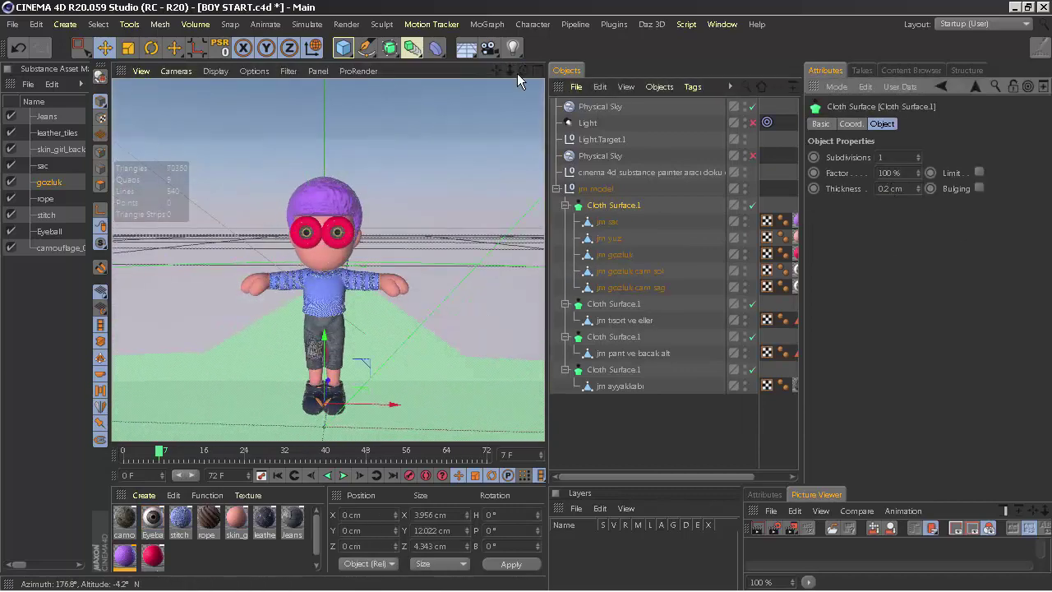
key(ctrl+r)
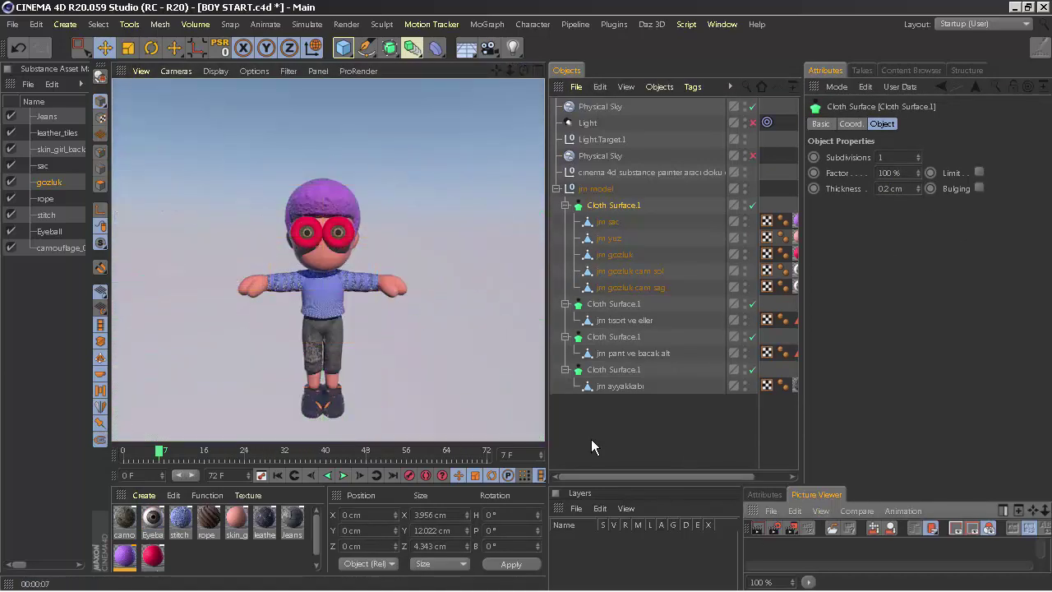
alt+middle_drag(315, 280, 328, 260)
Add a Disc primitive to the scene
click(344, 47)
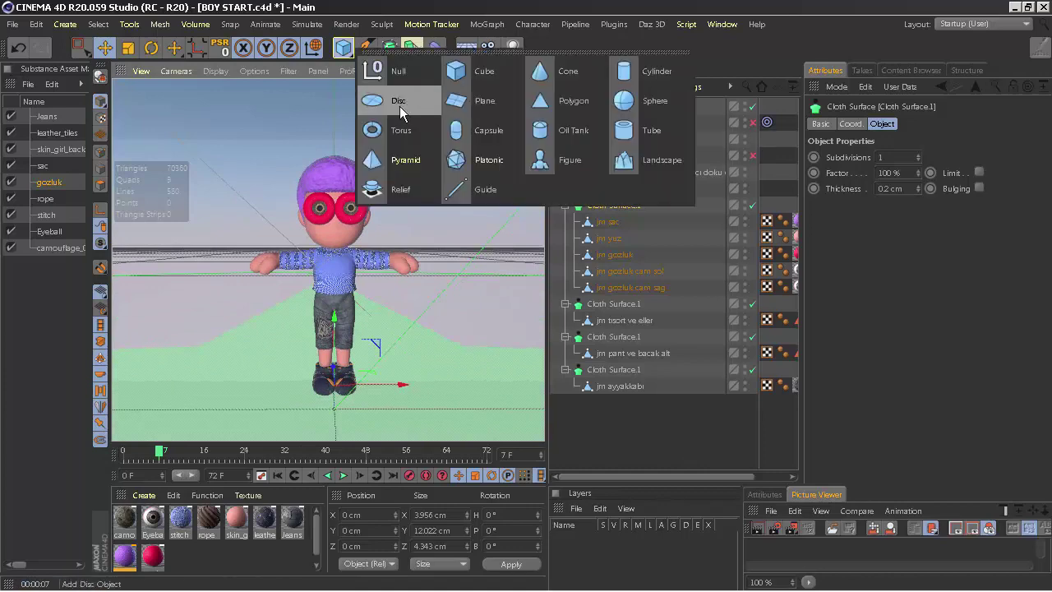
click(403, 192)
click(376, 283)
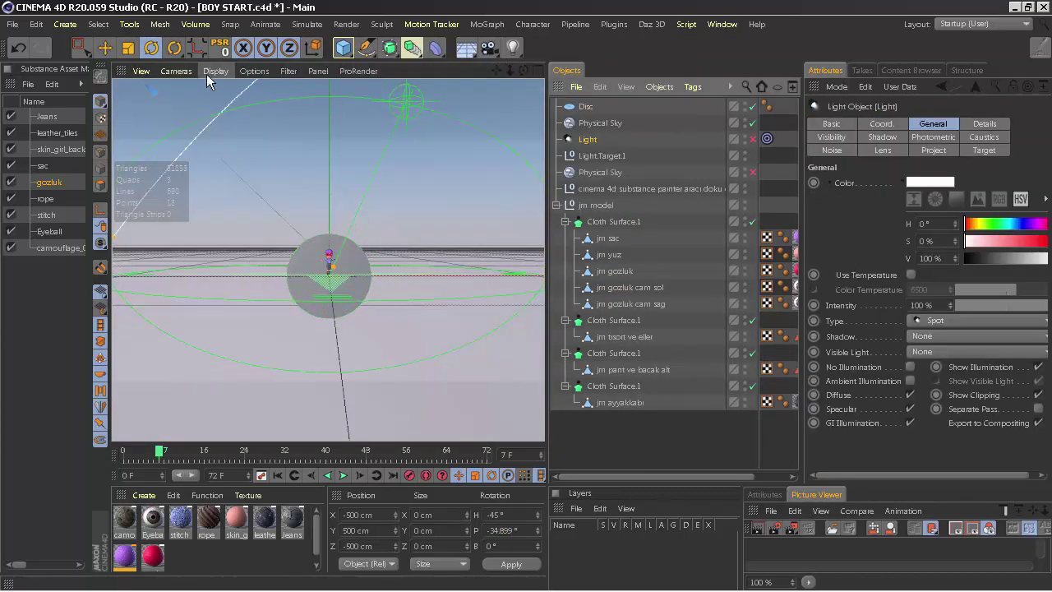
mouse_move(376, 283)
alt+mouse_down()
mouse_move(328, 260)
mouse_move(333, 222)
alt+mouse_up()
Stand the disc upright at P 90° behind the boy as a backdrop and render
click(176, 70)
click(321, 137)
click(333, 222)
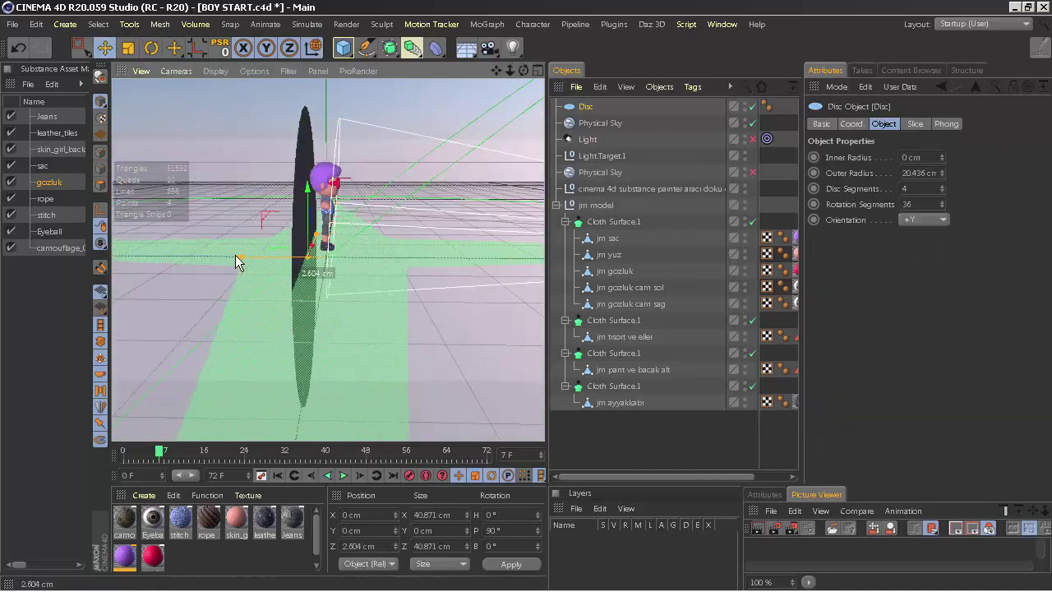
key(F5)
key(F1)
drag(497, 69, 513, 77)
key(ctrl+r)
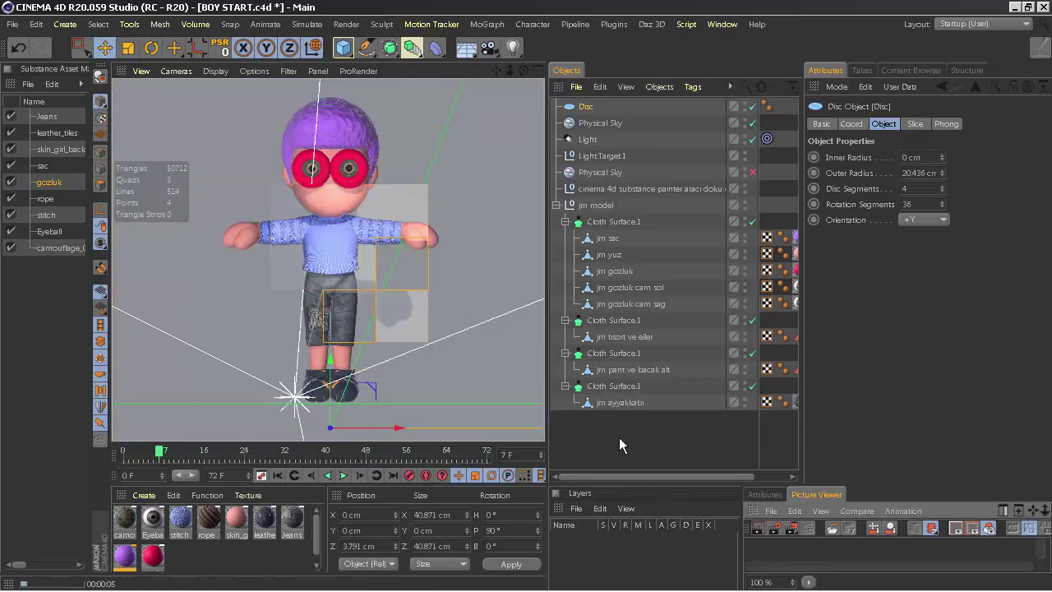
Switch the spot light back on, re-render, and bring up the 1280×720 render output settings
click(588, 139)
scroll(453, 268, down, 3)
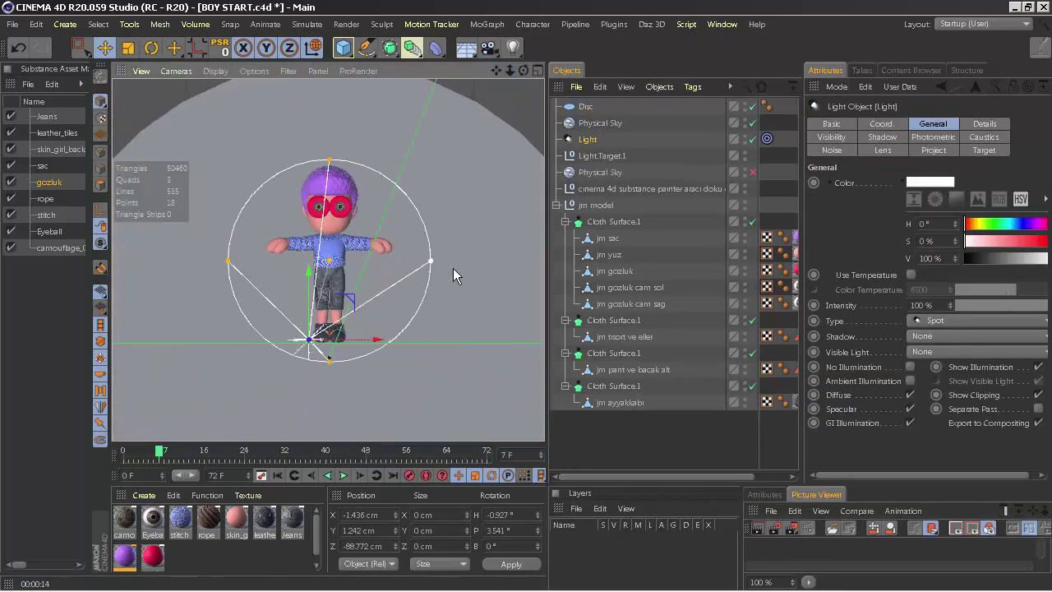
click(757, 528)
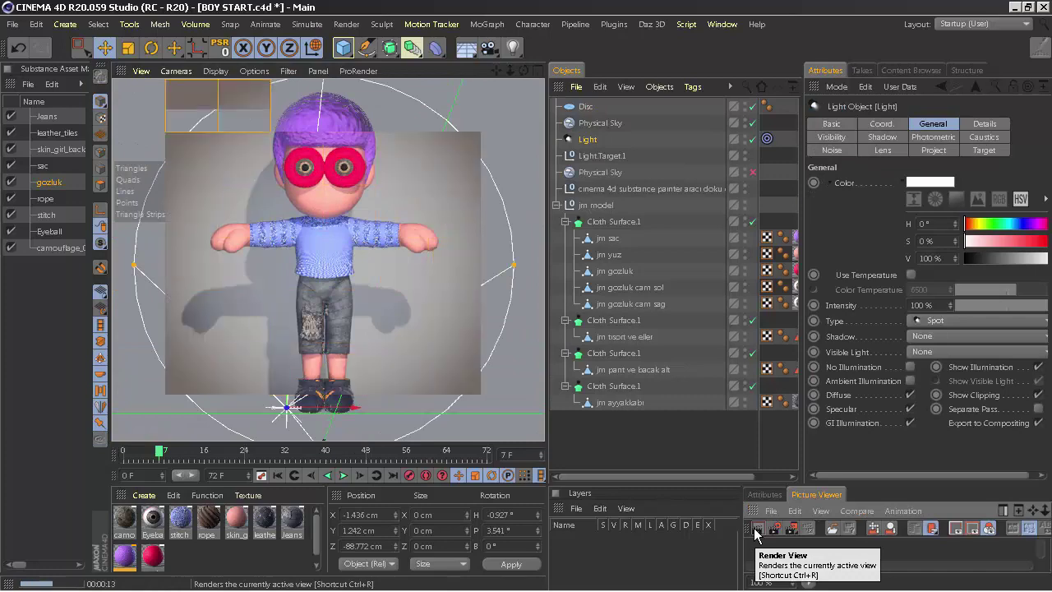
drag(508, 72, 493, 71)
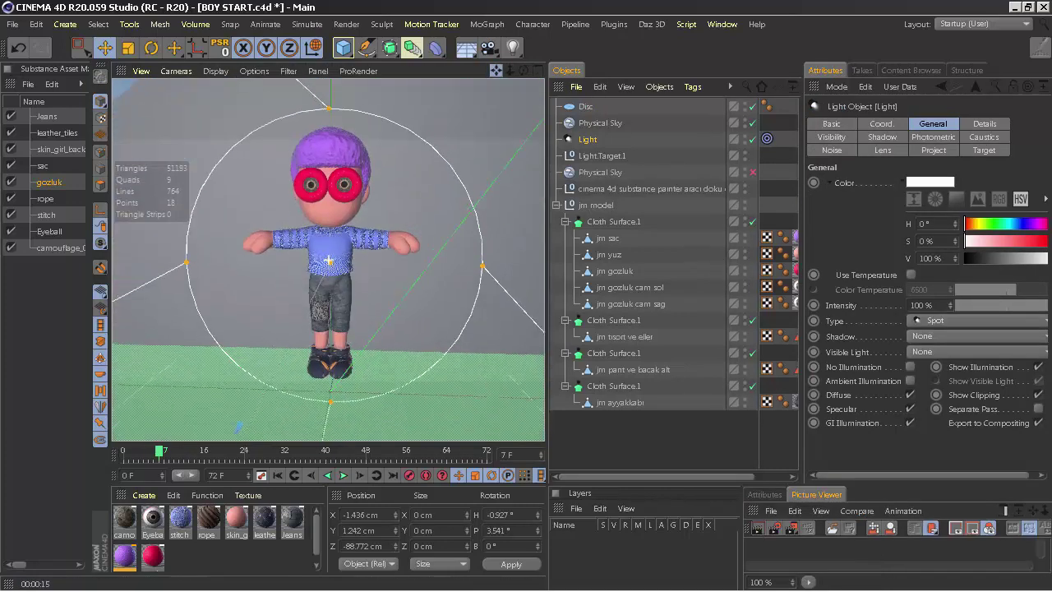
click(585, 107)
key(ctrl+r)
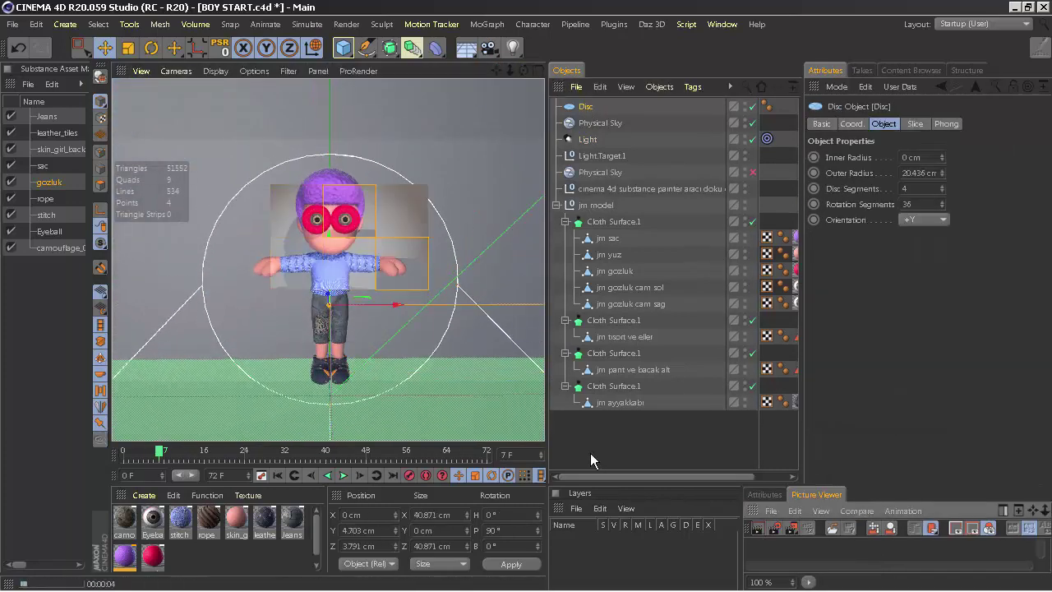
click(774, 529)
Review the Global Illumination and irradiance cache settings and render to the Picture Viewer
click(813, 556)
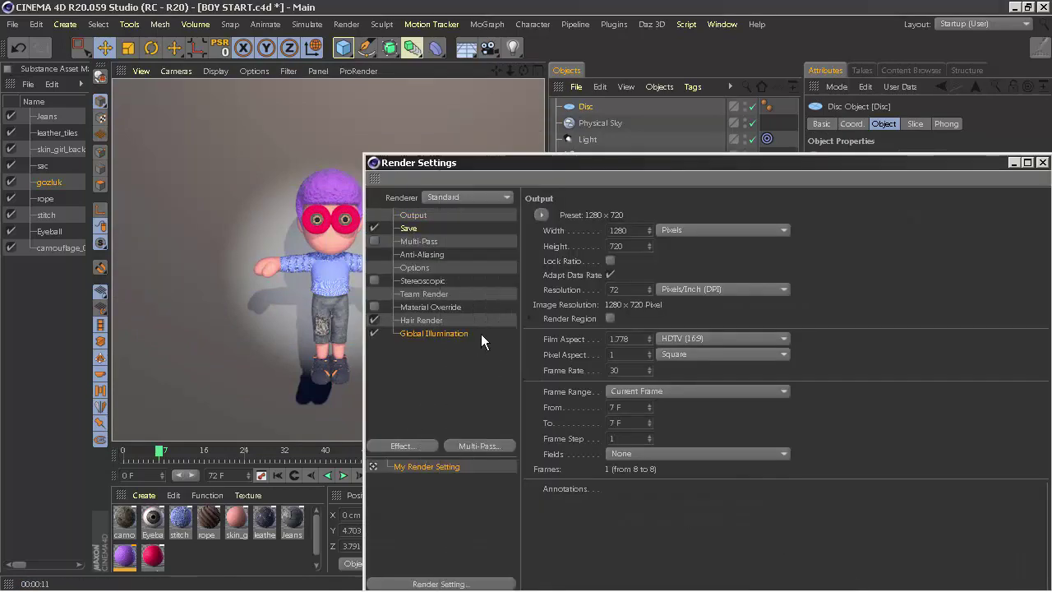
click(480, 334)
click(669, 215)
key(shift+r)
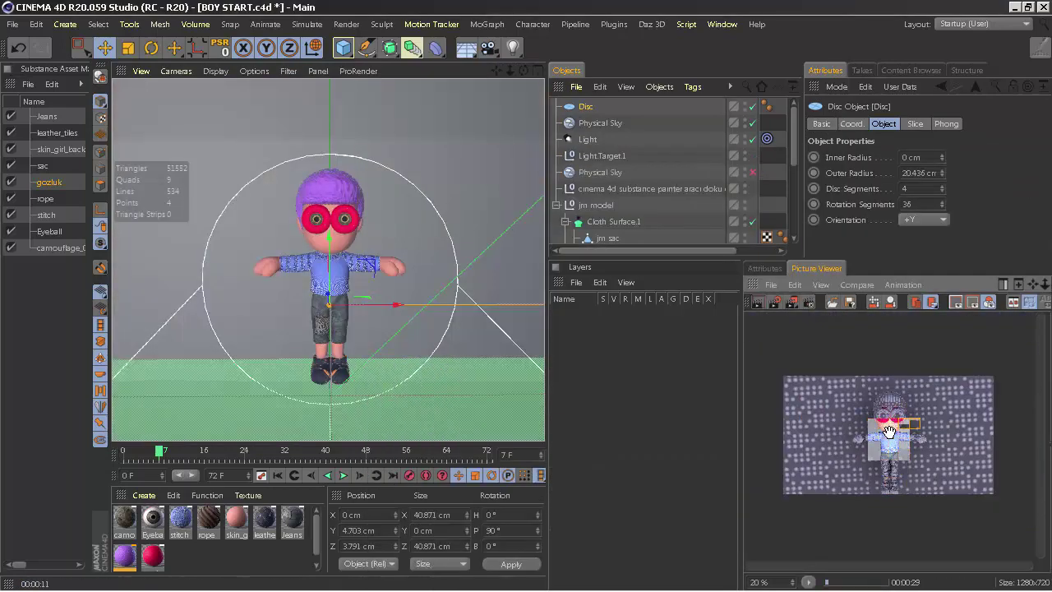
scroll(889, 432, up, 3)
scroll(889, 432, down, 3)
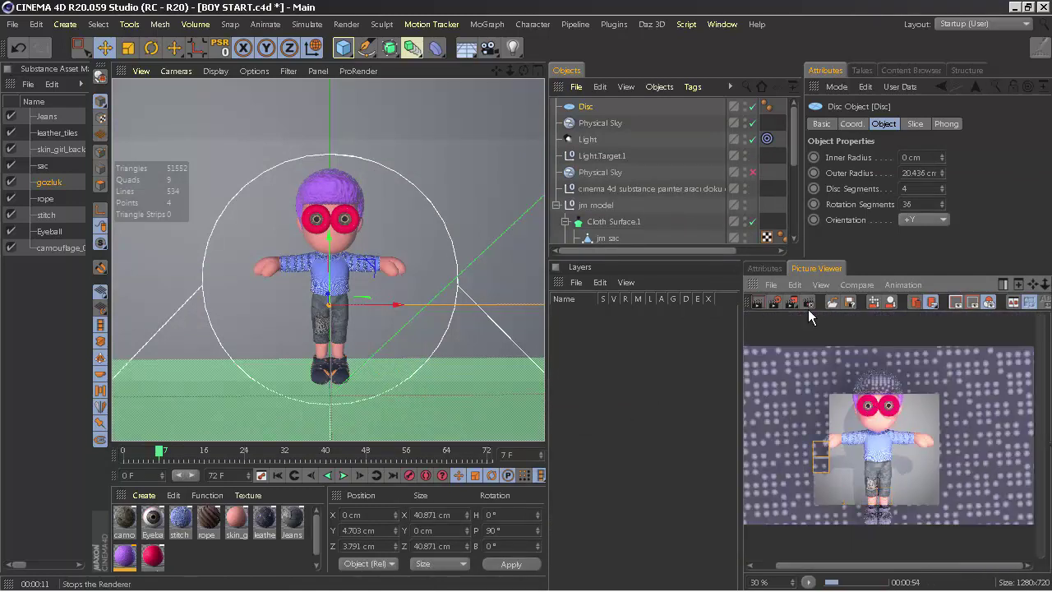
key(ctrl+b)
click(1042, 162)
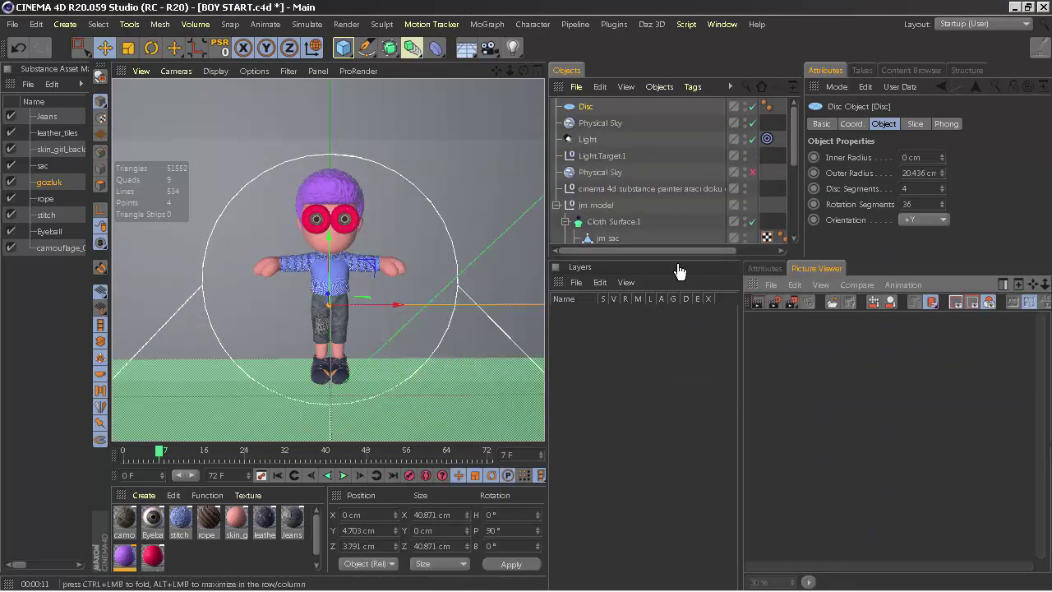
Inspect the shirt's stitch texture tag and the pants texture on jm pant ve bacak alt
drag(679, 271, 741, 425)
click(787, 336)
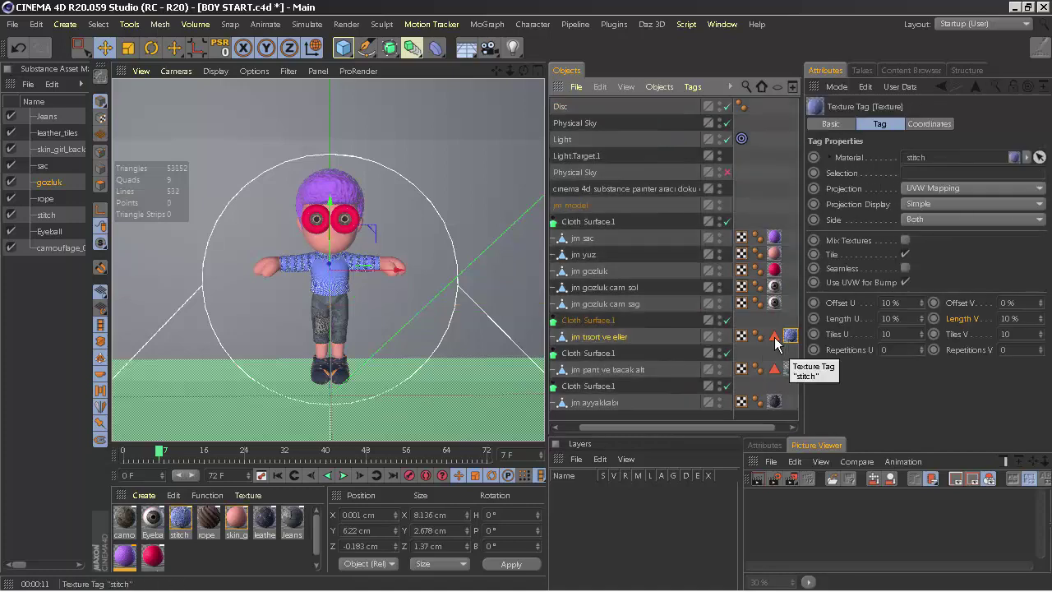
scroll(541, 265, up, 3)
scroll(353, 255, up, 3)
scroll(399, 235, down, 3)
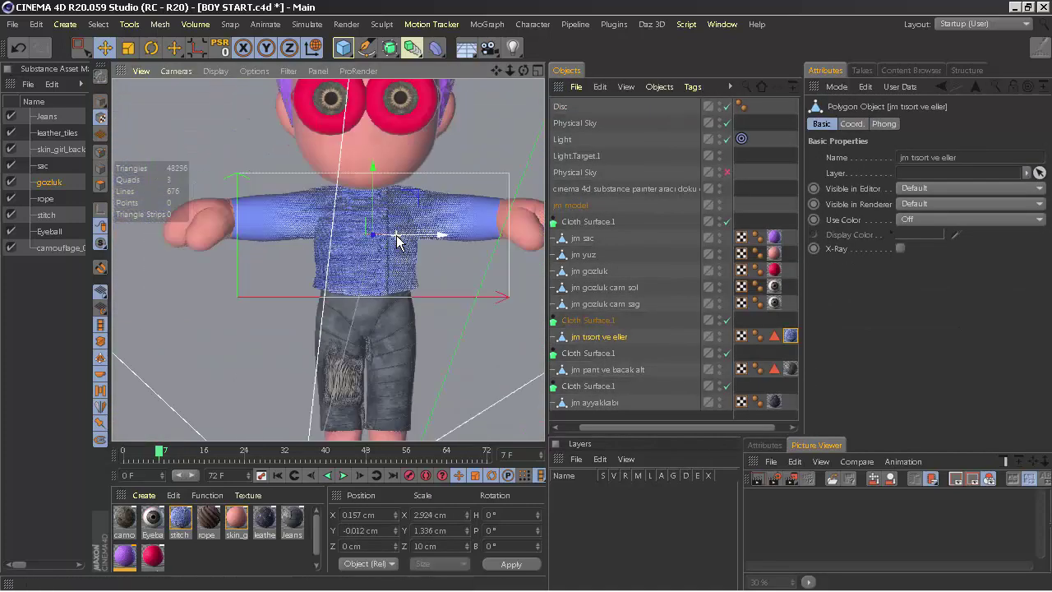
scroll(399, 235, down, 2)
click(790, 369)
click(348, 267)
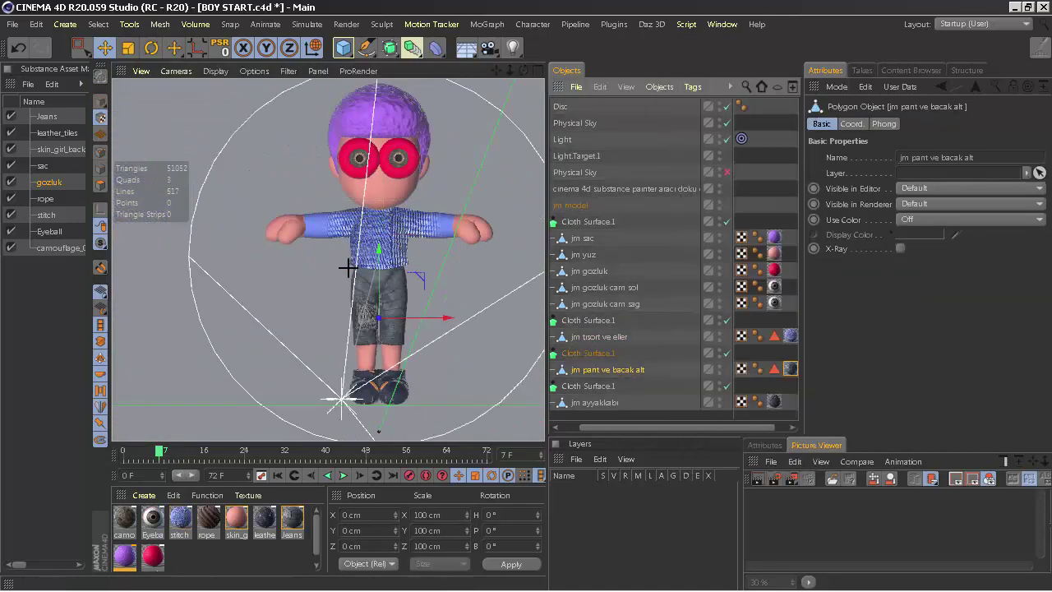
right_click(648, 408)
Move the spotlight much closer in front of the boy and render
click(588, 139)
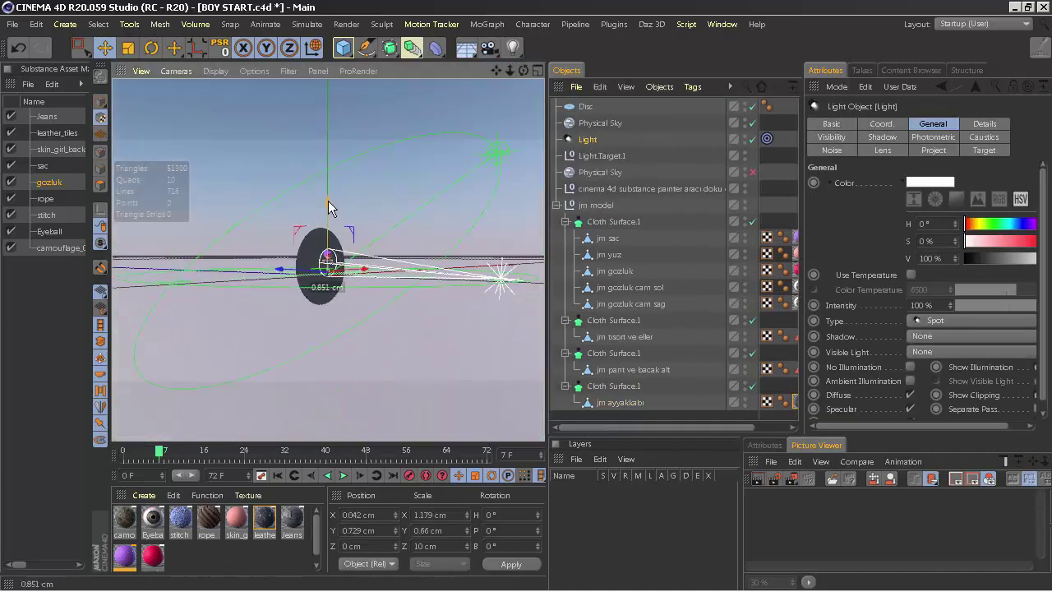
drag(427, 283, 402, 273)
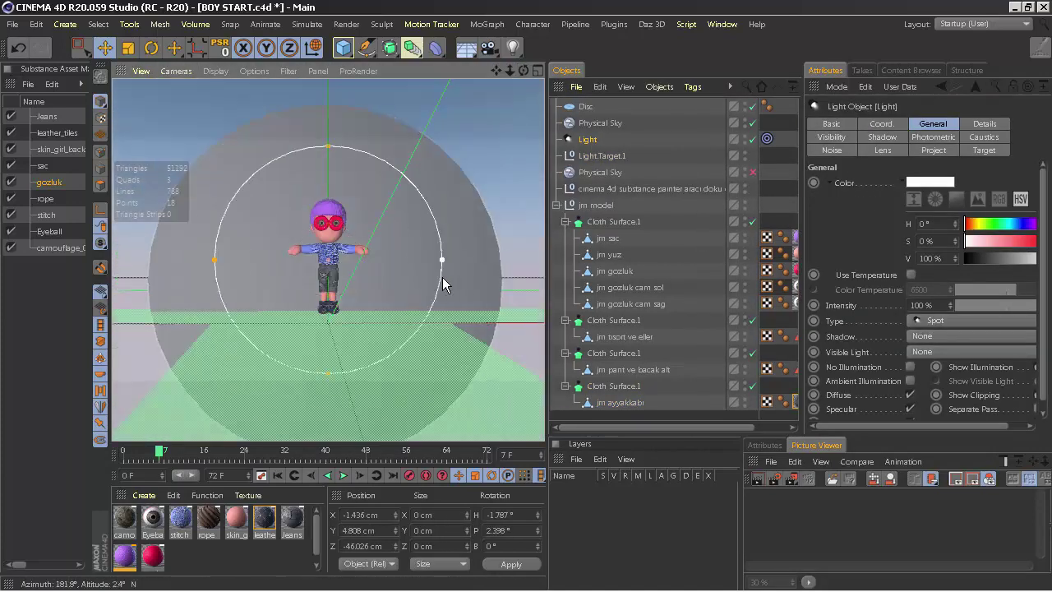
click(758, 483)
Aim the spotlight at the boy through its own view, then render to the Picture Viewer
click(176, 71)
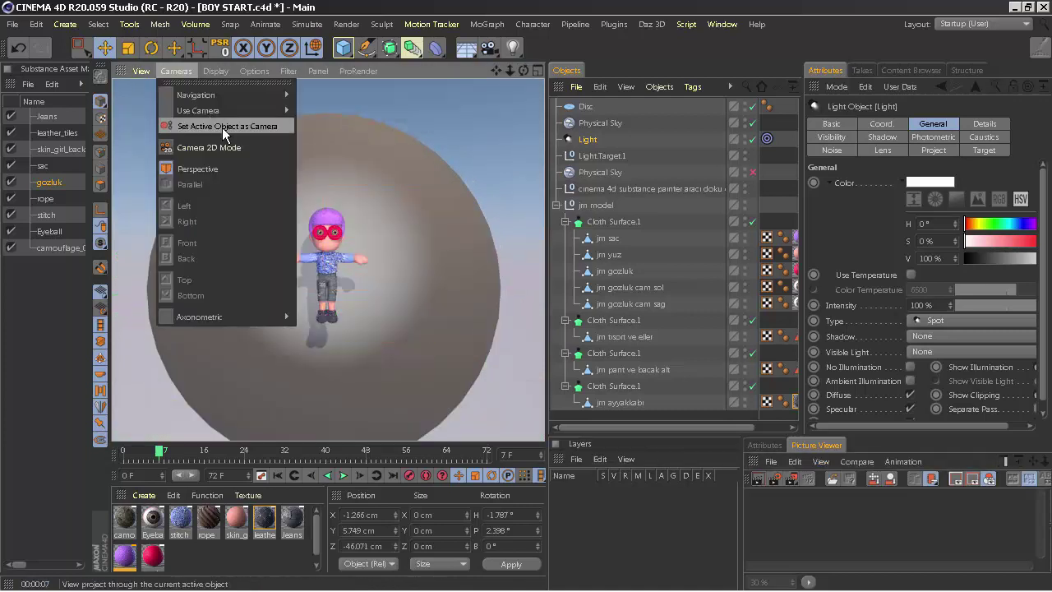
click(279, 103)
alt+drag(328, 260, 328, 259)
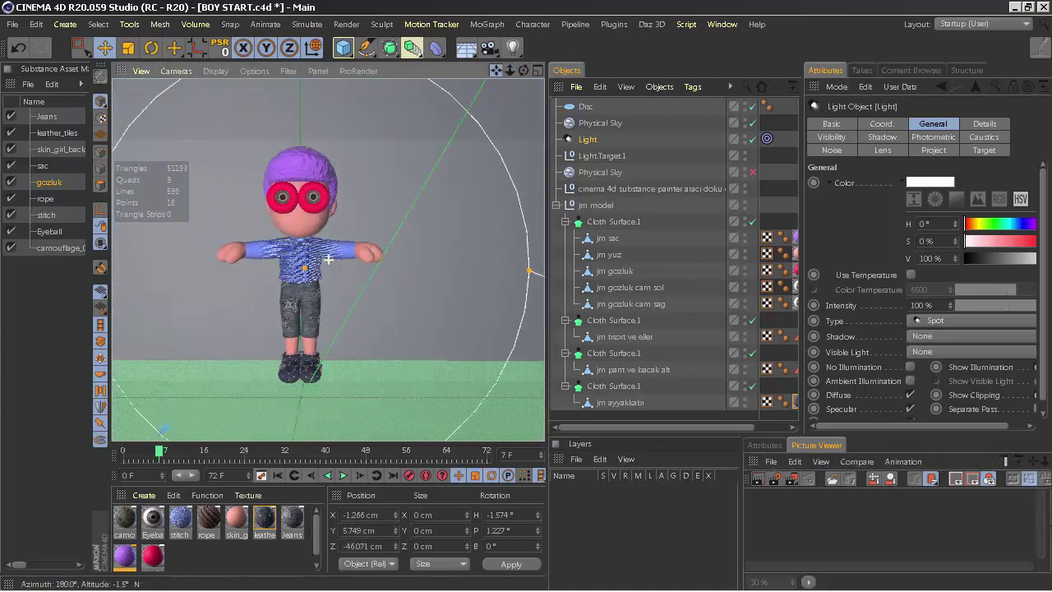
key(ctrl+r)
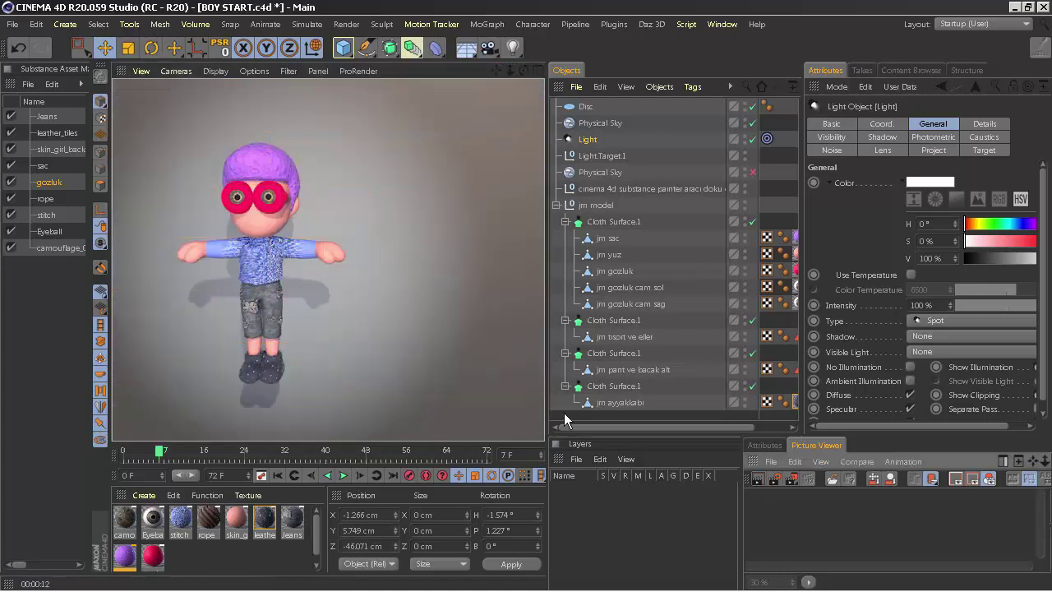
click(176, 71)
click(247, 242)
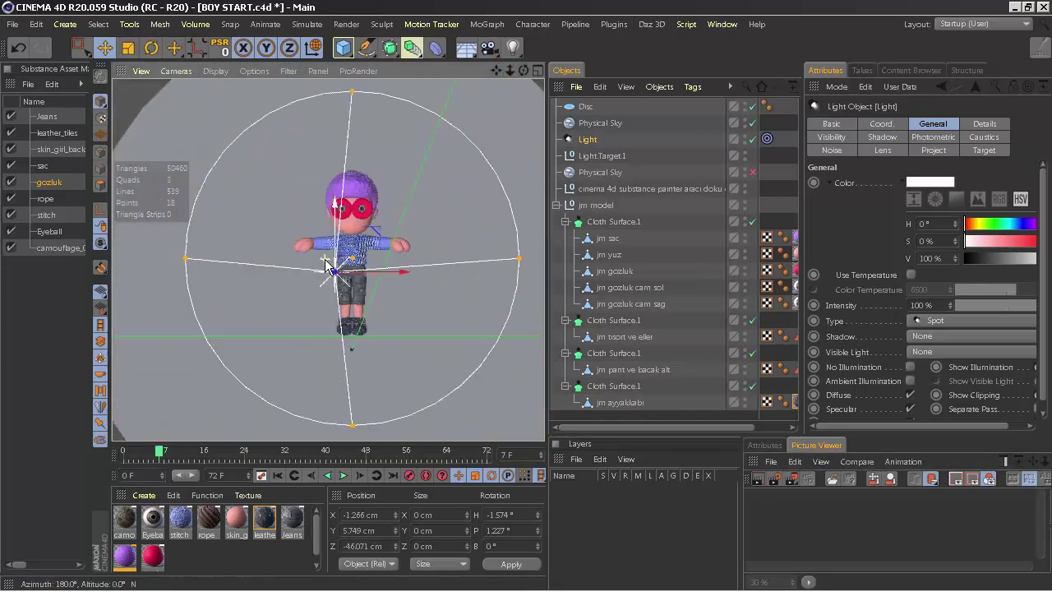
click(790, 479)
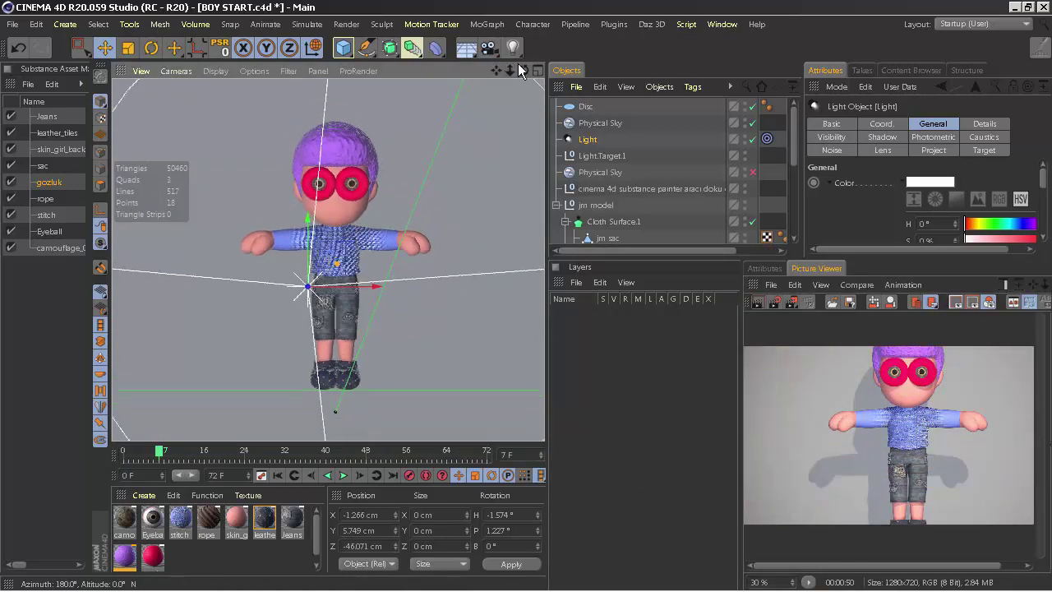
Add a camera at the current view, reframe the boy, and render fresh images
click(489, 46)
drag(496, 71, 328, 259)
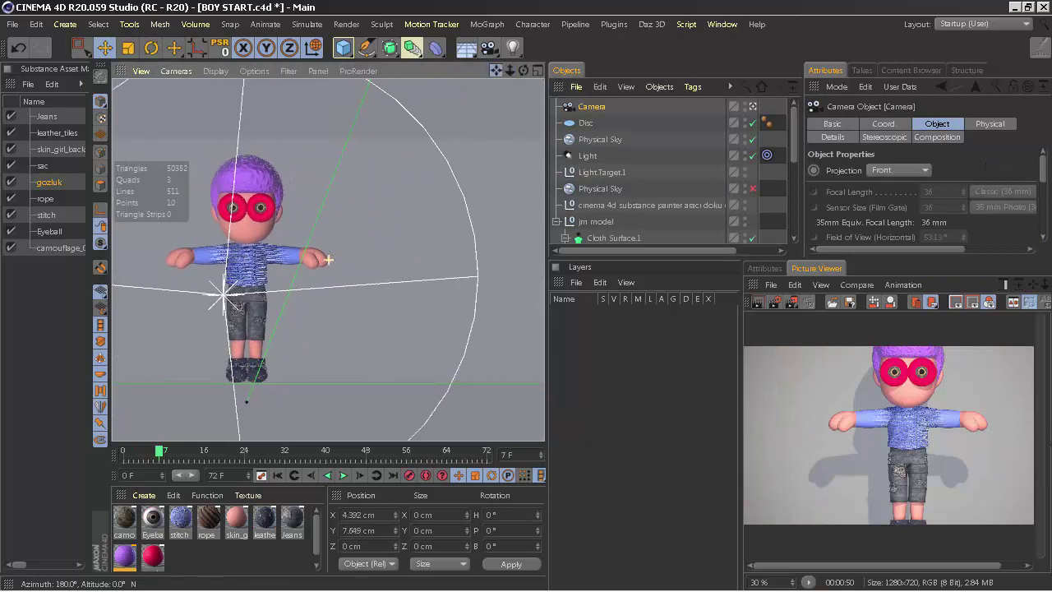
click(791, 304)
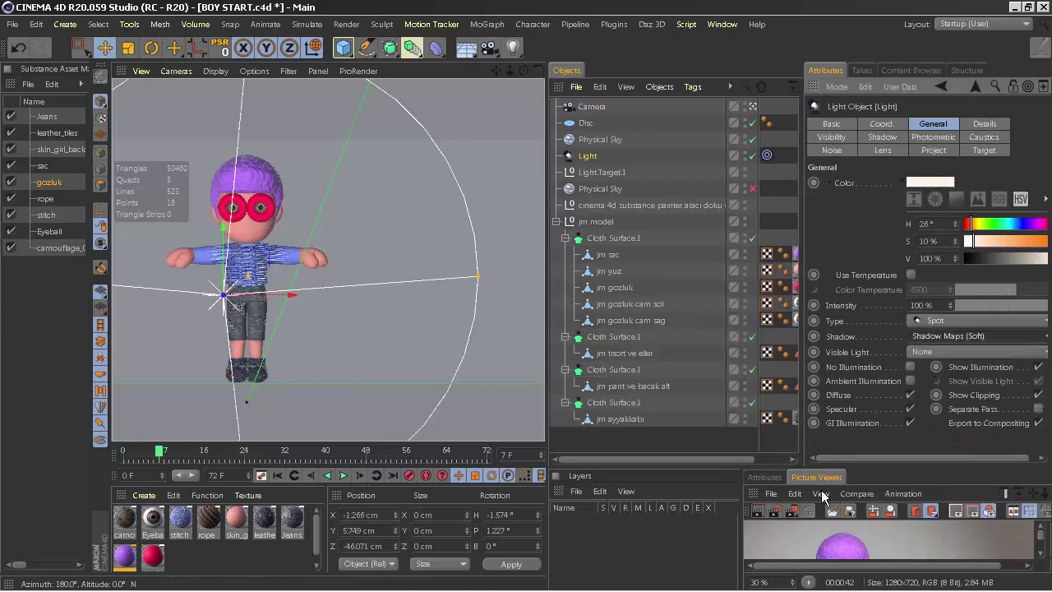
key(ctrl+r)
click(791, 511)
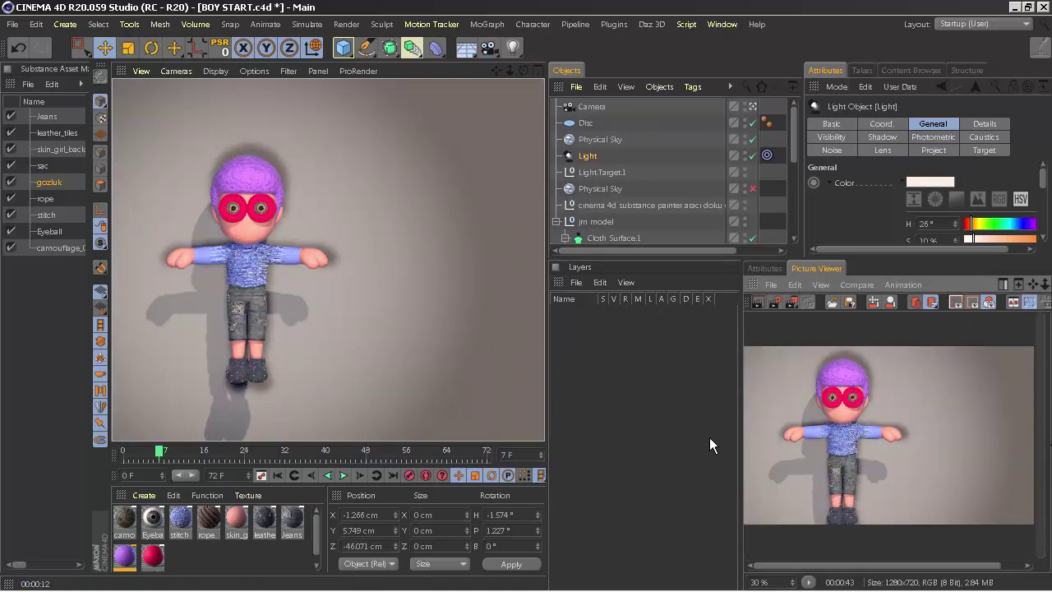
Select the hair object jm sac and open the simulation options
scroll(481, 287, up, 3)
click(608, 255)
click(306, 24)
Add Hair to the head mesh, growing guides from its polygon vertices
click(403, 122)
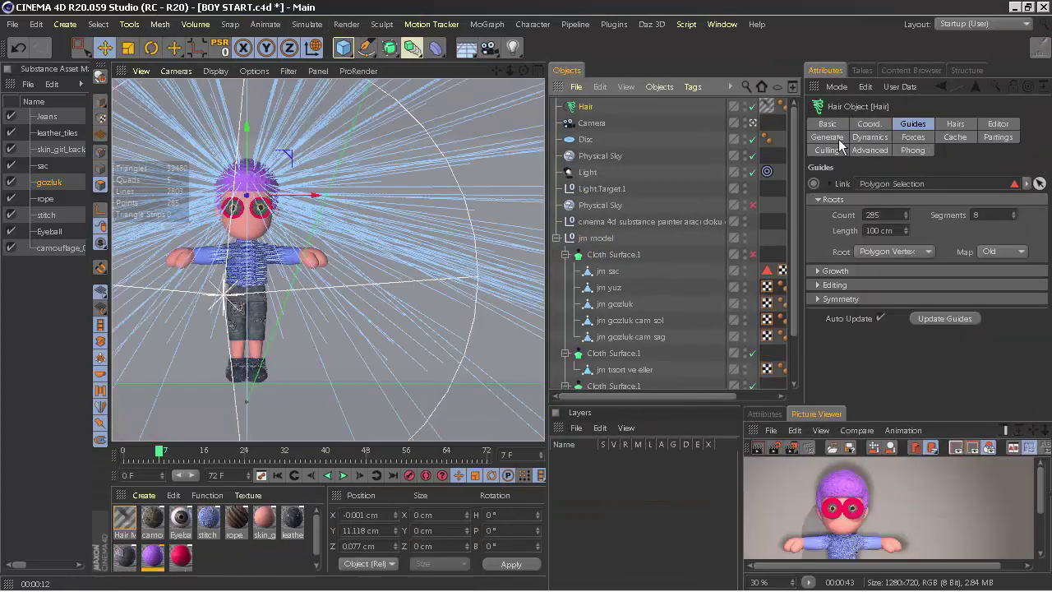
click(874, 222)
click(874, 262)
click(955, 124)
click(895, 214)
click(887, 293)
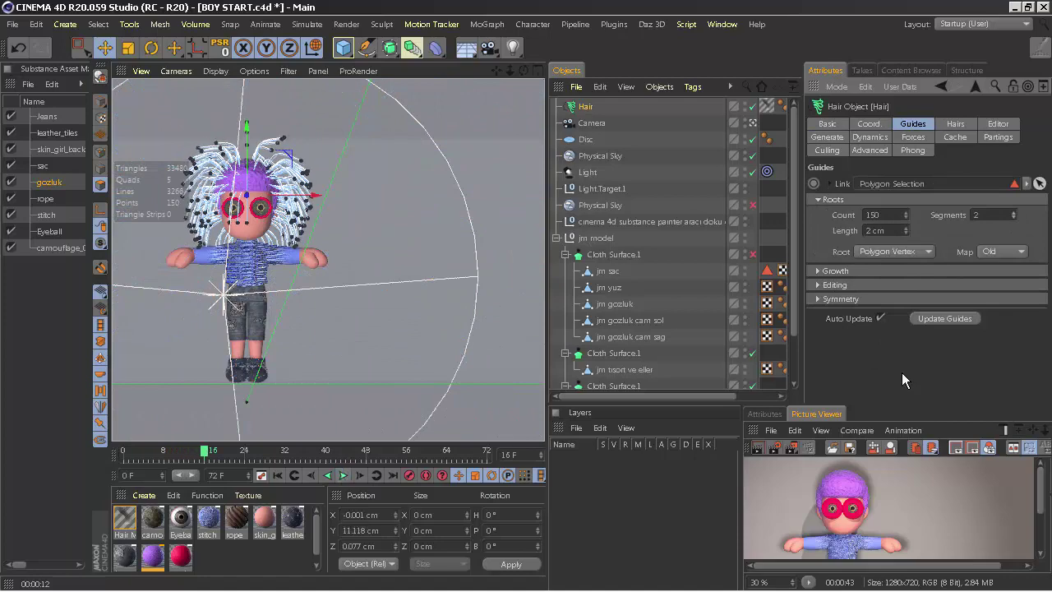
Shorten the hair guides to 1 cm, then add an n-Side spline and a Sweep generator
click(904, 233)
click(905, 234)
click(343, 475)
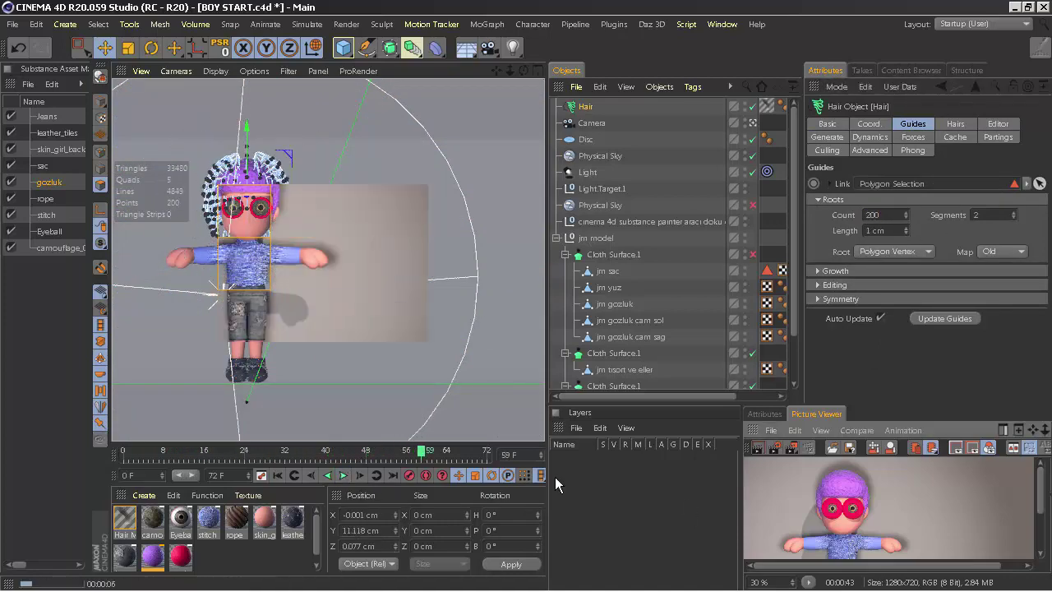
drag(376, 59, 460, 123)
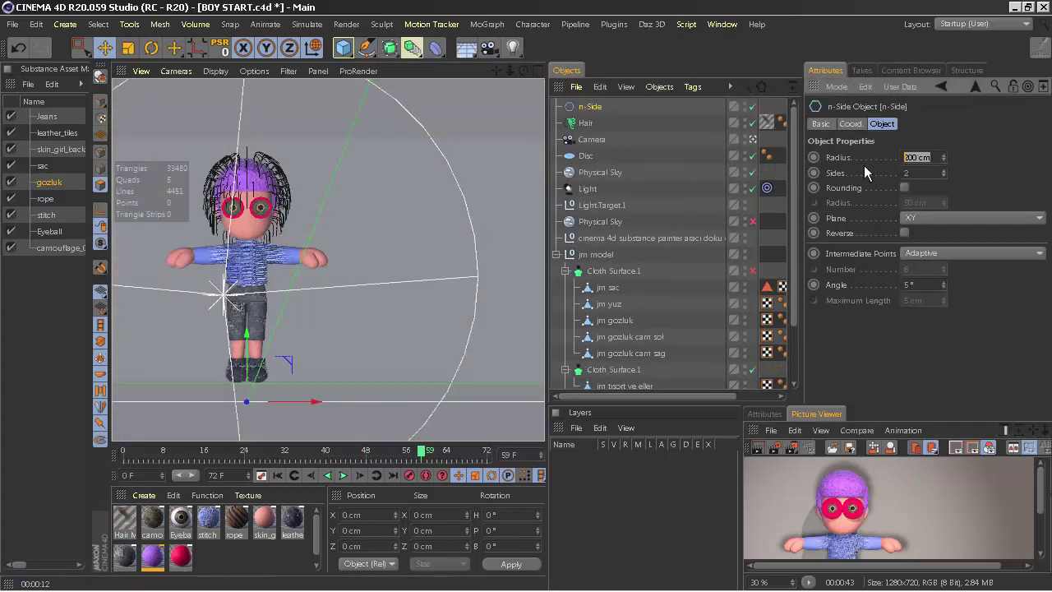
alt+drag(390, 47, 410, 128)
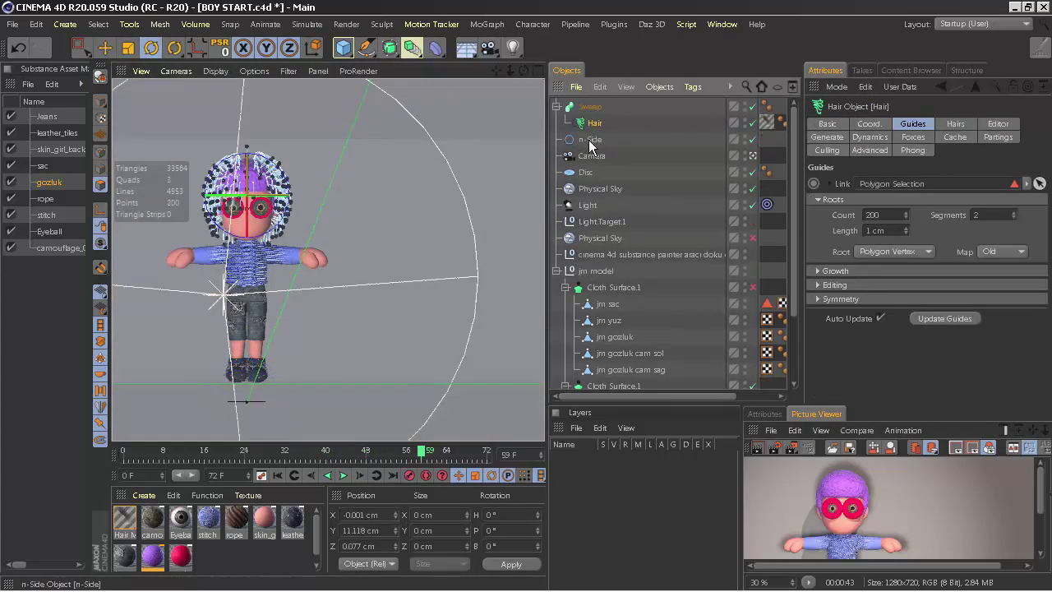
Enable the Kink and Curl channels in the Hair Mat material
double_click(125, 518)
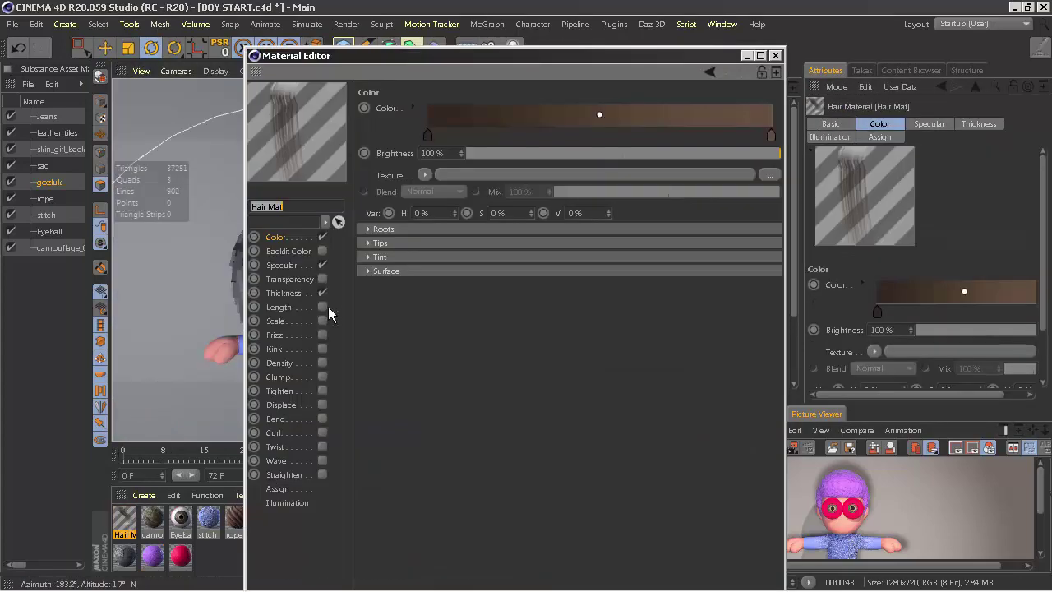
drag(631, 55, 852, 52)
click(505, 290)
click(544, 332)
click(544, 346)
click(544, 430)
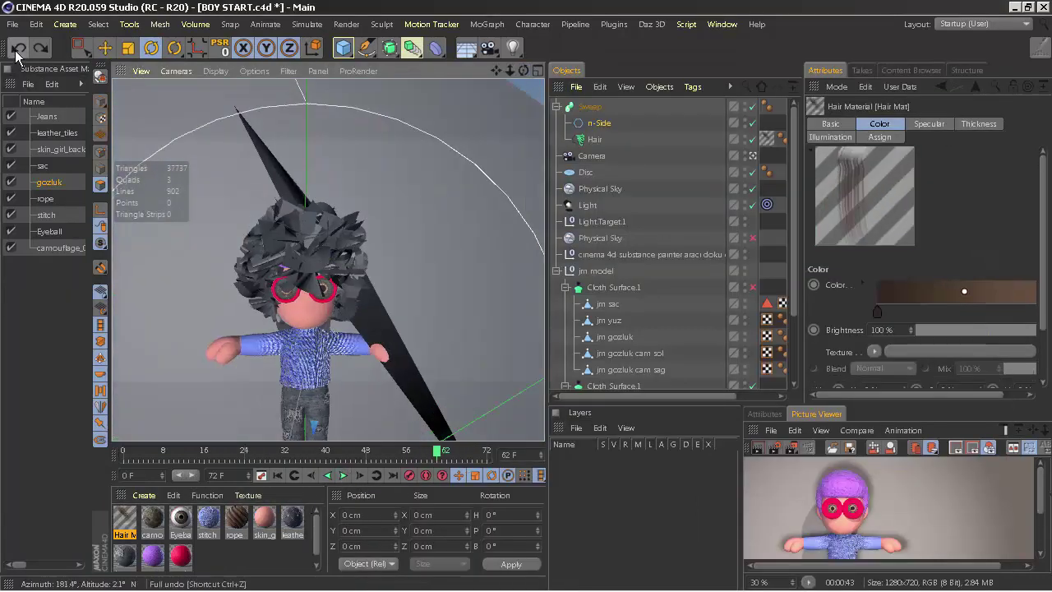
Make n-Side the Sweep profile with a 0.3 cm radius and fewer sides
click(597, 145)
drag(596, 145, 591, 108)
click(590, 107)
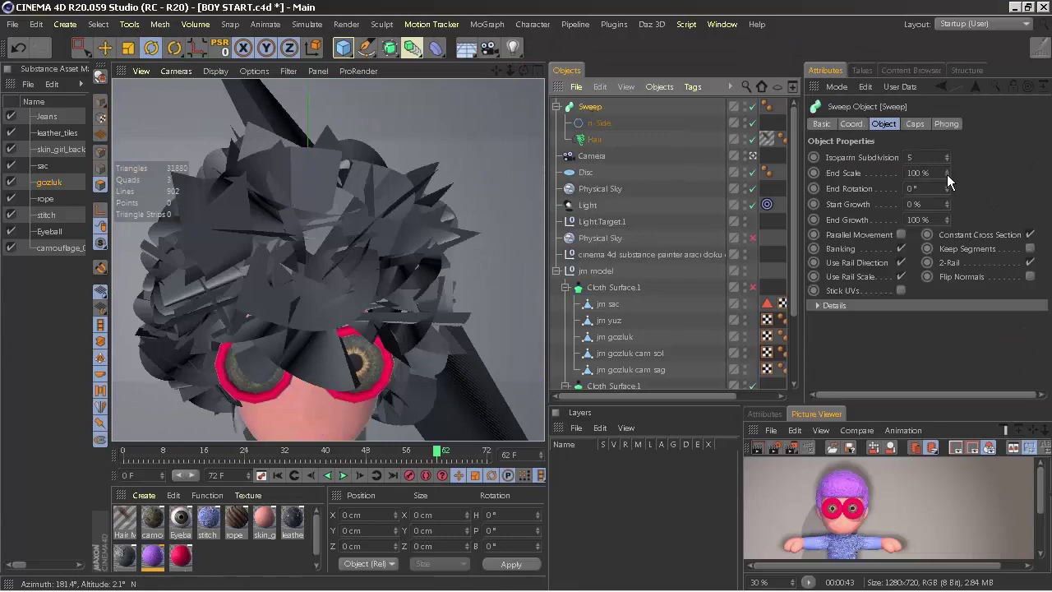
click(599, 122)
click(943, 160)
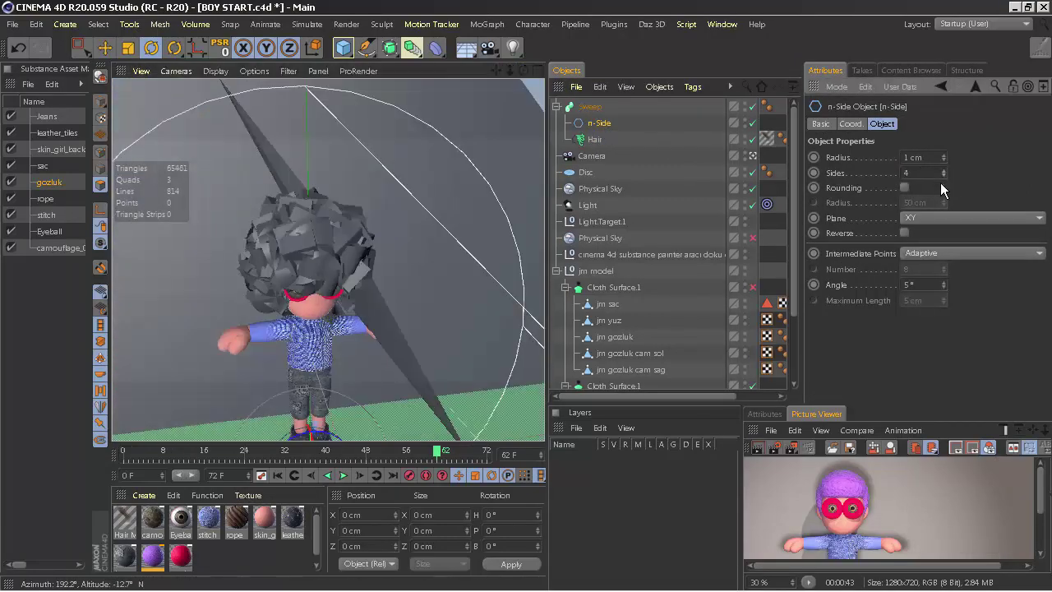
text(0.1)
click(943, 154)
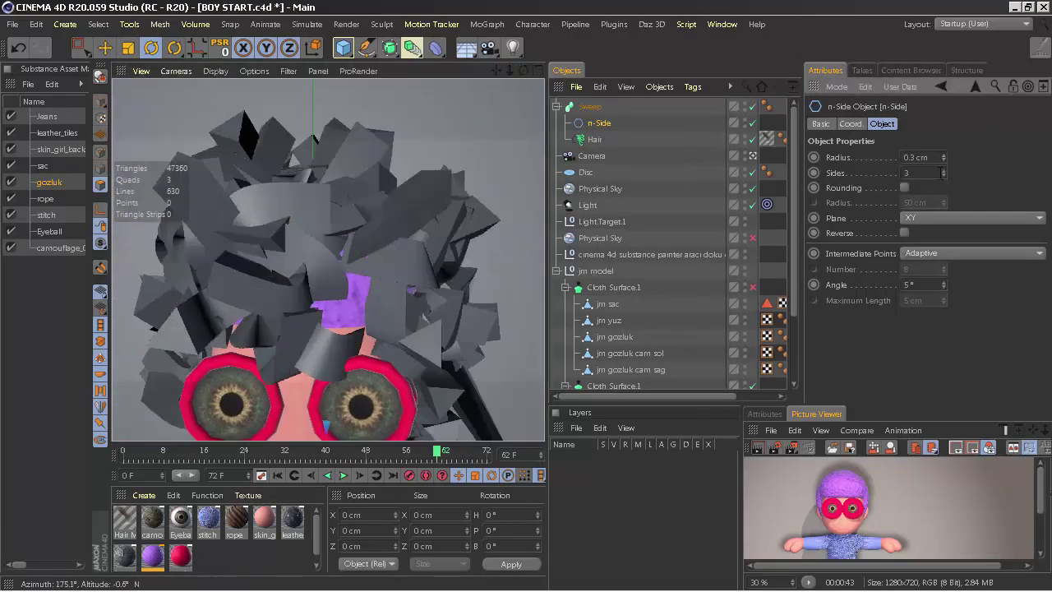
click(943, 175)
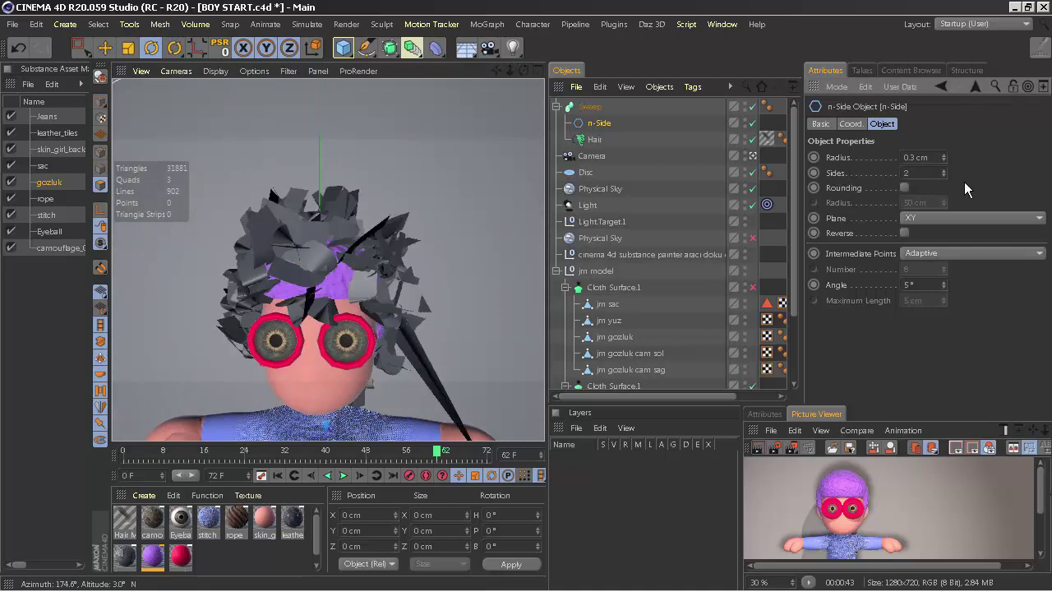
Undo the recent profile changes, then redo to restore n-Side as the sweep profile
key(ctrl+z)
key(ctrl+z)
click(18, 49)
click(18, 49)
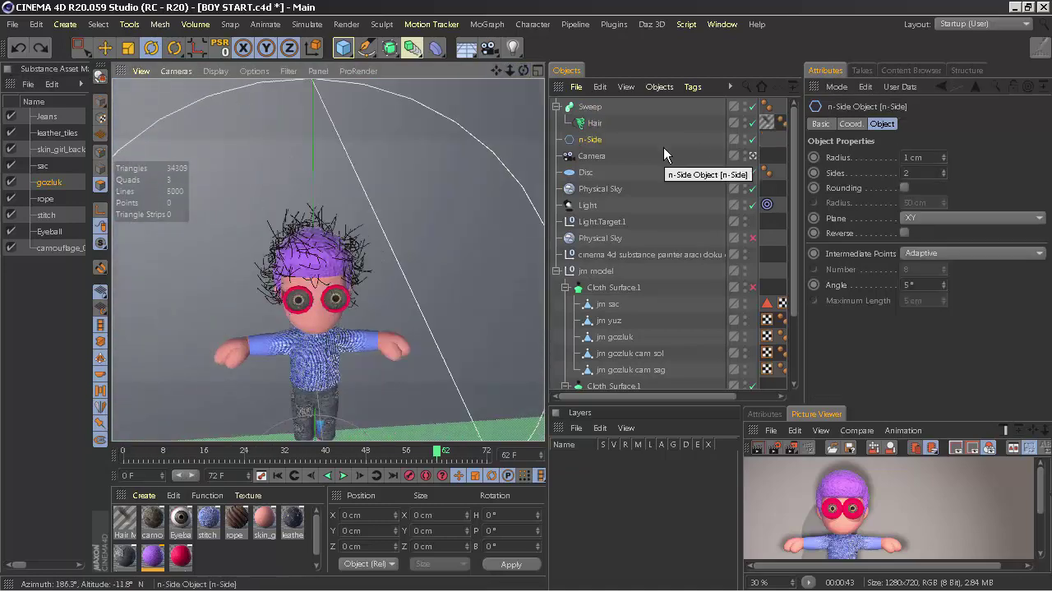
drag(794, 282, 795, 321)
key(ctrl+z)
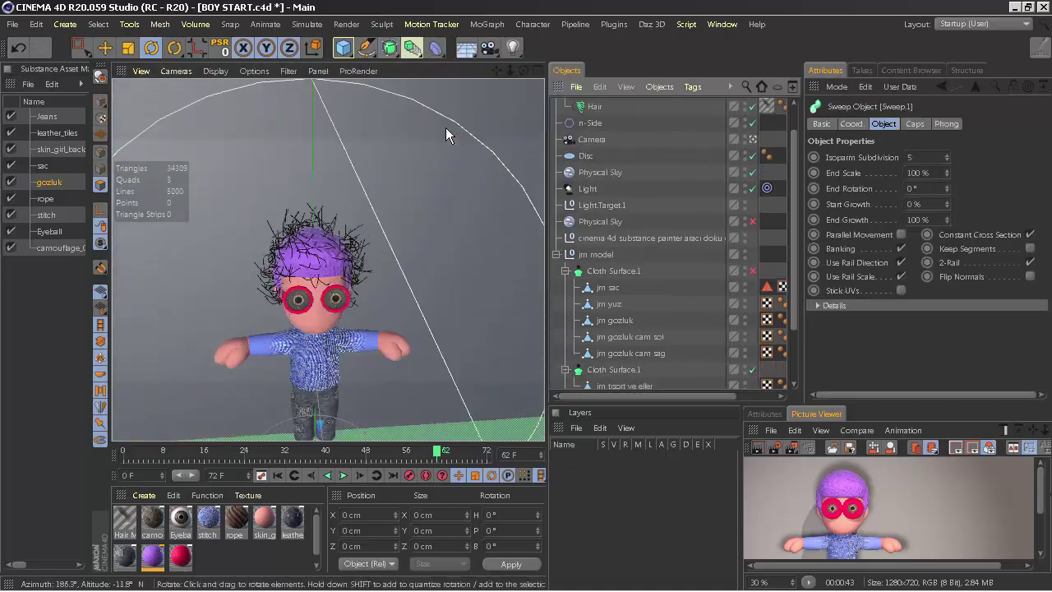
click(367, 47)
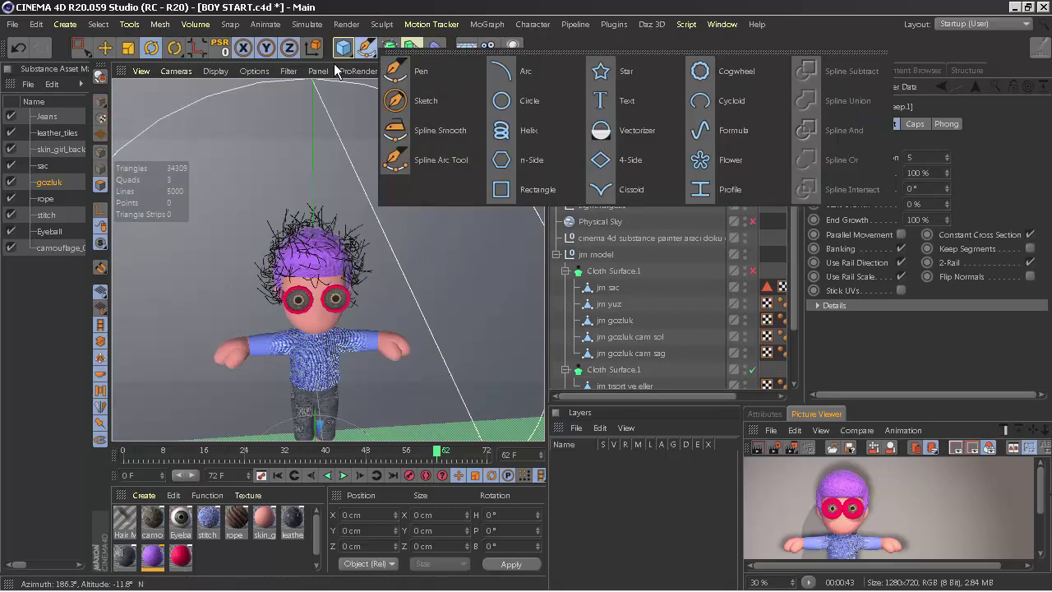
key(ctrl+y)
scroll(312, 246, up, 2)
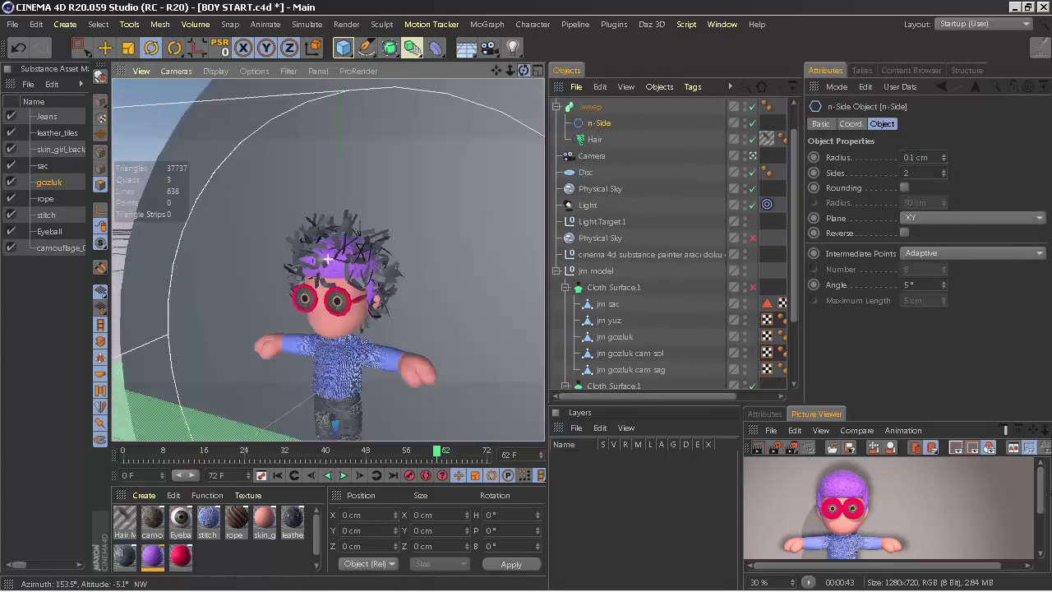
scroll(312, 246, up, 3)
Inspect the swept hair from the side, checking the Sweep, n-Side and Hair objects
click(590, 106)
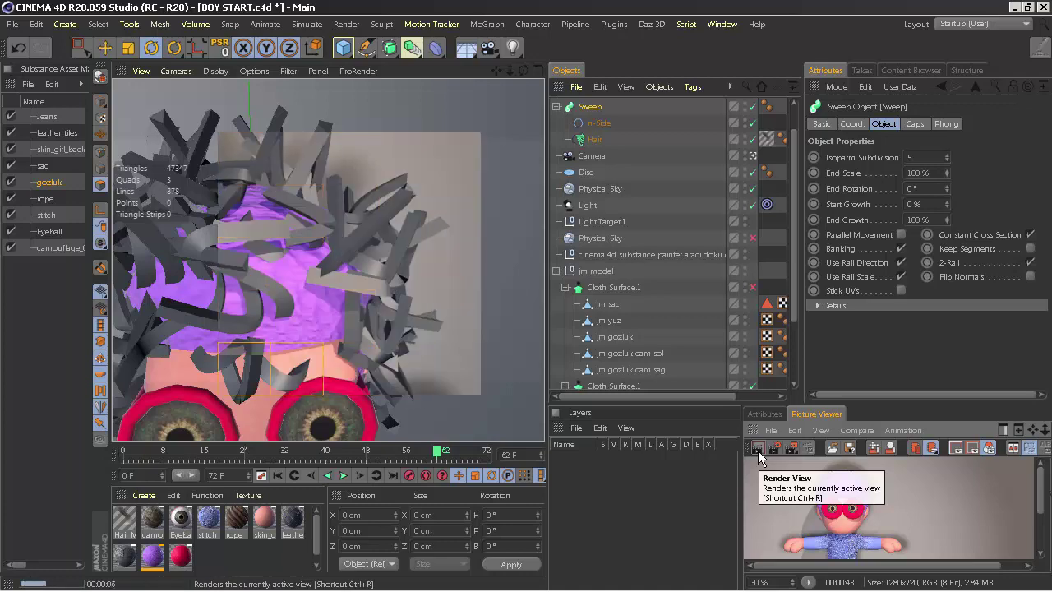
alt+drag(262, 258, 328, 258)
click(657, 122)
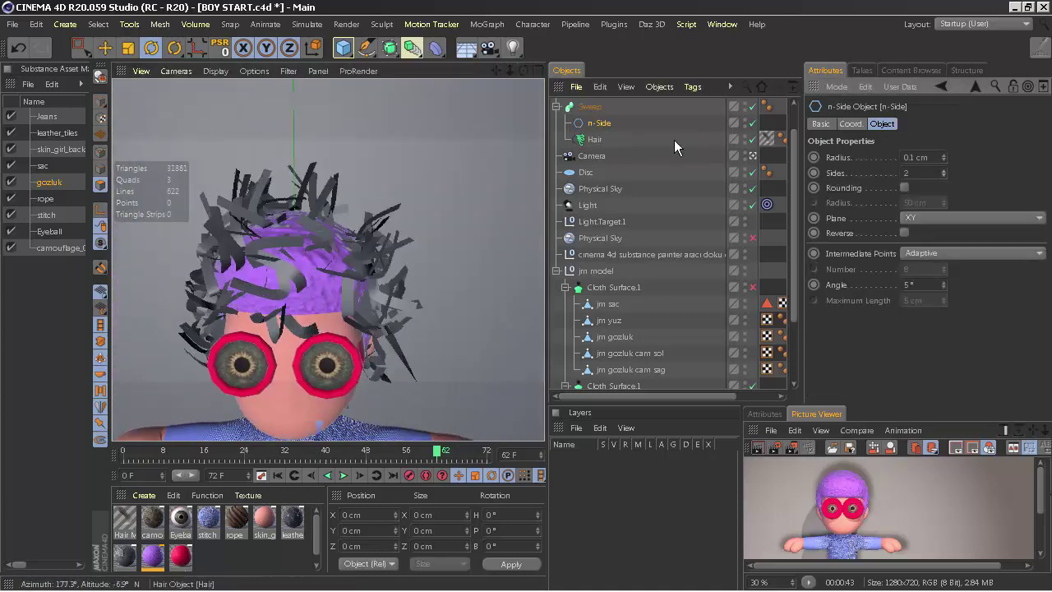
click(674, 140)
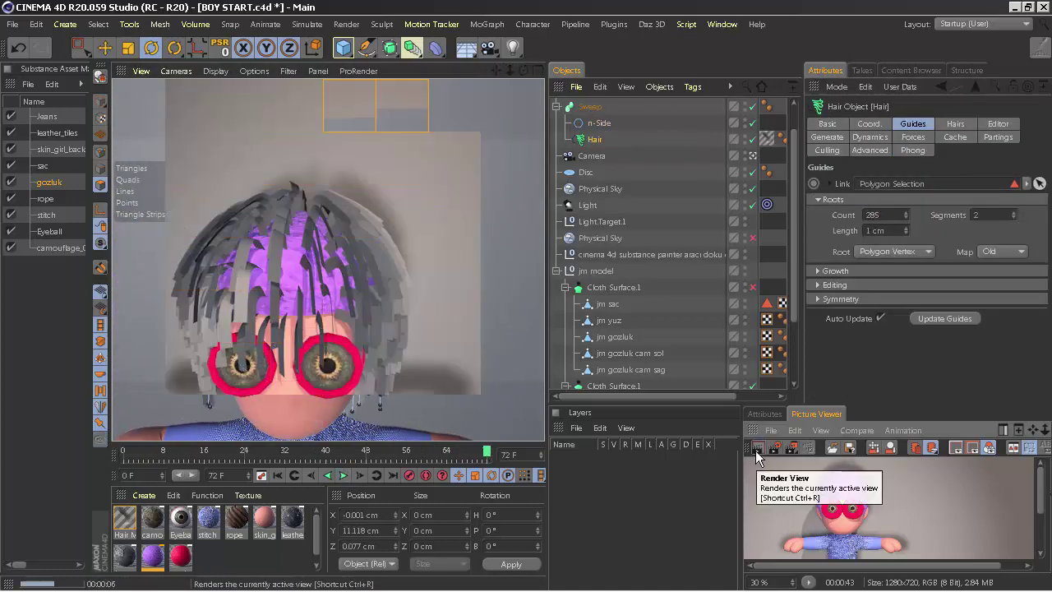
click(599, 122)
alt+drag(294, 260, 328, 259)
Turn on the Frizz channel in the Hair Mat material
double_click(125, 519)
click(323, 334)
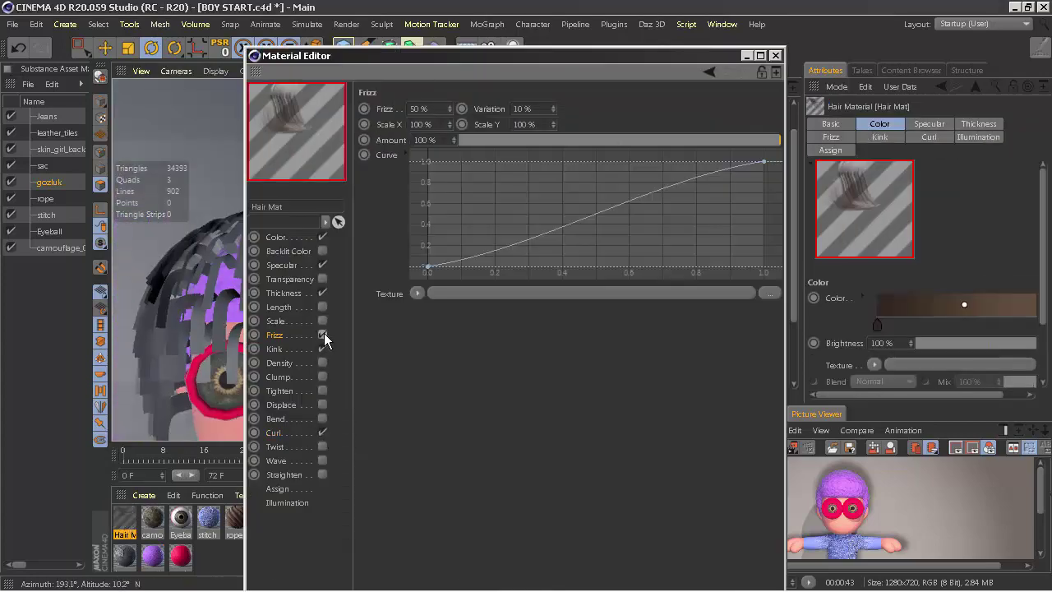
click(775, 55)
click(344, 475)
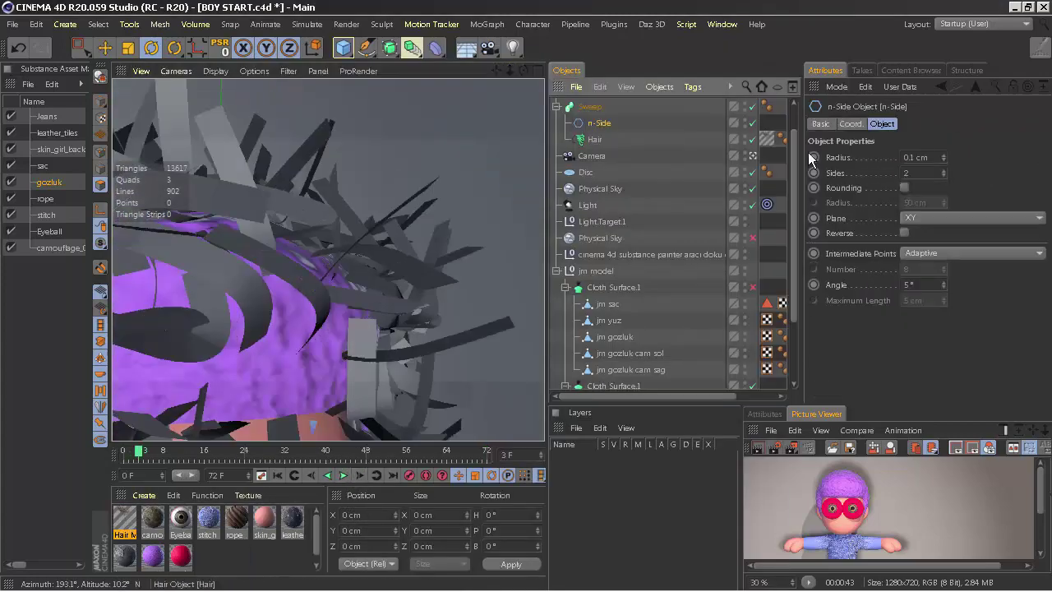
drag(509, 70, 468, 74)
Give the Sweep tapered, twisted ends: End Scale 13% and End Rotation 100°
click(589, 106)
scroll(337, 255, up, 5)
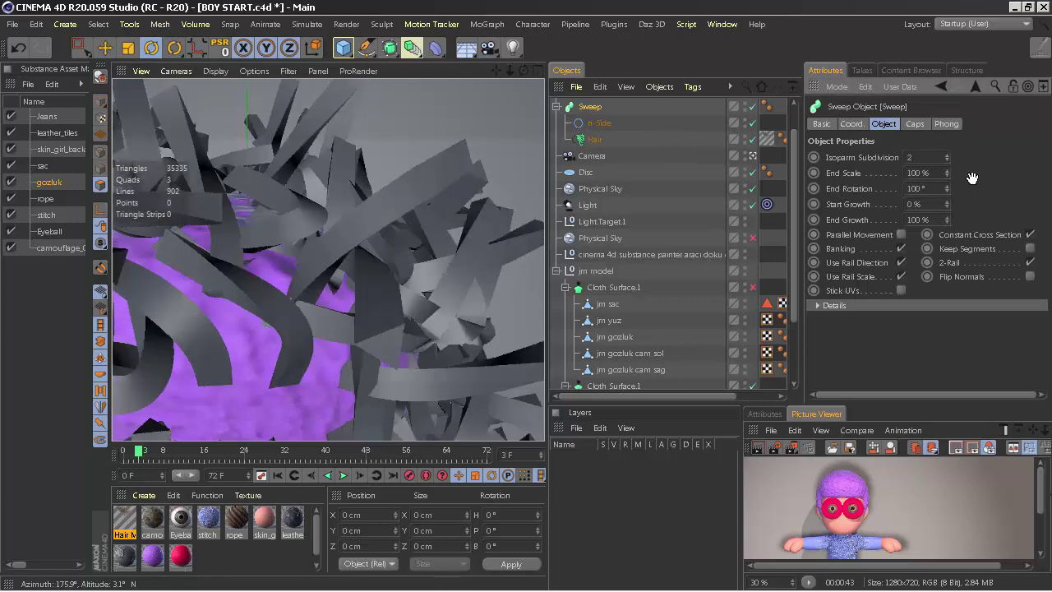
click(914, 123)
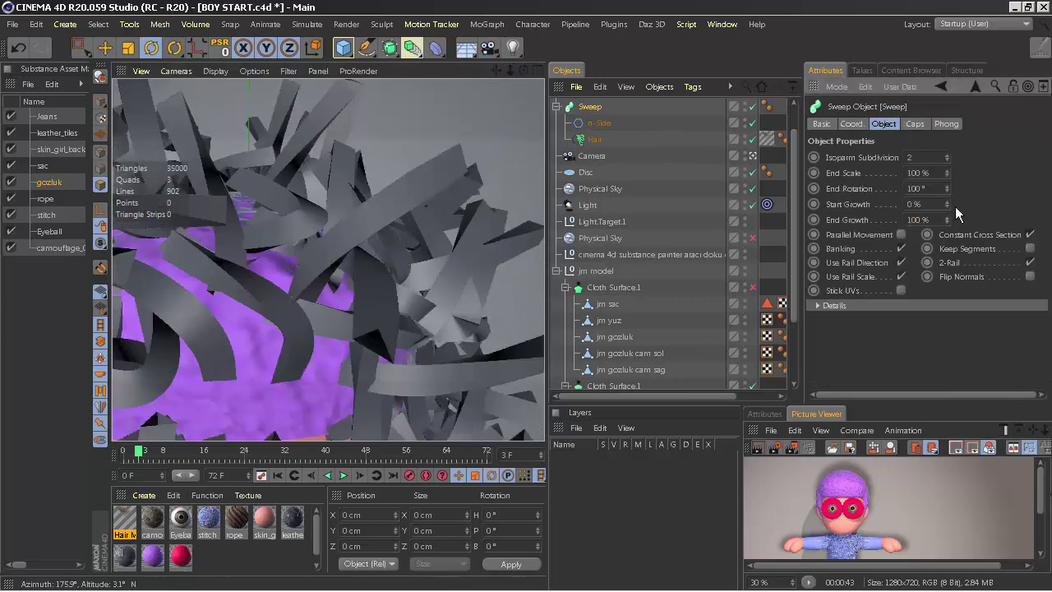
drag(510, 72, 481, 72)
click(599, 122)
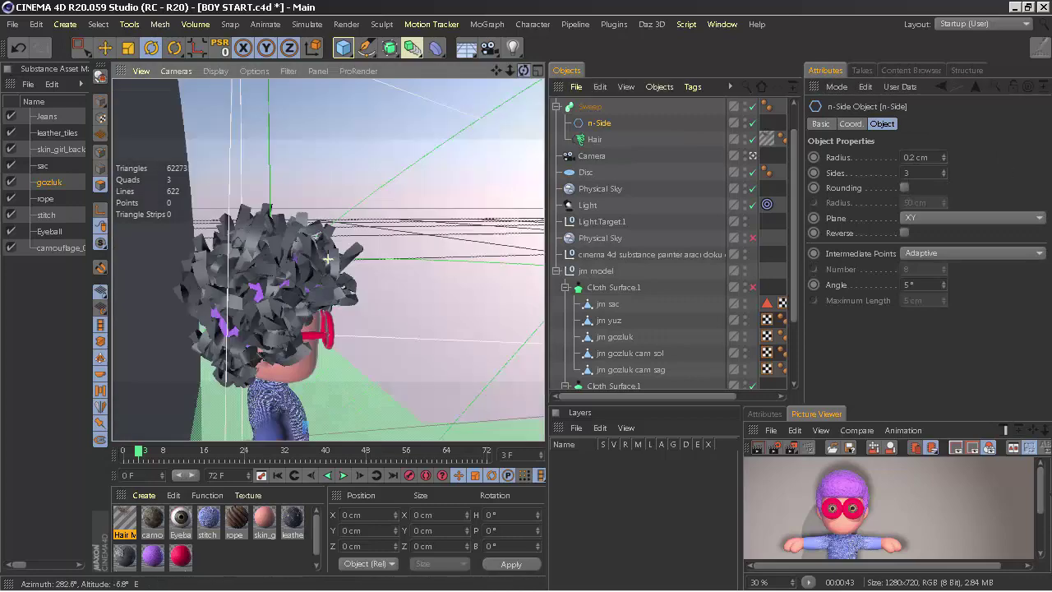
click(589, 106)
scroll(364, 223, up, 5)
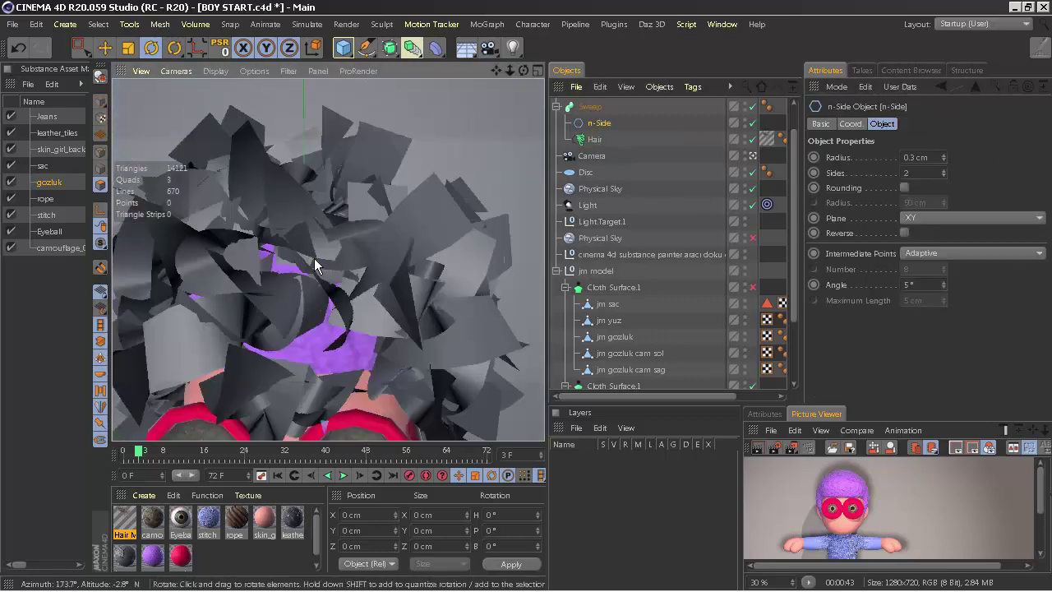
drag(947, 174, 947, 171)
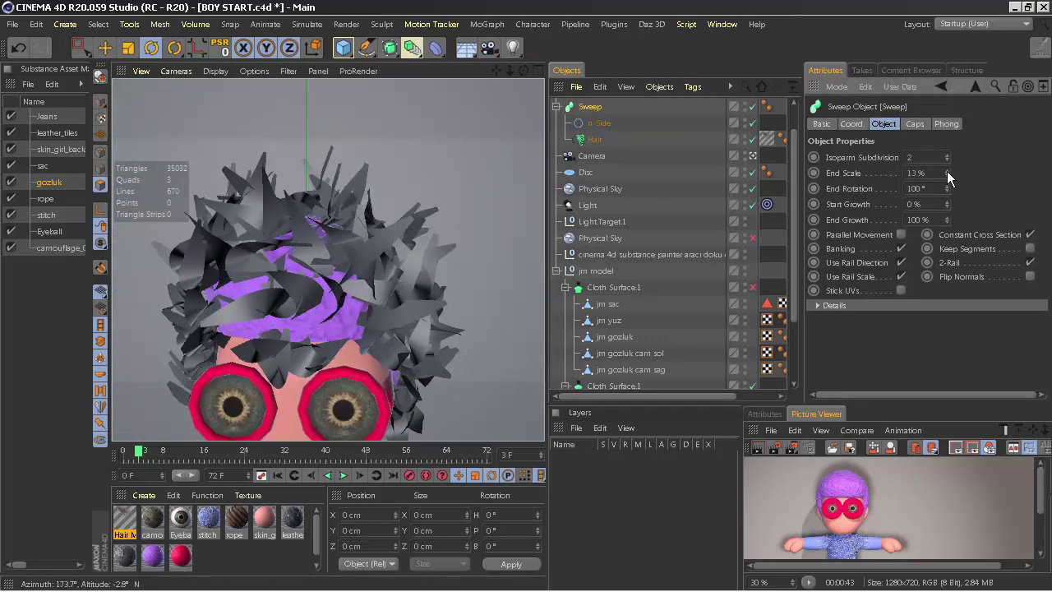
Convert the Sweep into polygon object Sweep.3, parent it under jm sac, and preview-render
click(589, 106)
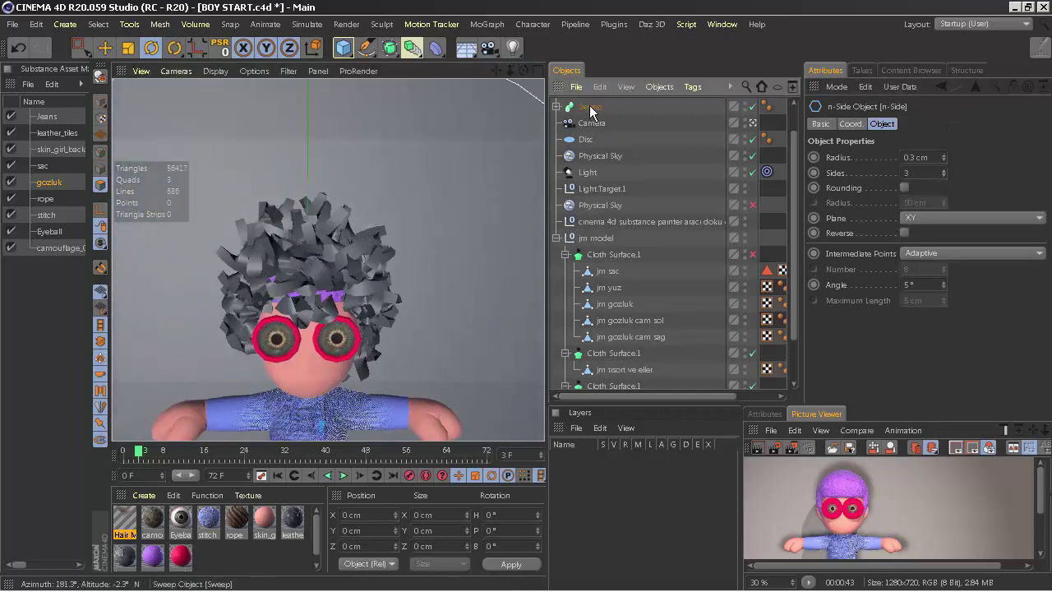
key(c)
drag(590, 106, 608, 280)
drag(511, 72, 511, 78)
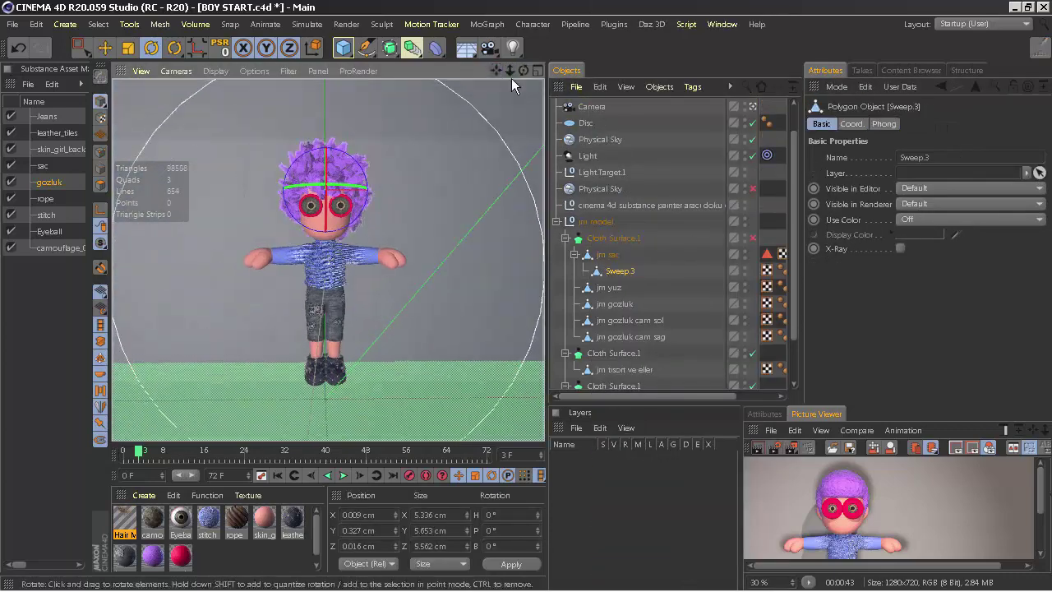
key(ctrl+r)
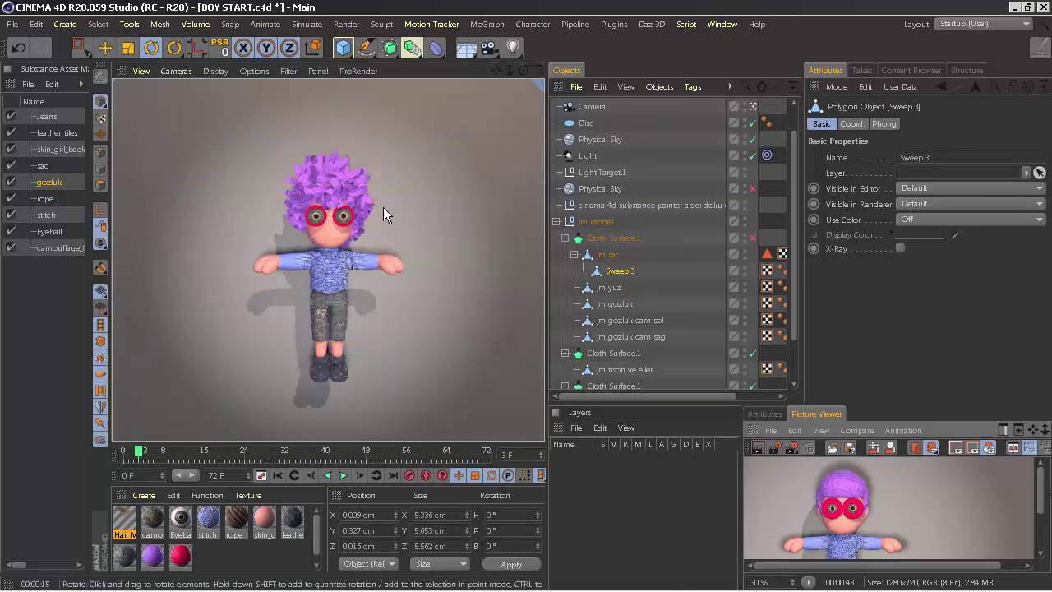
Set the leather_tiles texture tag to tile 2 times in U and V
scroll(741, 373, right, 2)
click(745, 302)
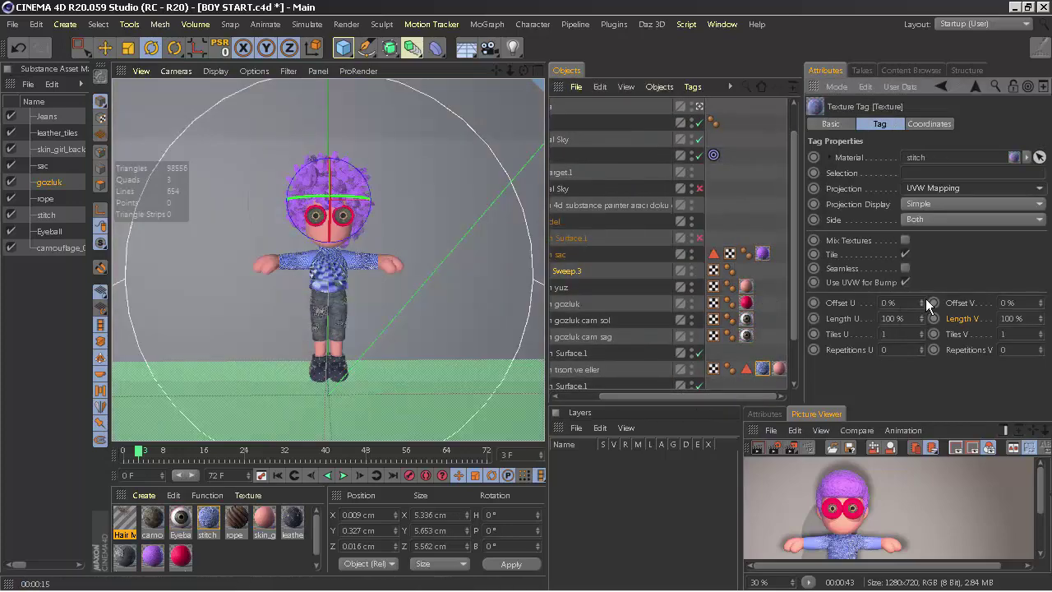
scroll(763, 357, down, 3)
click(745, 380)
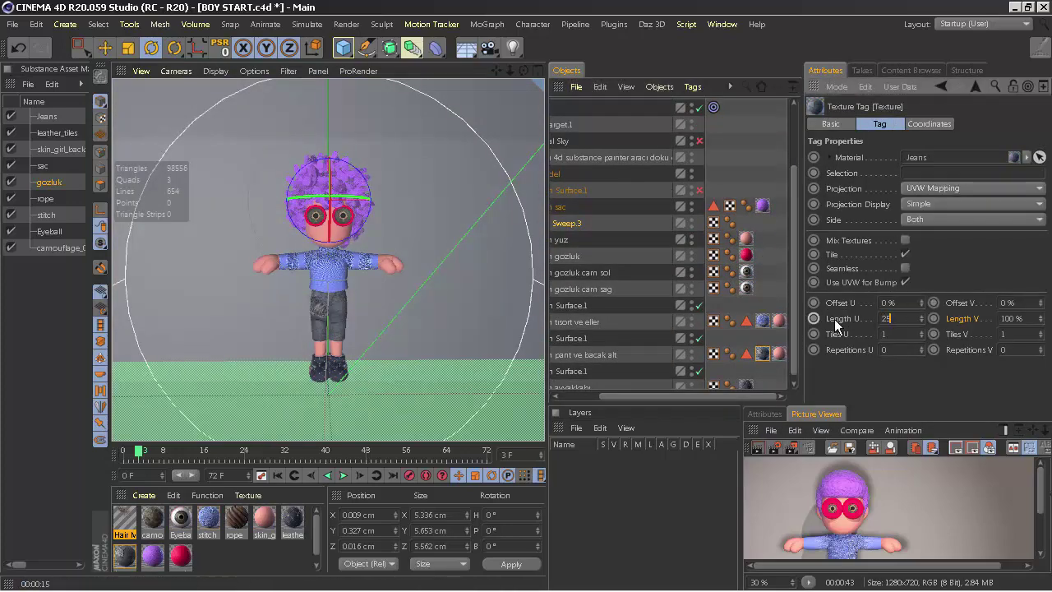
scroll(364, 377, up, 2)
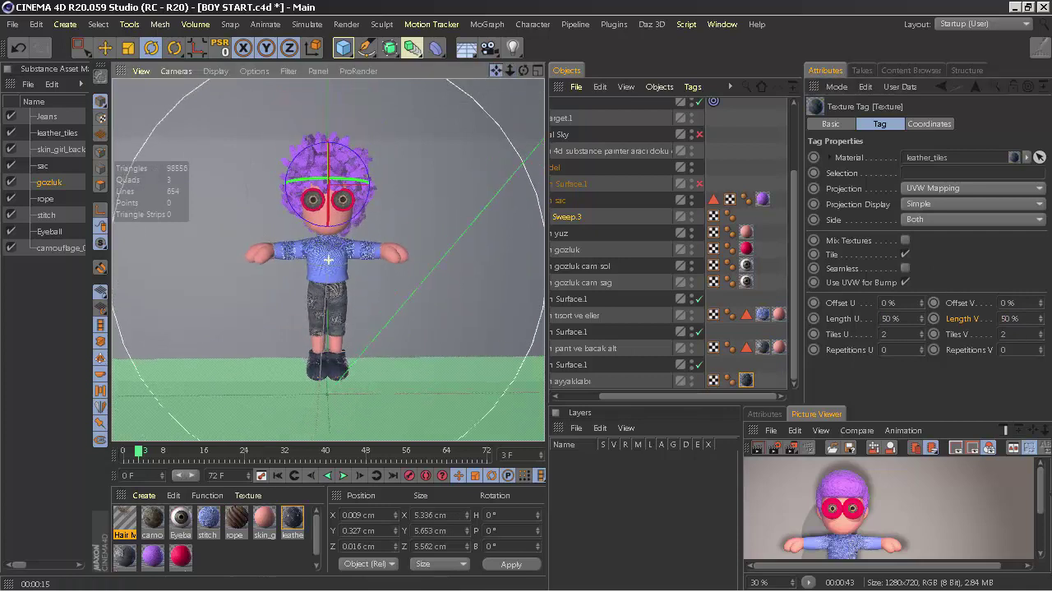
scroll(470, 174, down, 3)
Select the Disc and duplicate the gozluk Substance asset as a new 'disc' material
click(586, 140)
key(e)
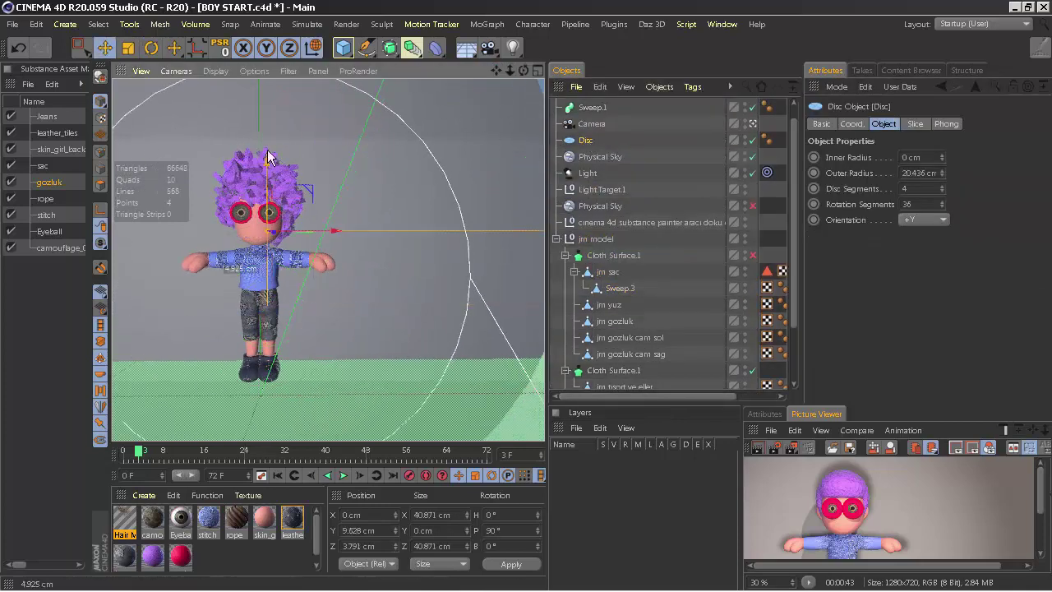
click(51, 184)
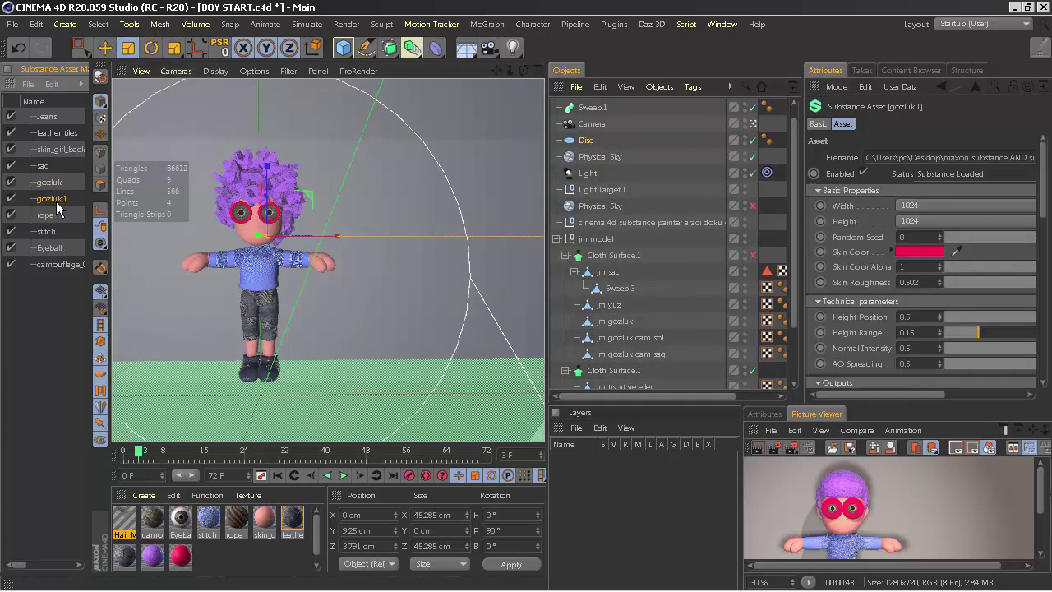
key(ctrl+c)
key(ctrl+v)
click(31, 343)
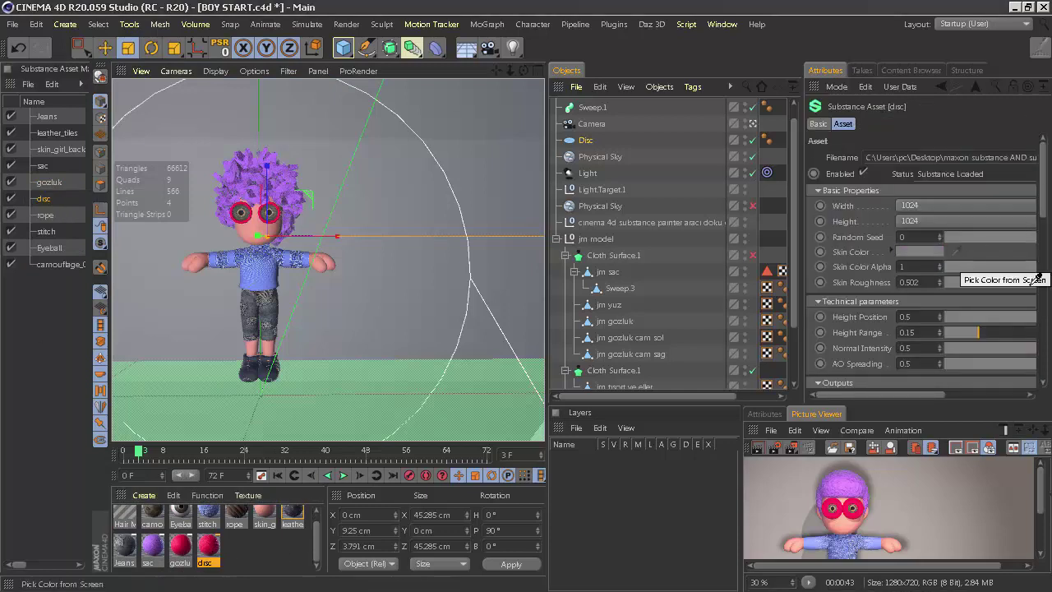
Set the disc material's Skin Color to pale green (RGB 227/255/228) and render
click(919, 251)
click(746, 271)
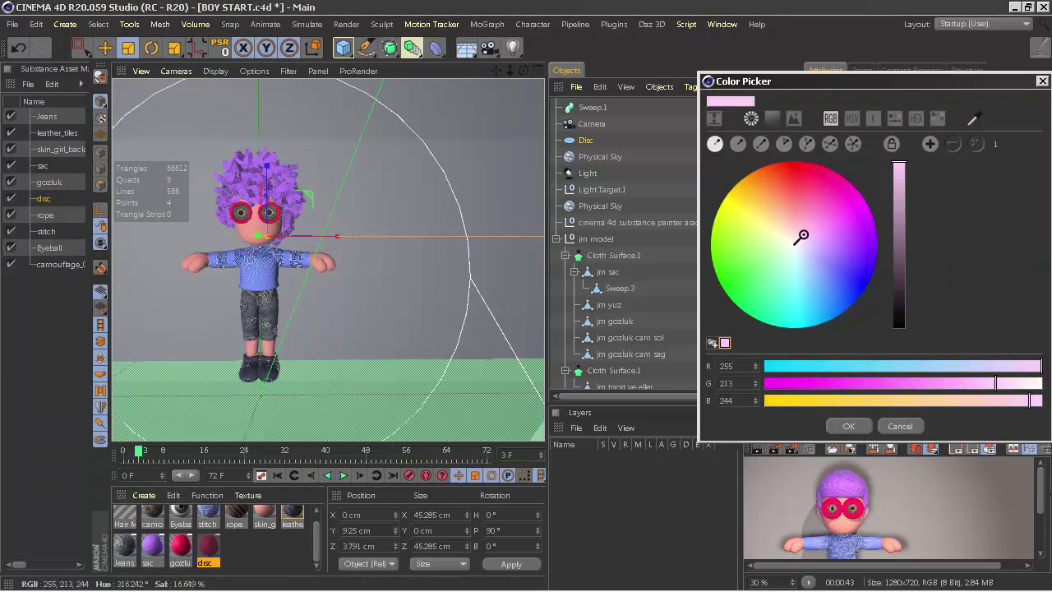
drag(802, 235, 788, 248)
mouse_move(898, 164)
mouse_down()
mouse_move(899, 218)
mouse_move(899, 163)
mouse_up()
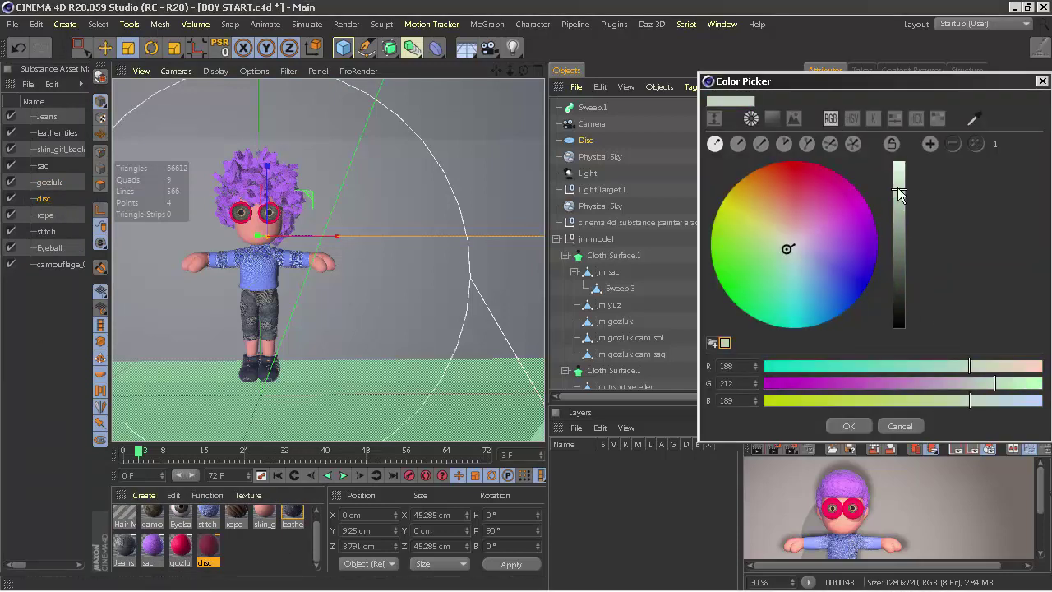
click(848, 425)
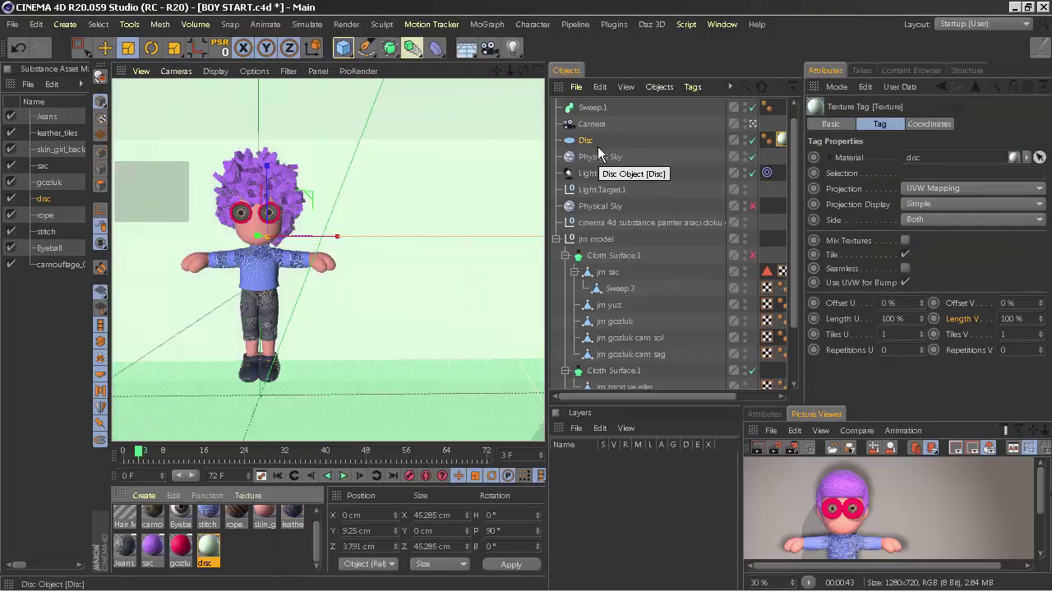
key(shift+r)
Enlarge the render preview area and frame the character and disc in the view
drag(658, 404, 658, 258)
drag(742, 433, 710, 433)
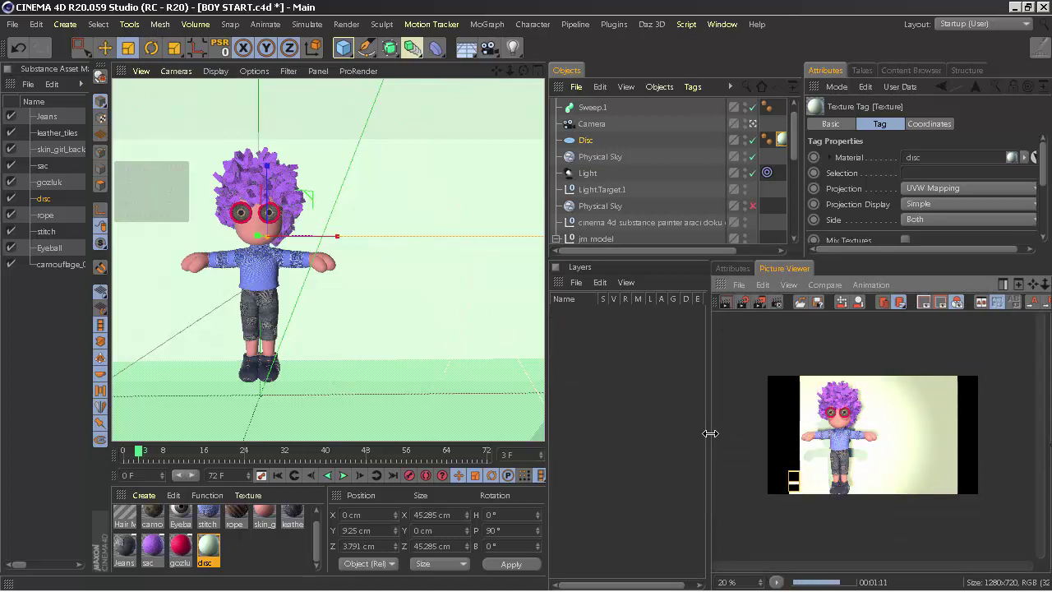
scroll(408, 295, down, 2)
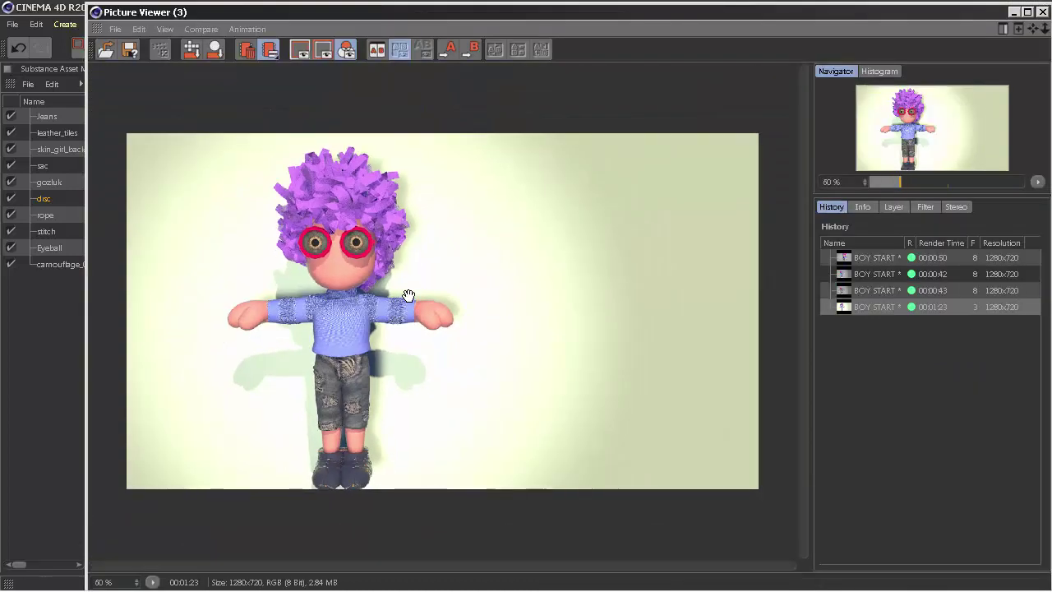
scroll(409, 295, up, 1)
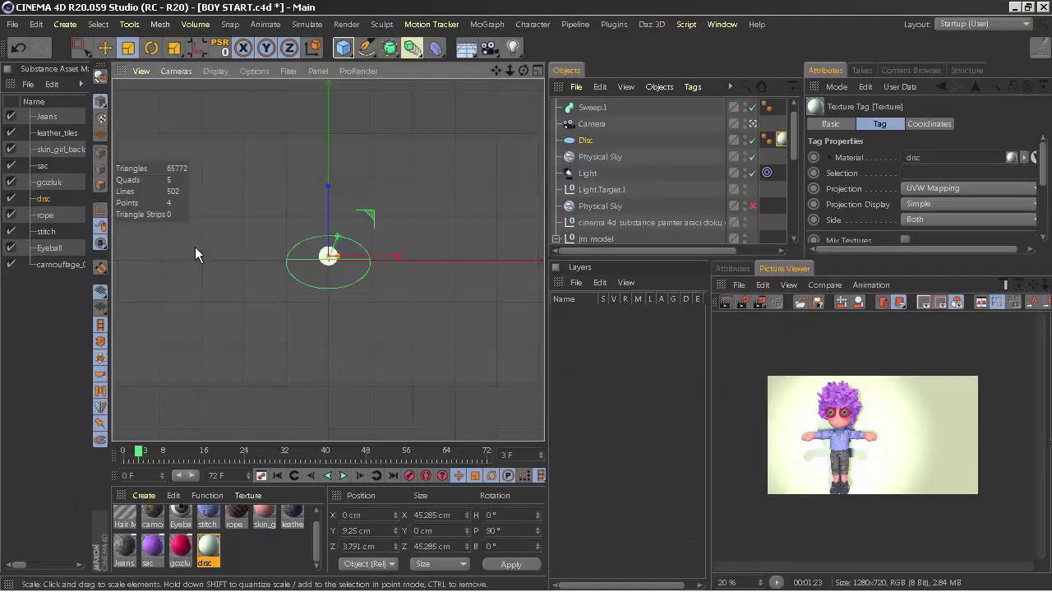
mouse_move(496, 69)
mouse_down()
mouse_move(495, 57)
mouse_move(585, 344)
mouse_up()
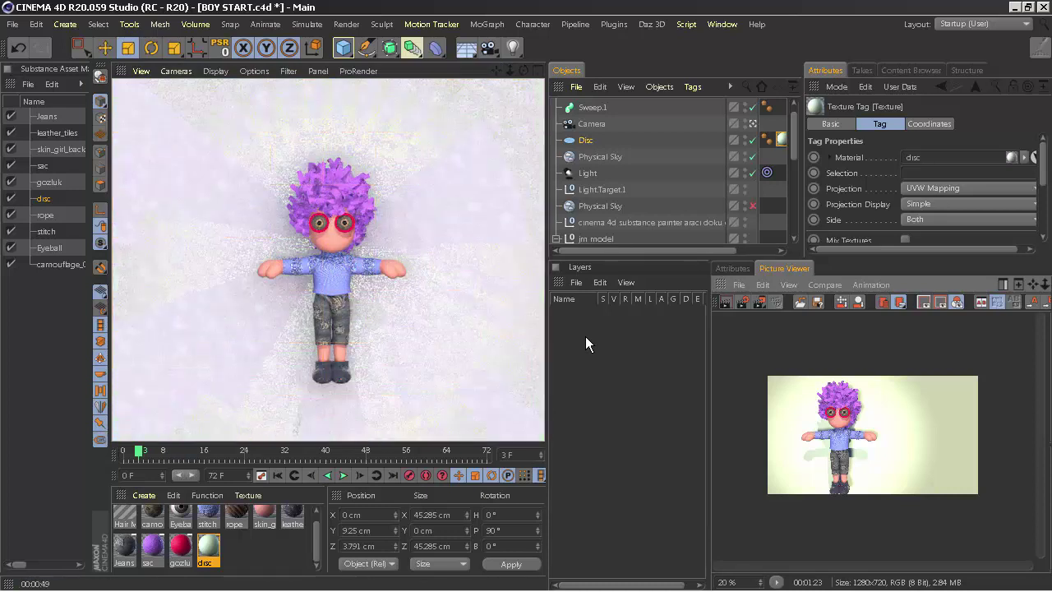
Render the scene to the Picture Viewer, then re-render the character
key(shift+r)
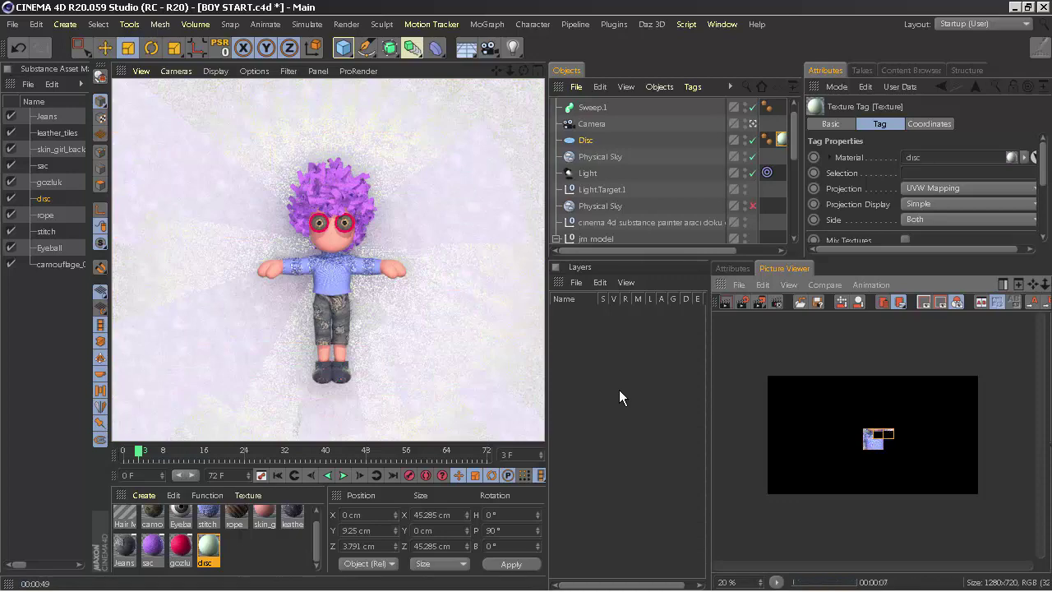
scroll(781, 435, up, 3)
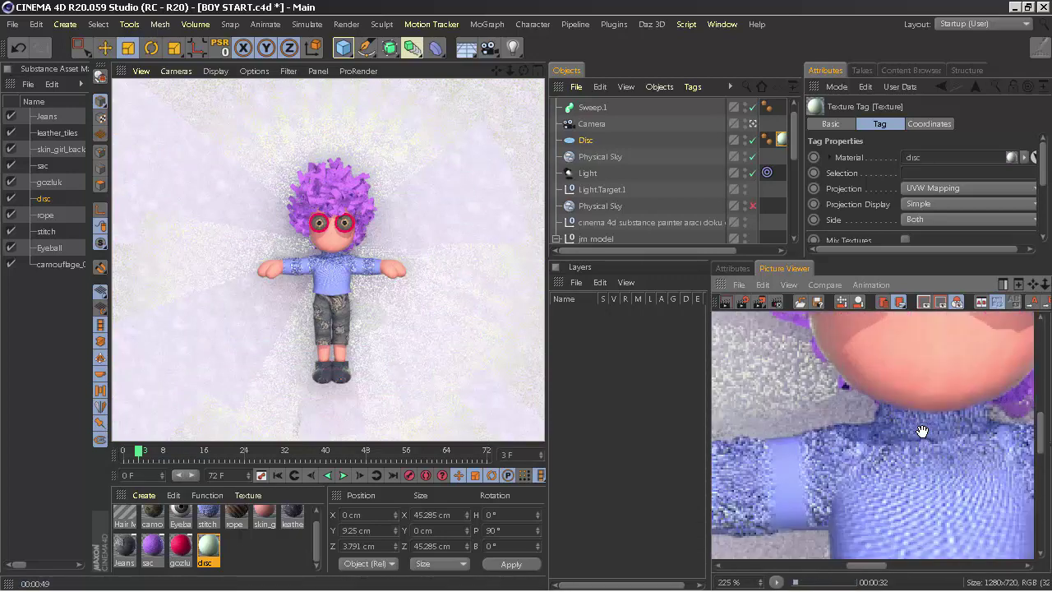
scroll(781, 436, down, 2)
click(762, 284)
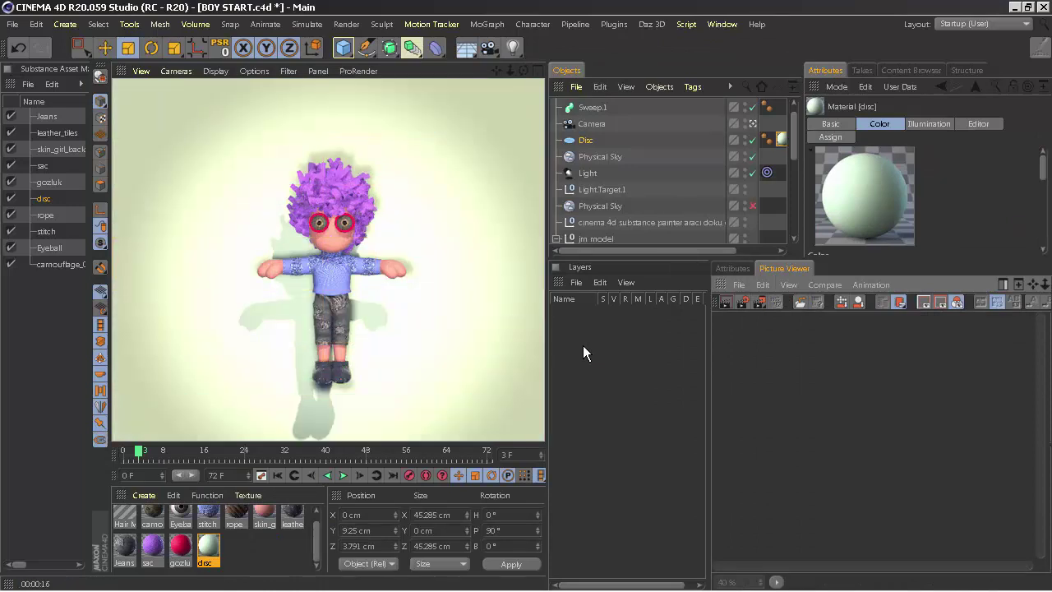
click(759, 302)
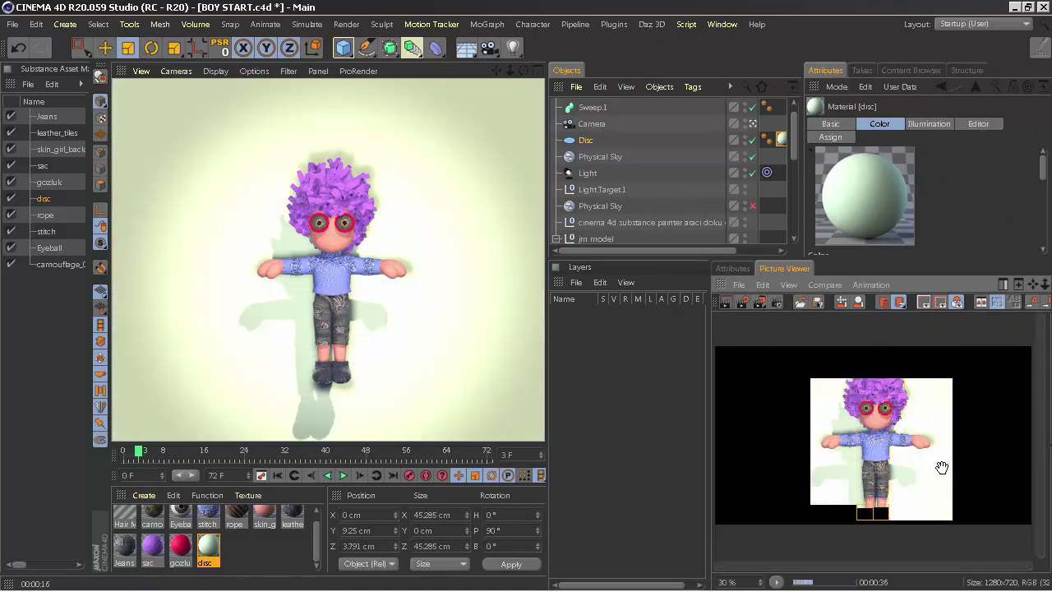
Inspect the finished 1280×720 render in its own window, then close it
key(ctrl+Tab)
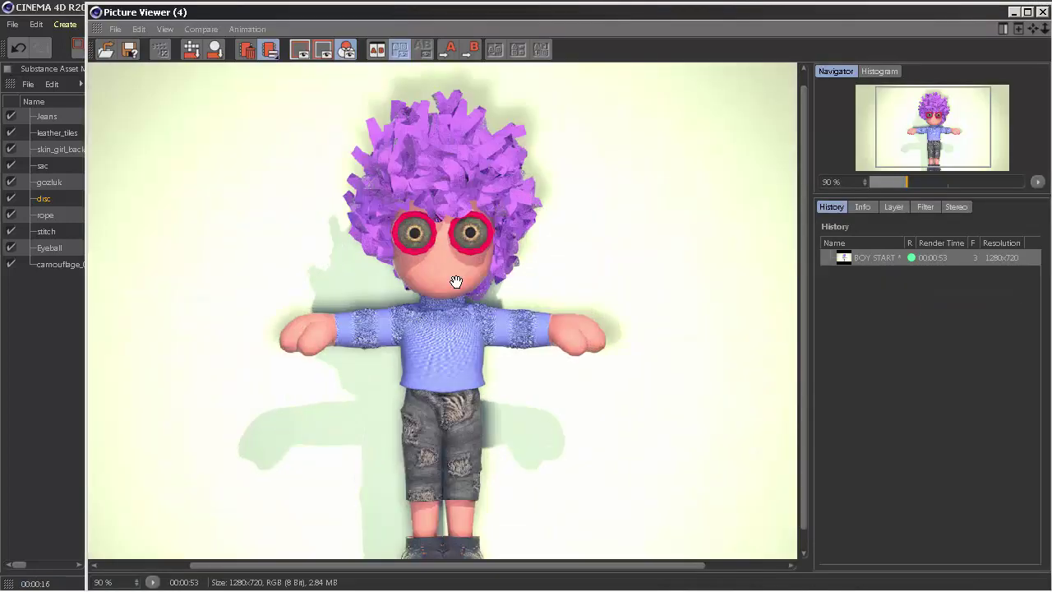
mouse_move(510, 325)
mouse_down()
mouse_move(514, 354)
mouse_move(503, 358)
mouse_up()
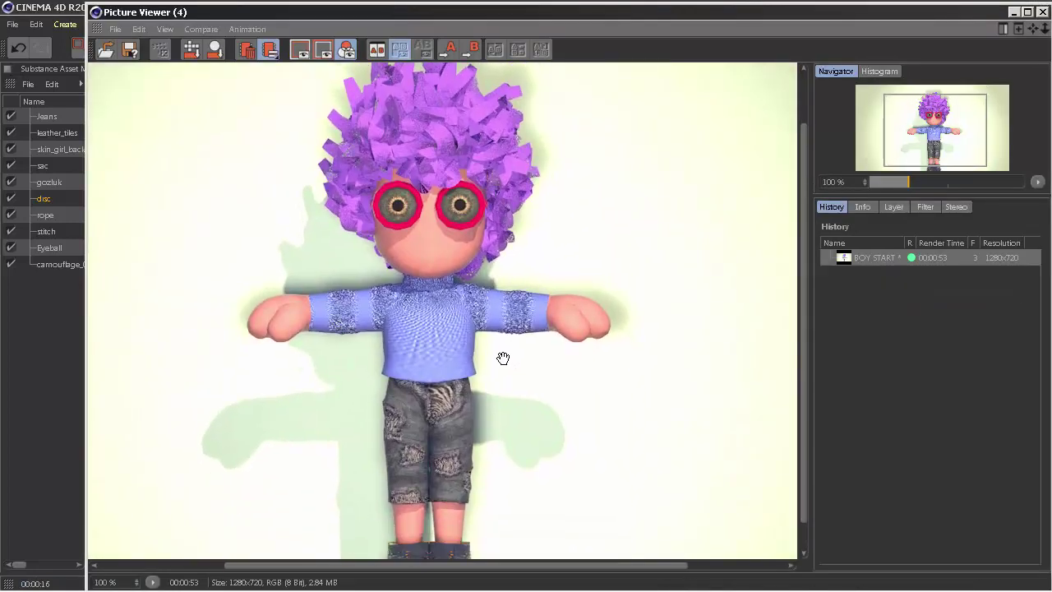
scroll(503, 358, down, 1)
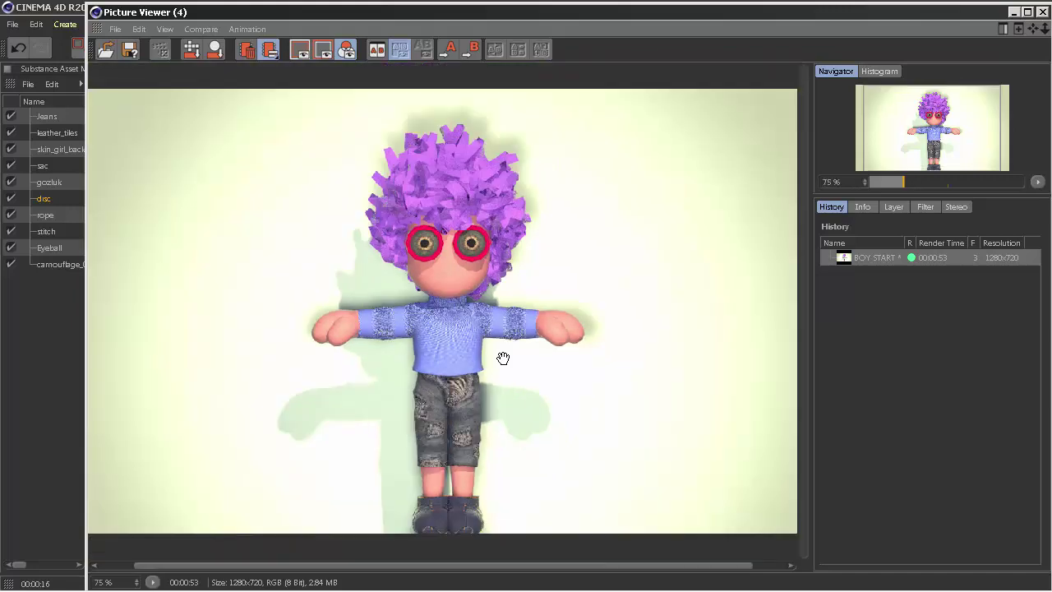
click(1042, 12)
Check the Render Settings and viewport-render with the character shifted left
key(ctrl+r)
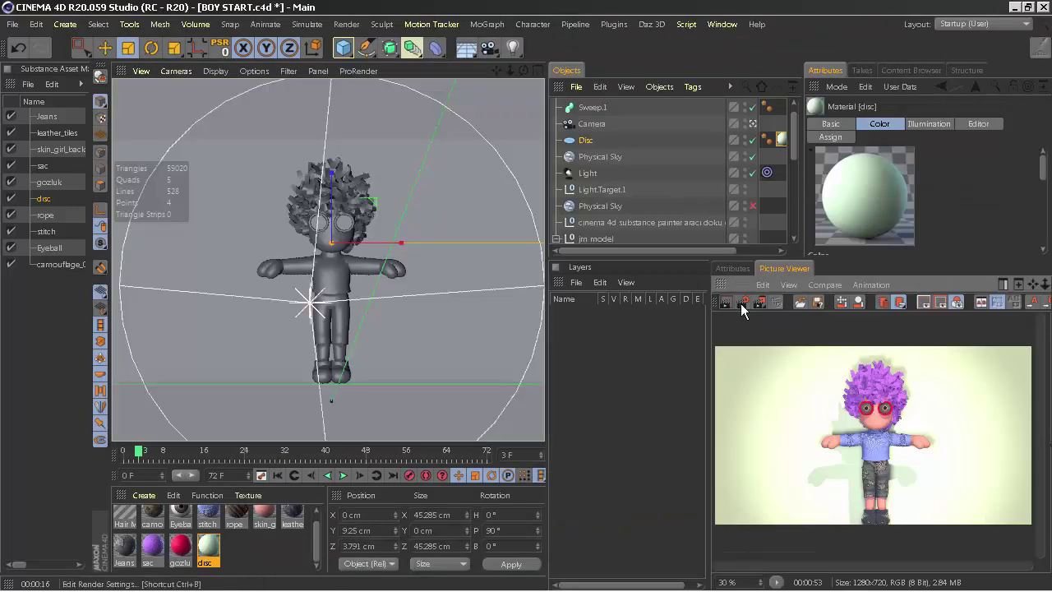
key(ctrl+b)
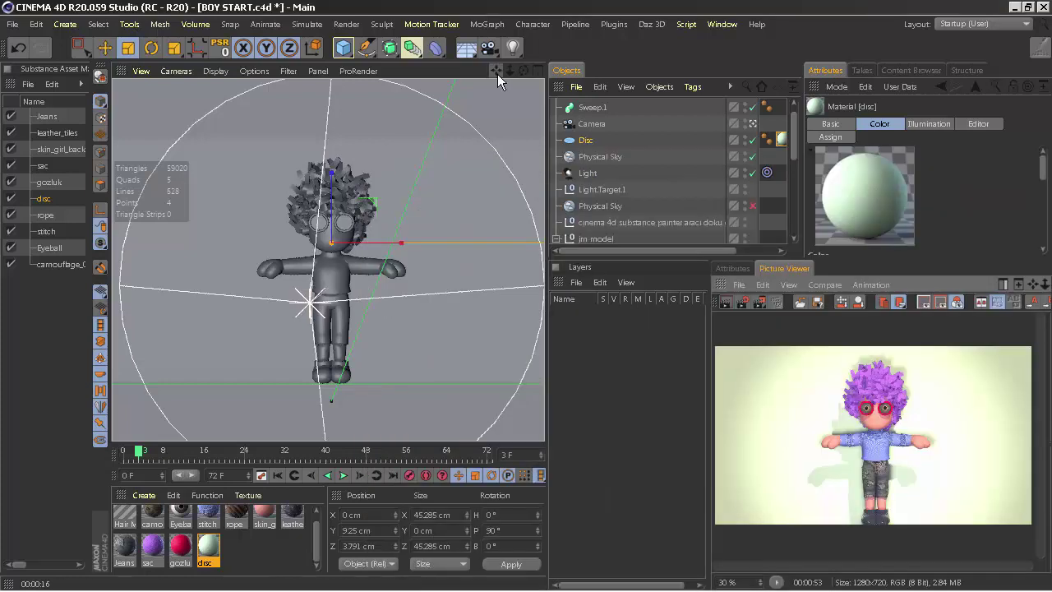
drag(497, 74, 425, 75)
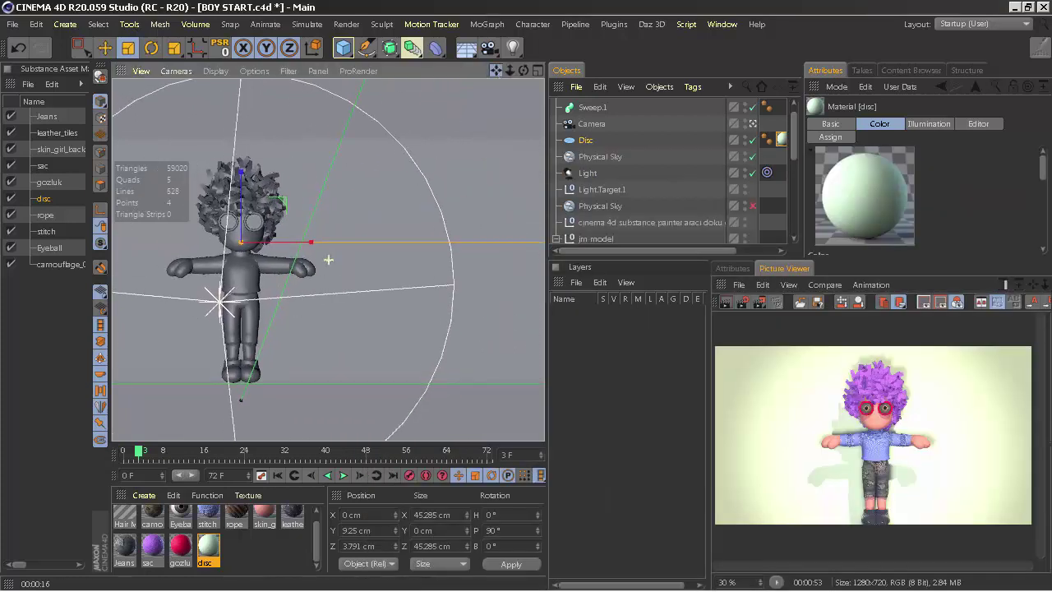
key(ctrl+r)
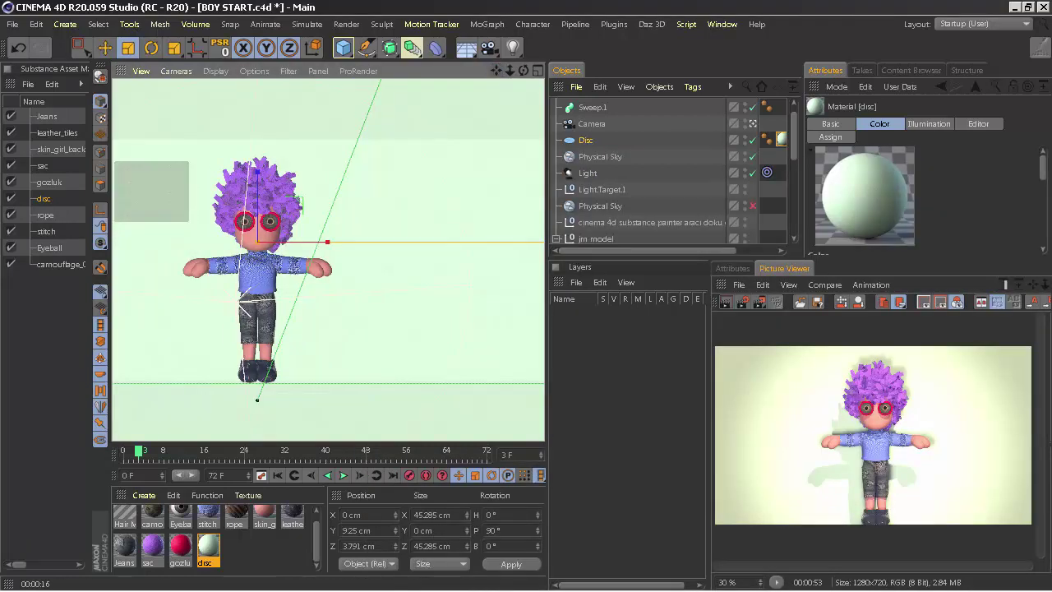
Render to the Picture Viewer and pan around the enlarged result
key(shift+r)
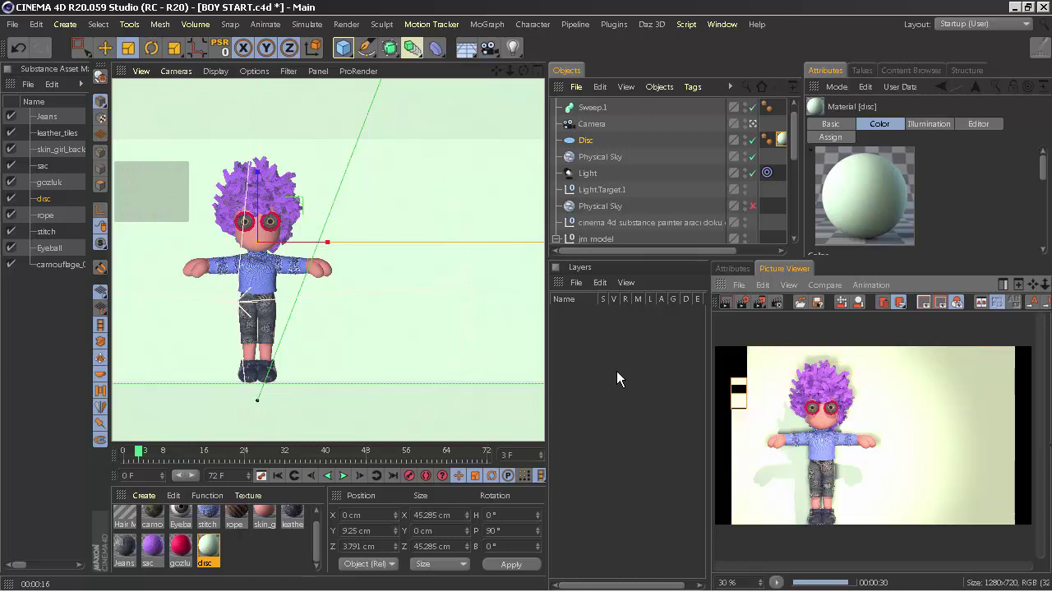
click(1019, 285)
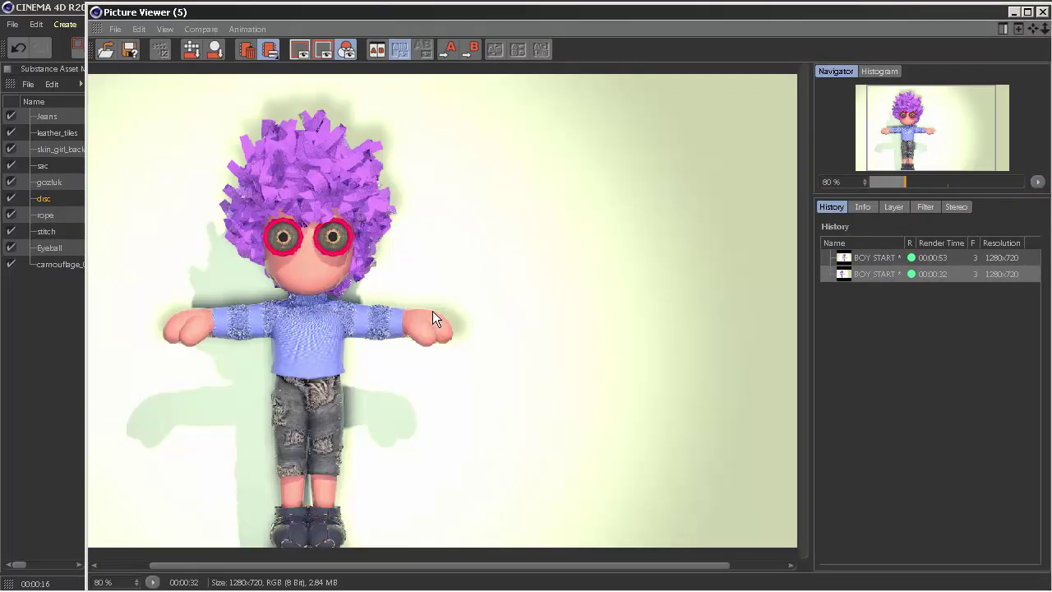
scroll(432, 310, up, 2)
mouse_move(586, 235)
mouse_down()
mouse_move(538, 285)
mouse_move(533, 256)
mouse_move(535, 281)
mouse_up()
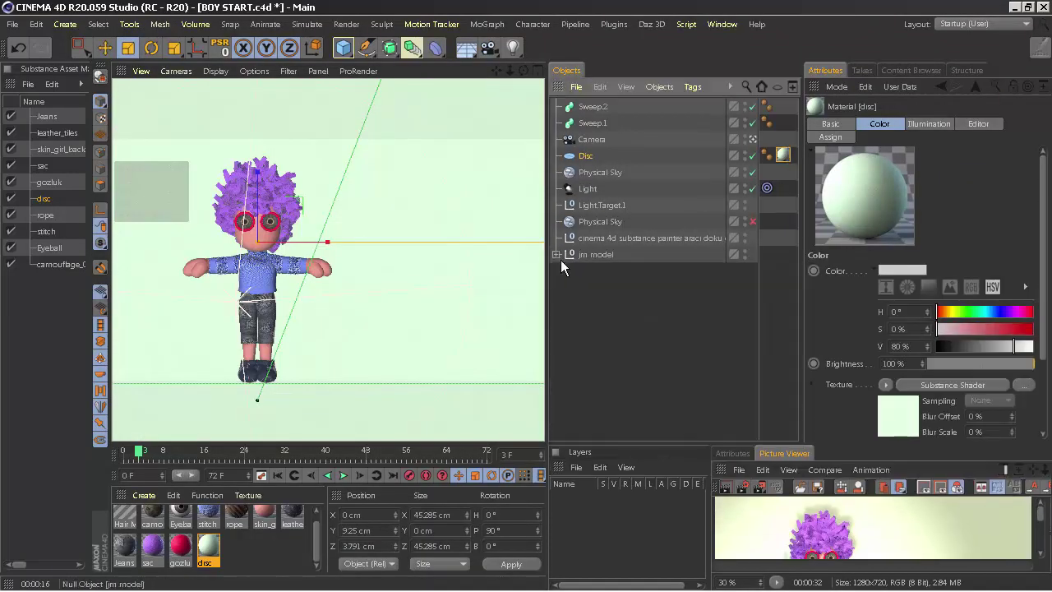
Collapse the jm model hierarchy and delete the duplicate Physical Sky
click(556, 254)
click(556, 255)
click(611, 222)
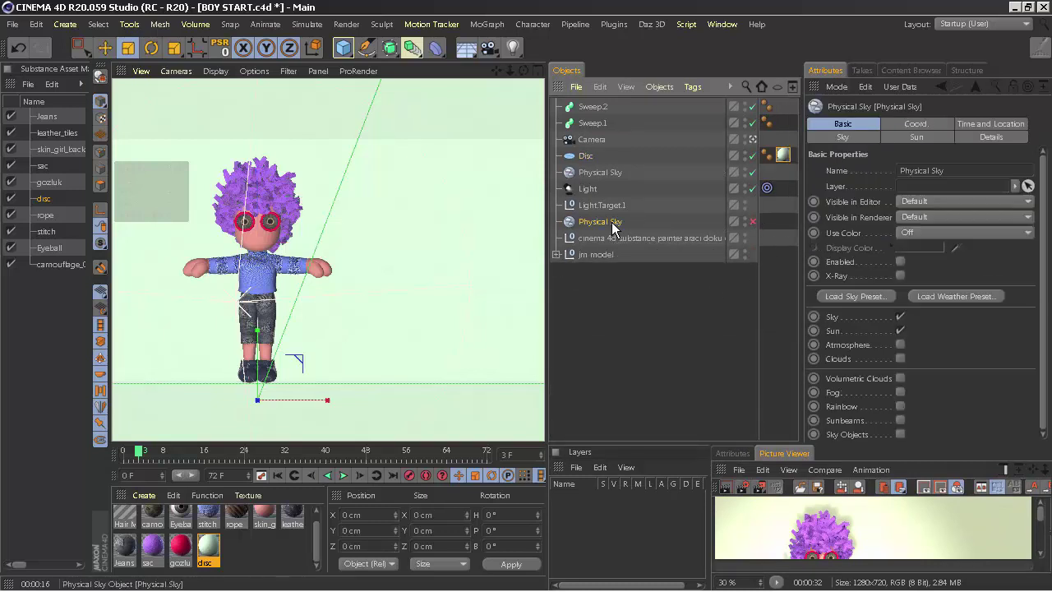
key(Delete)
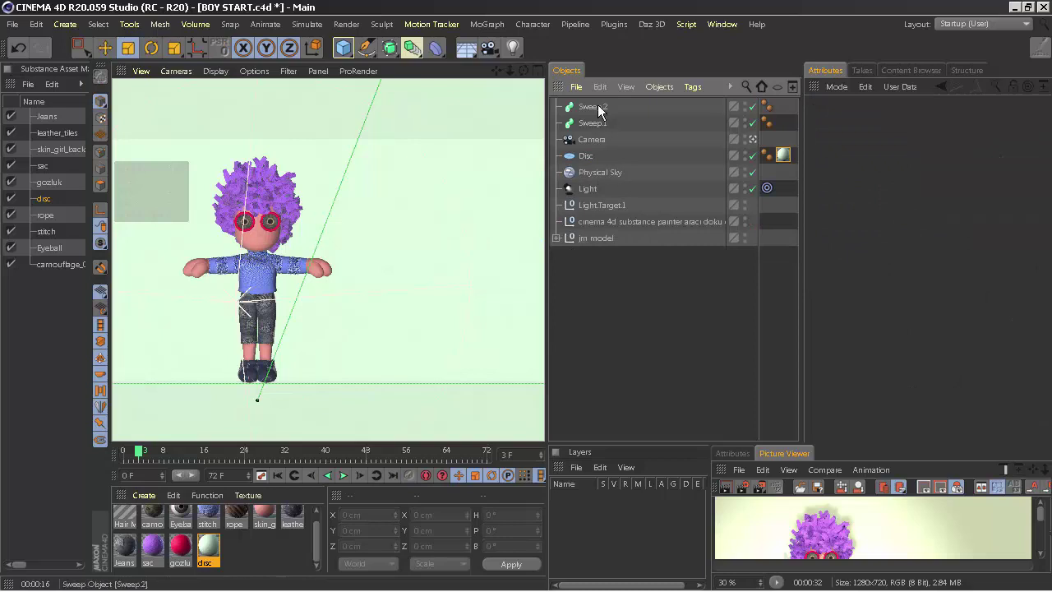
Delete Sweep.2 and Sweep.1, then test with a viewport render
click(595, 107)
key(Delete)
click(595, 107)
key(Delete)
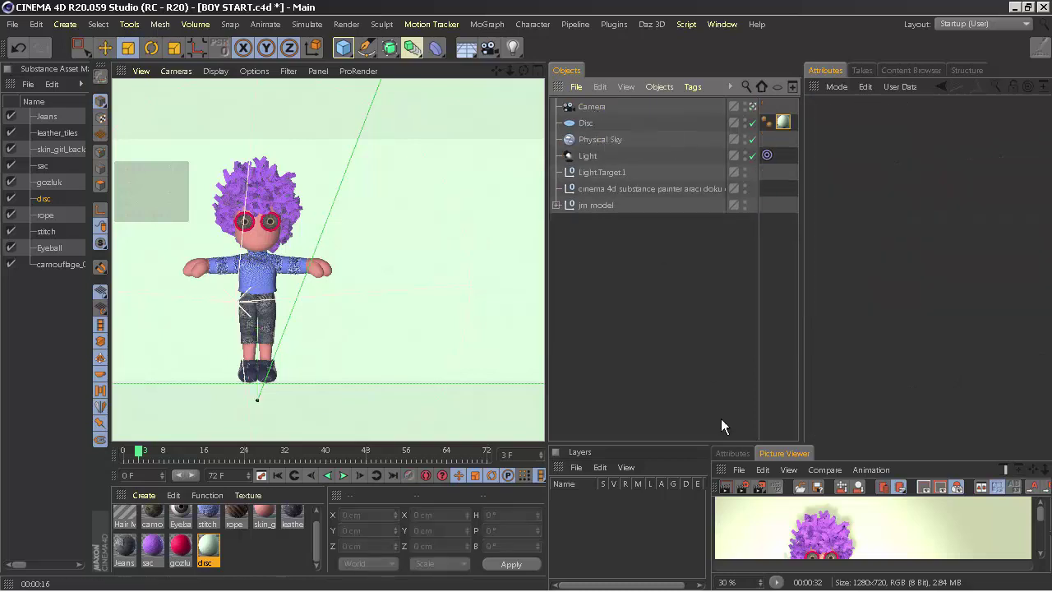
key(ctrl+r)
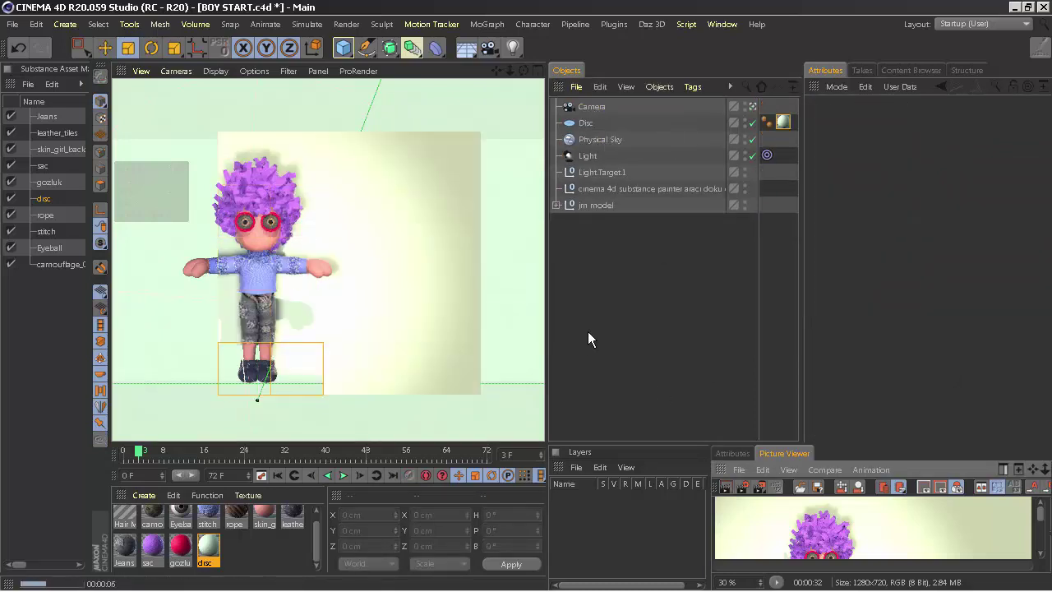
click(587, 331)
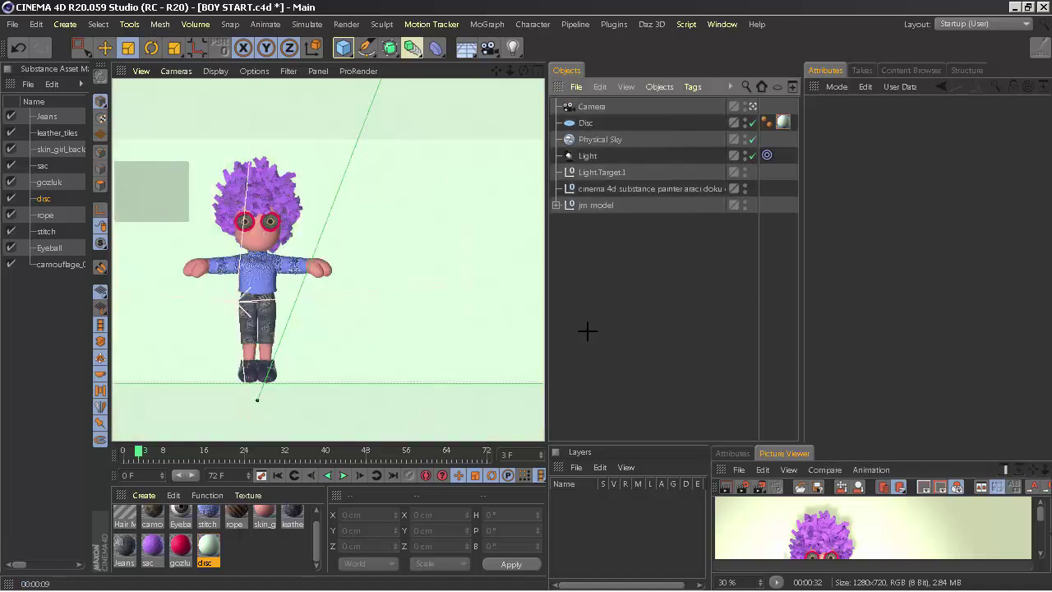